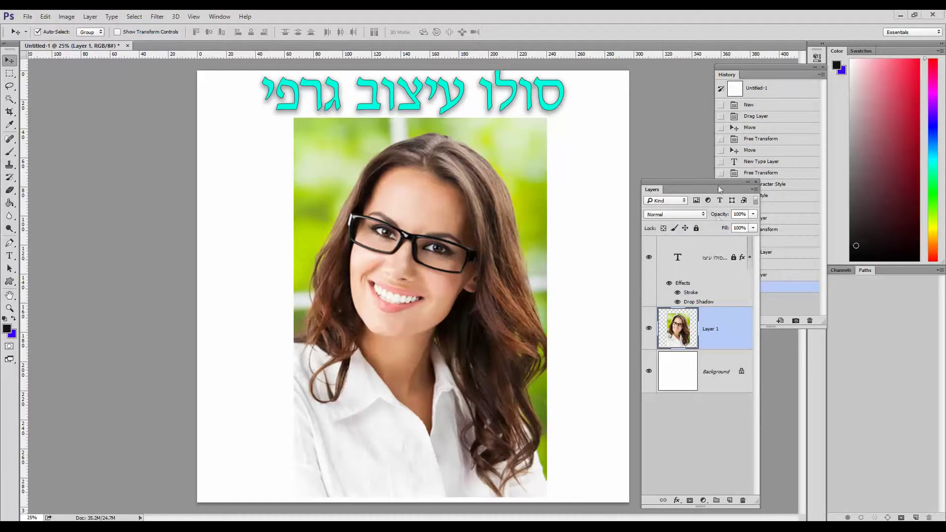
# Duplicate the portrait layer Layer 1, hide the copy and place it beneath the original layer.
pyautogui.moveTo(717, 185); pyautogui.dragTo(739, 132)
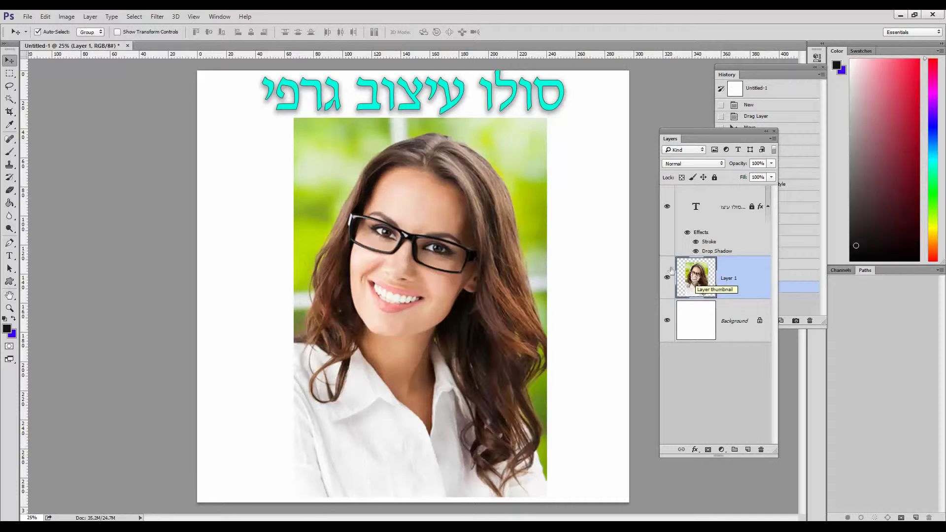
pyautogui.moveTo(692, 269); pyautogui.dragTo(748, 449)
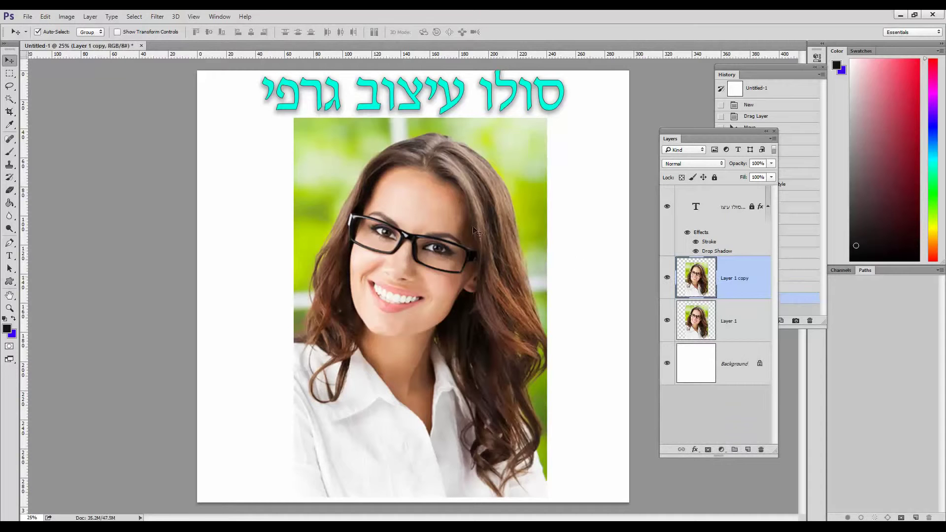
pyautogui.moveTo(471, 229); pyautogui.dragTo(423, 241)
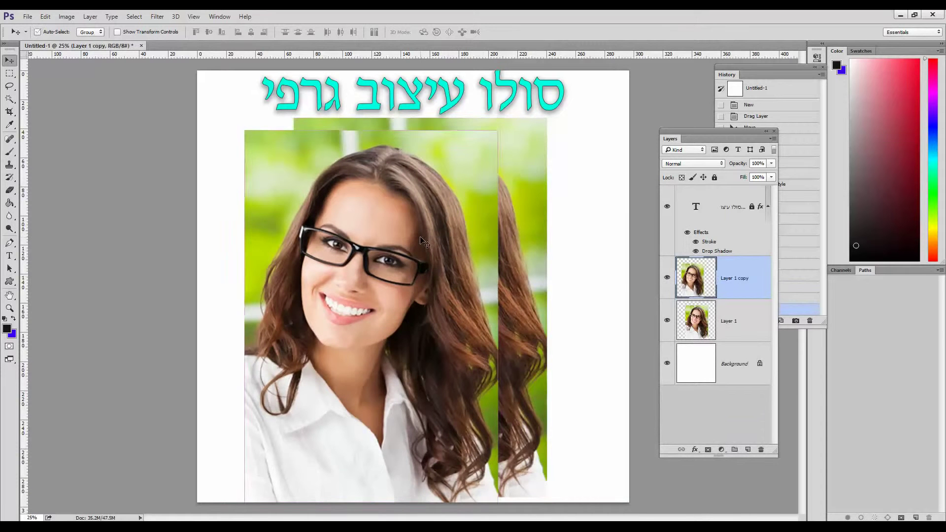
pyautogui.hotkey('ctrl', 'z')
pyautogui.click(668, 278)
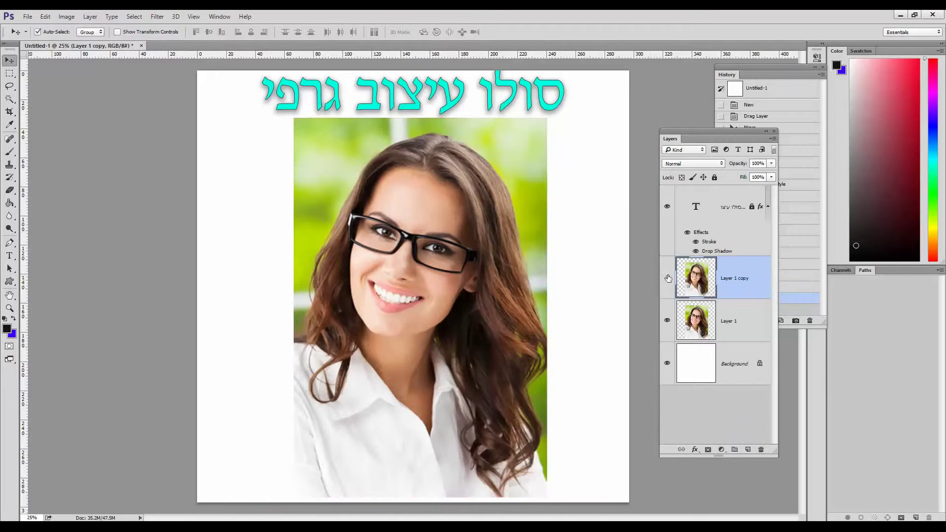
pyautogui.moveTo(723, 326); pyautogui.dragTo(722, 292)
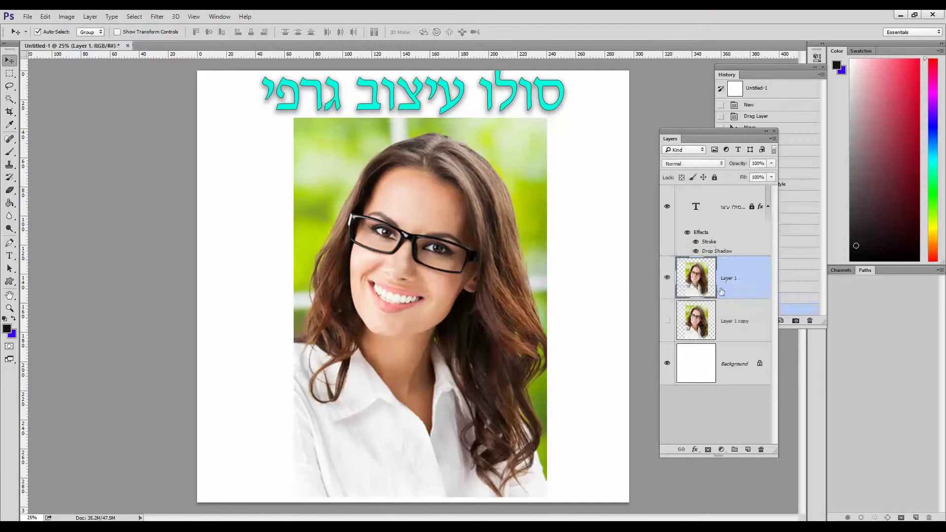
# Rename the hidden duplicate layer as המשוכפלת.
pyautogui.doubleClick(728, 322)
pyautogui.write('ה')
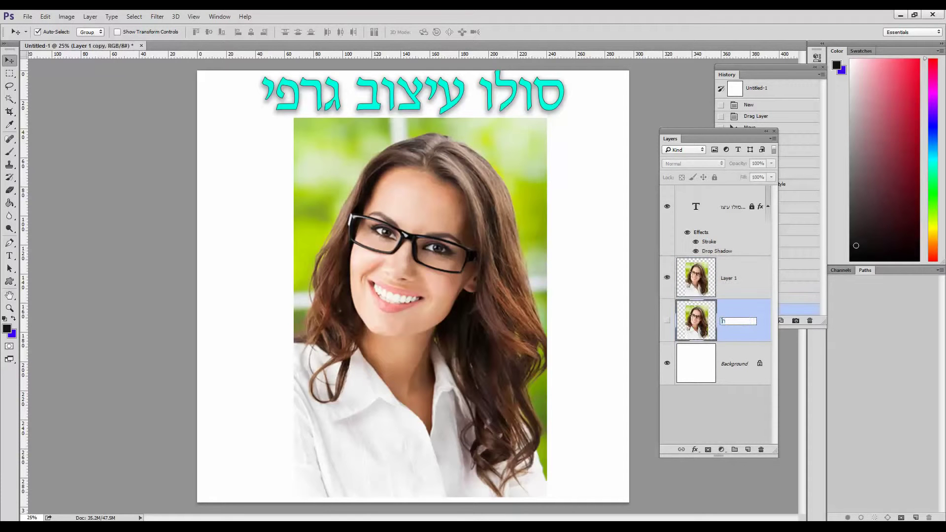
pyautogui.write('שתקה המשוכפלת')
pyautogui.press('Return')
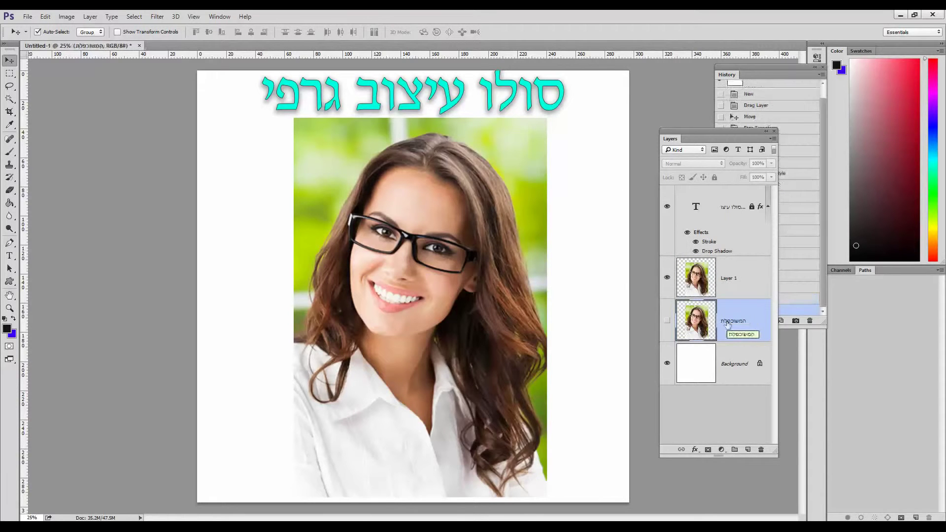
# Delete two vertical and two horizontal rectangular strips across the portrait on Layer 1, splitting it into a three-by-three grid of tiles.
pyautogui.click(732, 281)
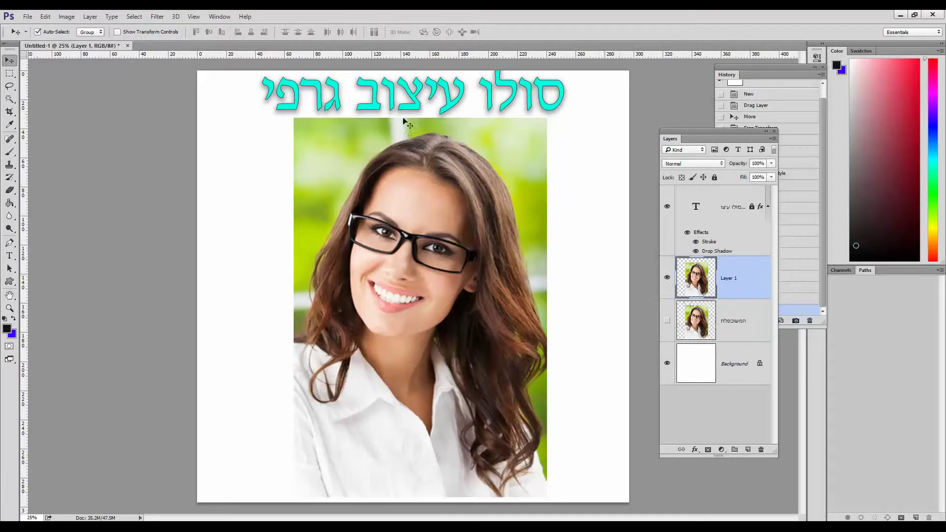
pyautogui.click(10, 73)
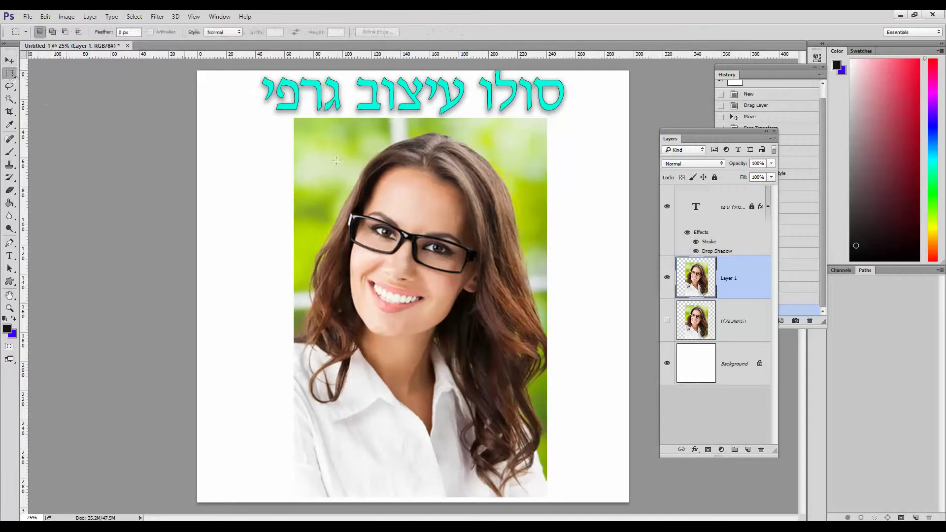
pyautogui.moveTo(336, 105); pyautogui.dragTo(357, 503)
pyautogui.press('Delete')
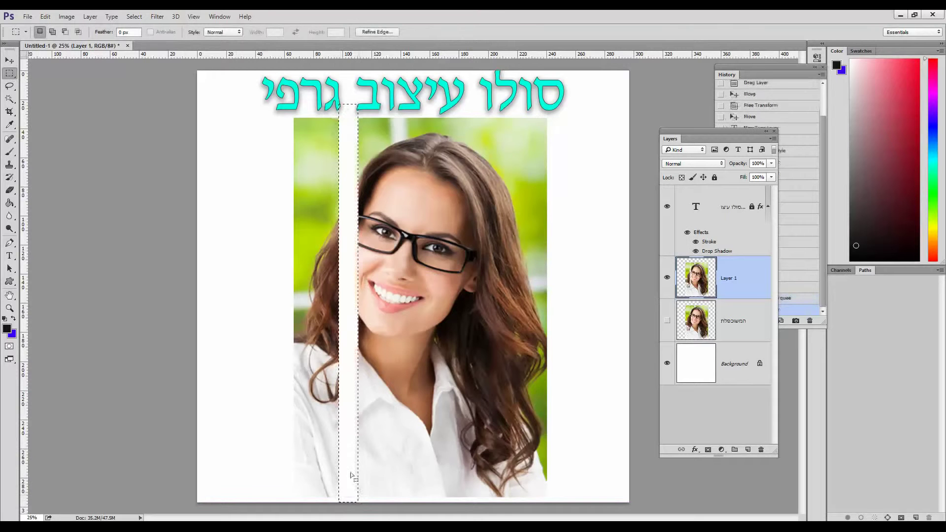
pyautogui.moveTo(248, 396); pyautogui.dragTo(582, 420)
pyautogui.press('Delete')
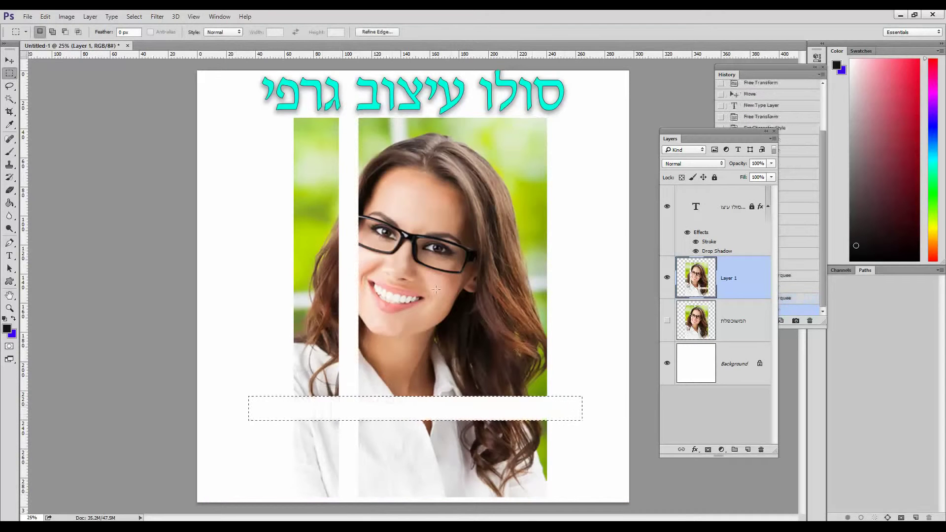
pyautogui.moveTo(274, 224); pyautogui.dragTo(602, 245)
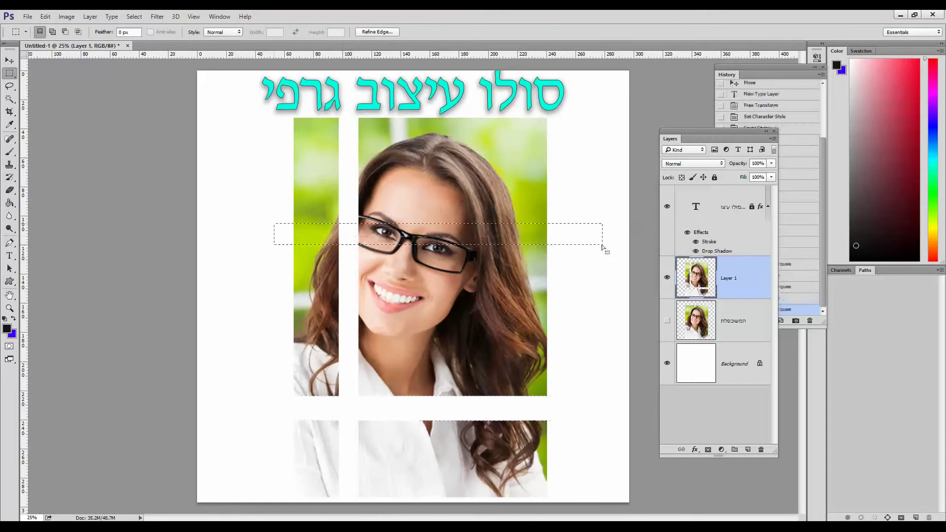
pyautogui.press('Delete')
pyautogui.moveTo(462, 98); pyautogui.dragTo(491, 504)
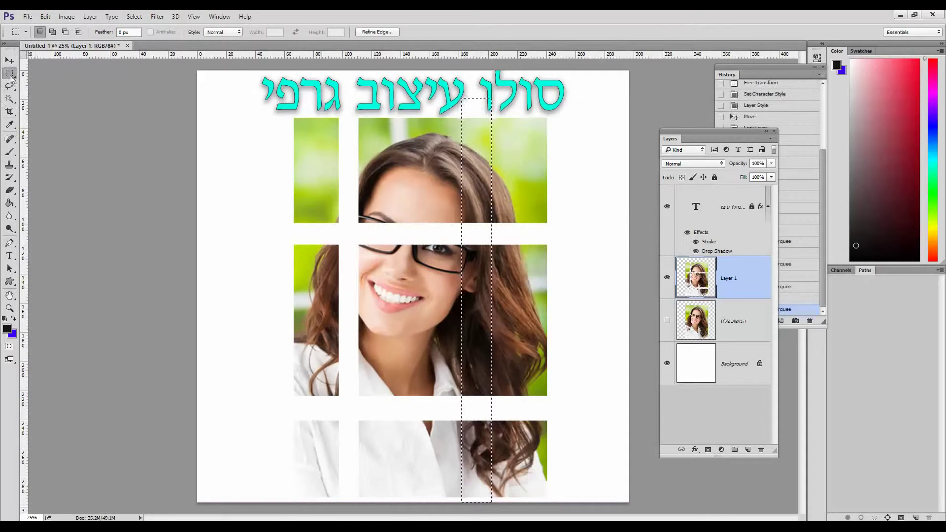
pyautogui.press('Delete')
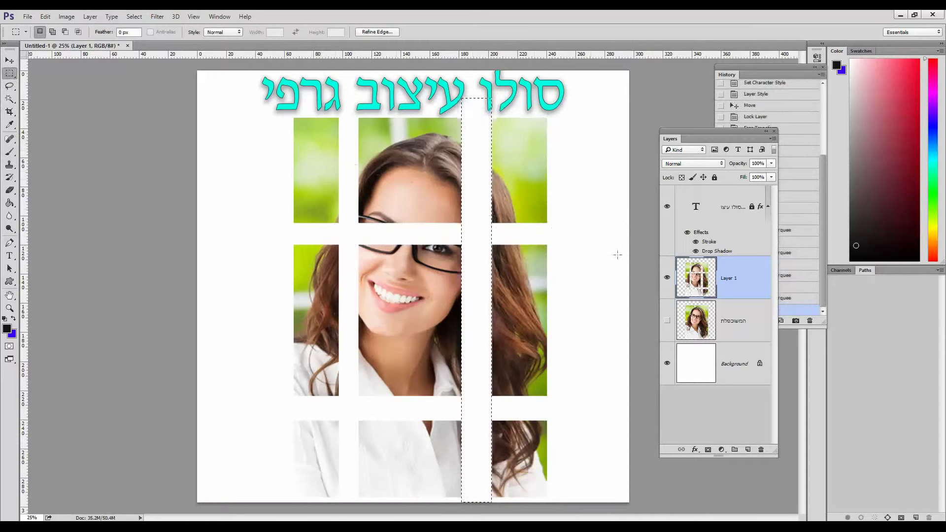
# Load the tiles of Layer 1 as a selection and add a new layer named הצללה above it.
pyautogui.keyDown('ctrl'); pyautogui.click(696, 286); pyautogui.keyUp('ctrl')
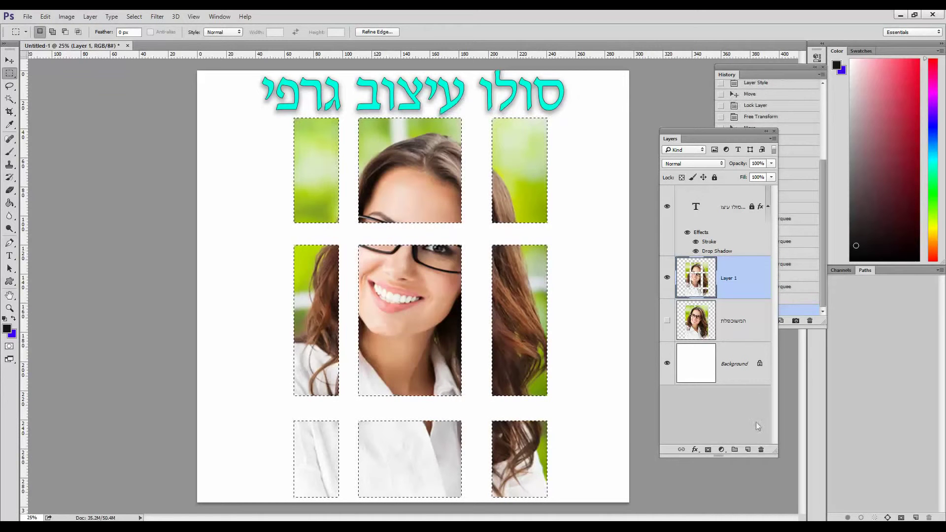
pyautogui.click(749, 450)
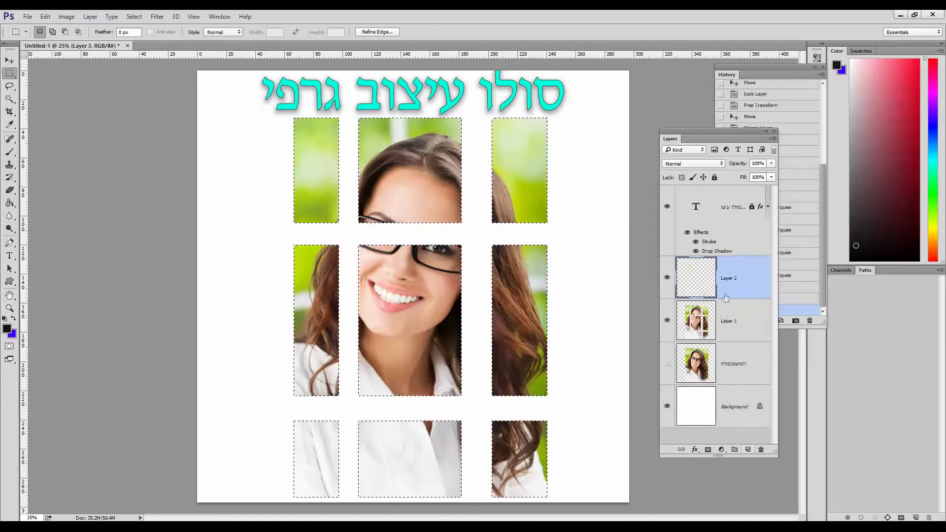
pyautogui.doubleClick(729, 279)
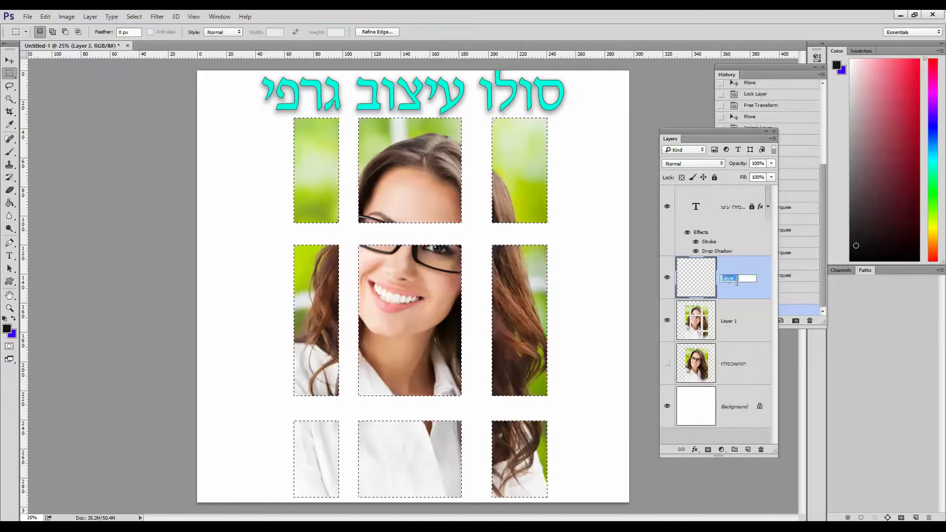
pyautogui.write('הצללה')
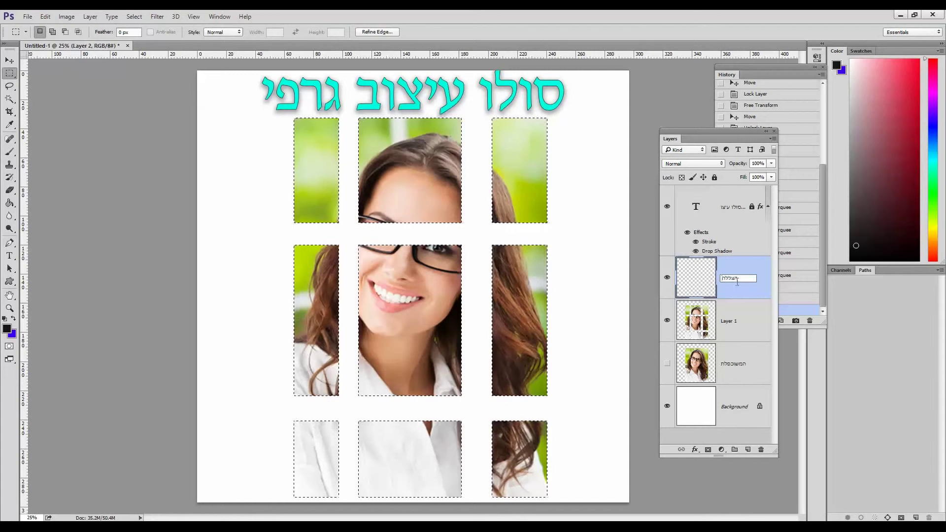
pyautogui.press('Return')
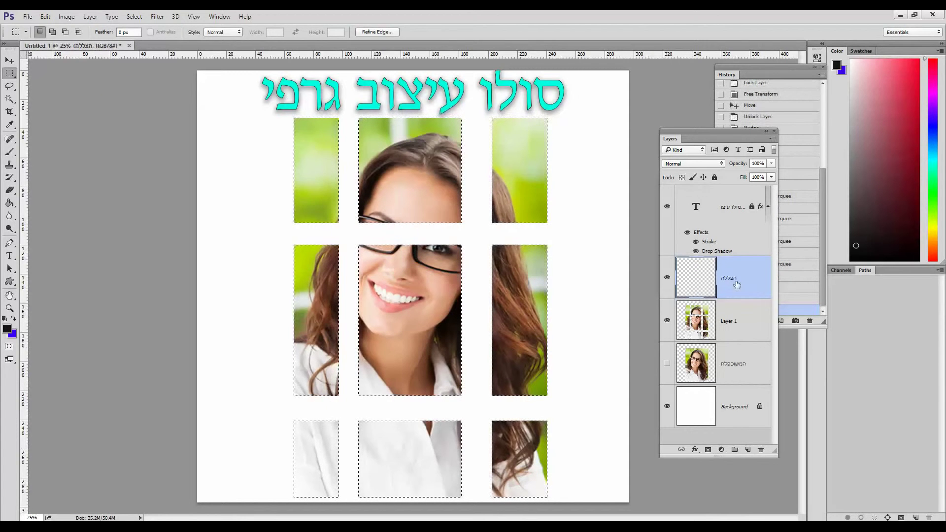
# Feather the selection of the portrait tiles and move the History panel away from the Layers panel.
pyautogui.click(131, 19)
pyautogui.moveTo(153, 145)
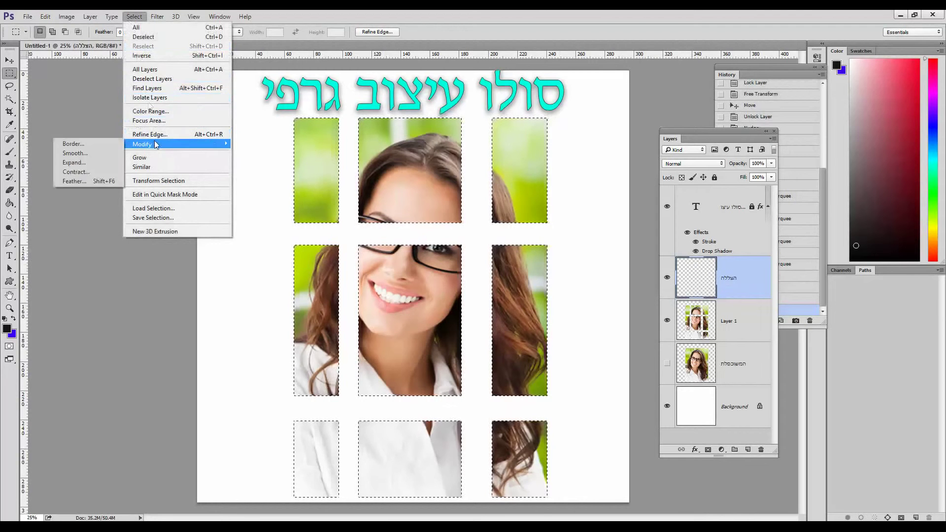
pyautogui.click(74, 181)
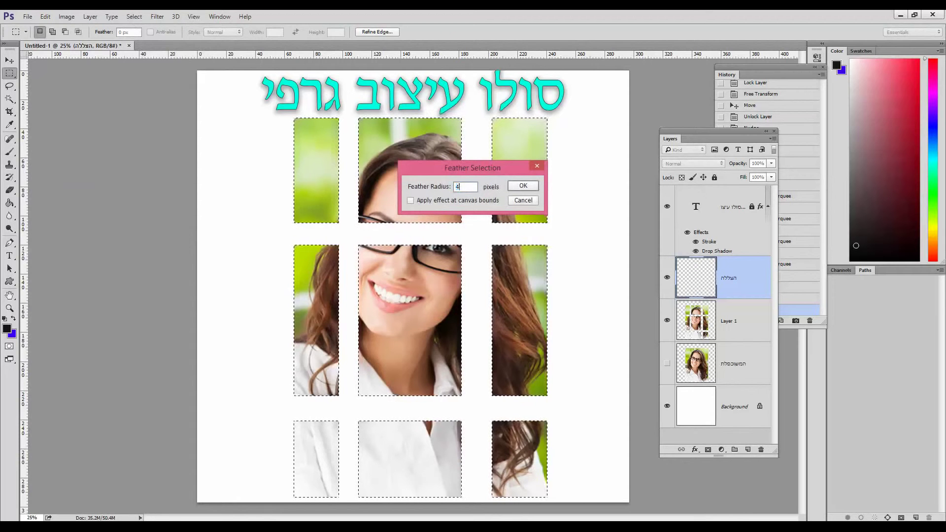
pyautogui.press('Return')
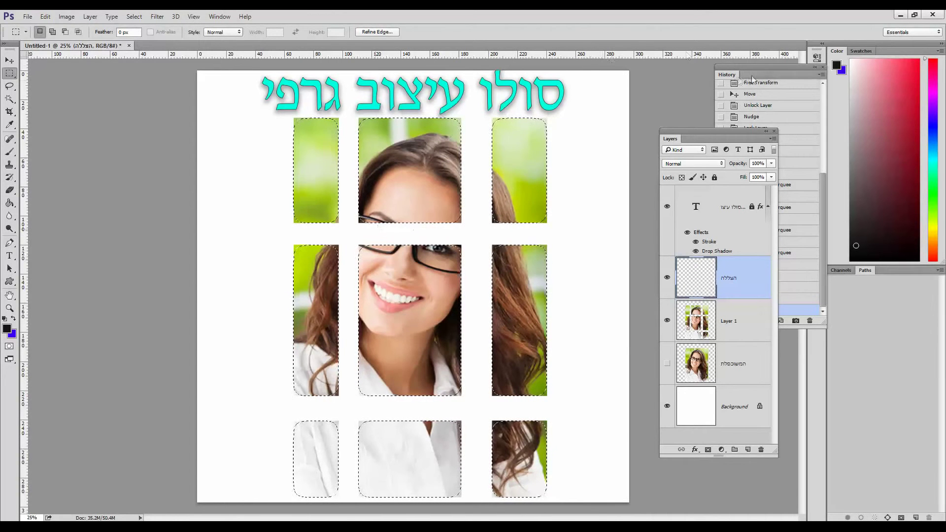
pyautogui.moveTo(751, 79); pyautogui.dragTo(100, 100)
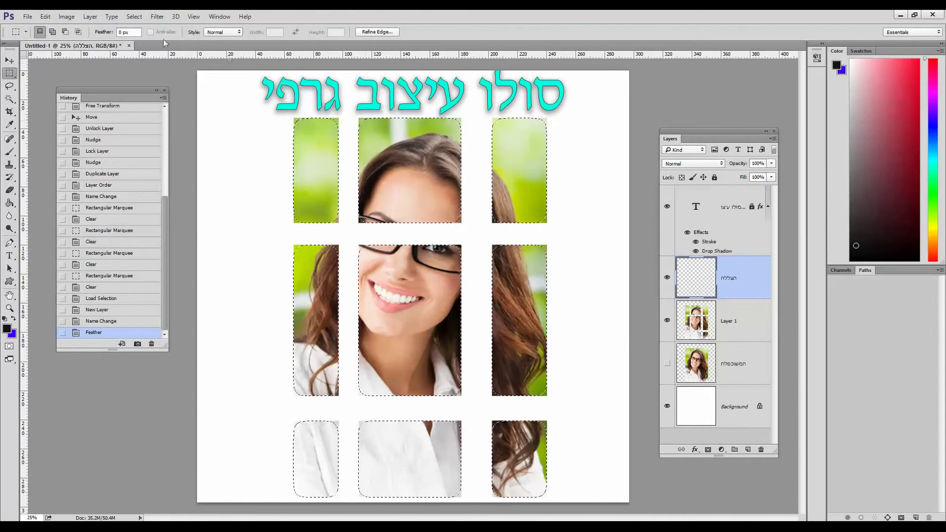
# Fill the feathered selection on the הצללה layer with black in Normal mode at 100% opacity, and deselect it.
pyautogui.click(45, 17)
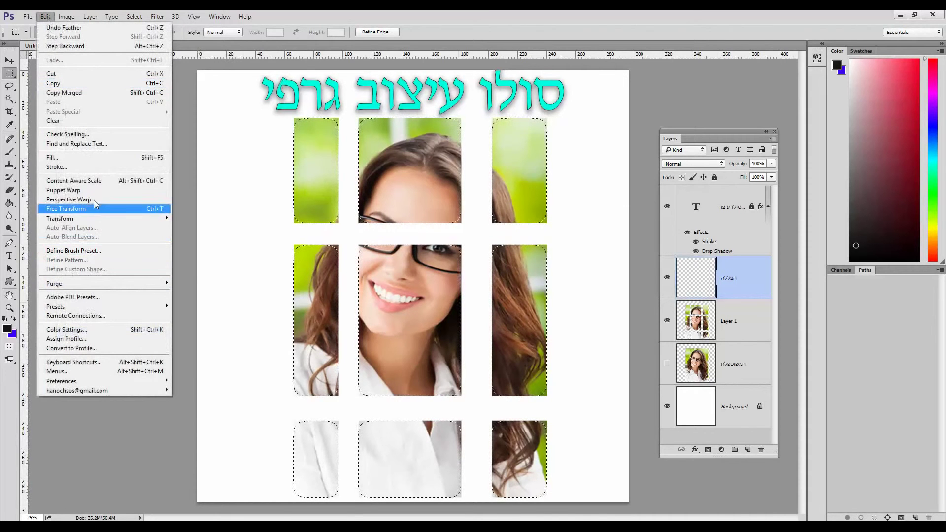
pyautogui.click(132, 158)
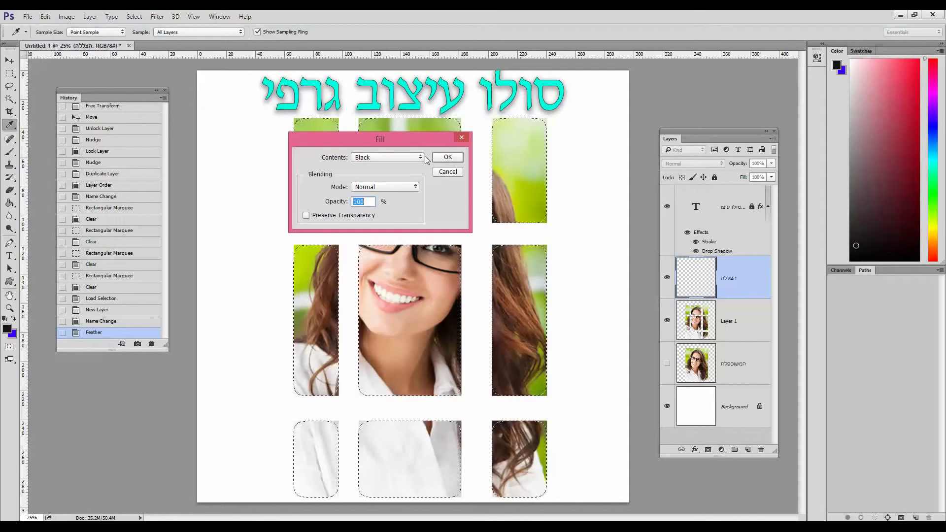
pyautogui.click(456, 159)
pyautogui.press('m')
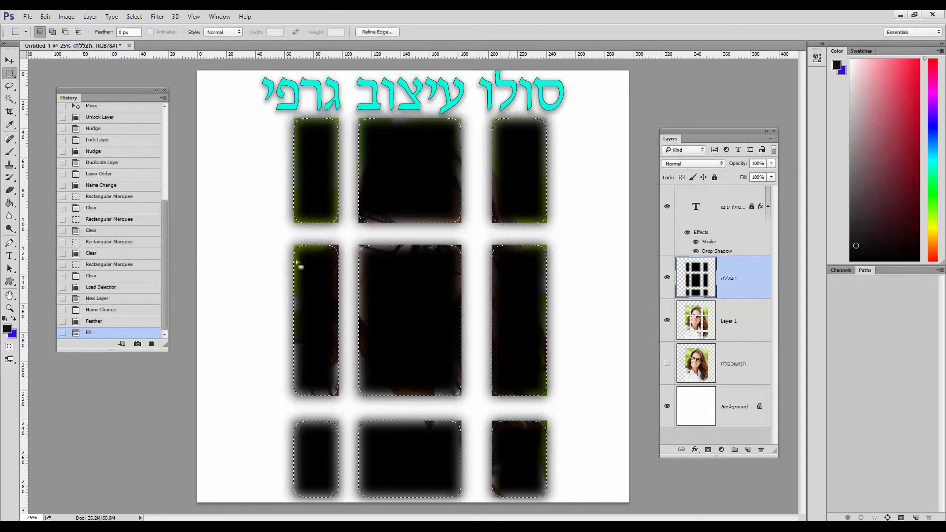
pyautogui.click(134, 16)
pyautogui.click(143, 37)
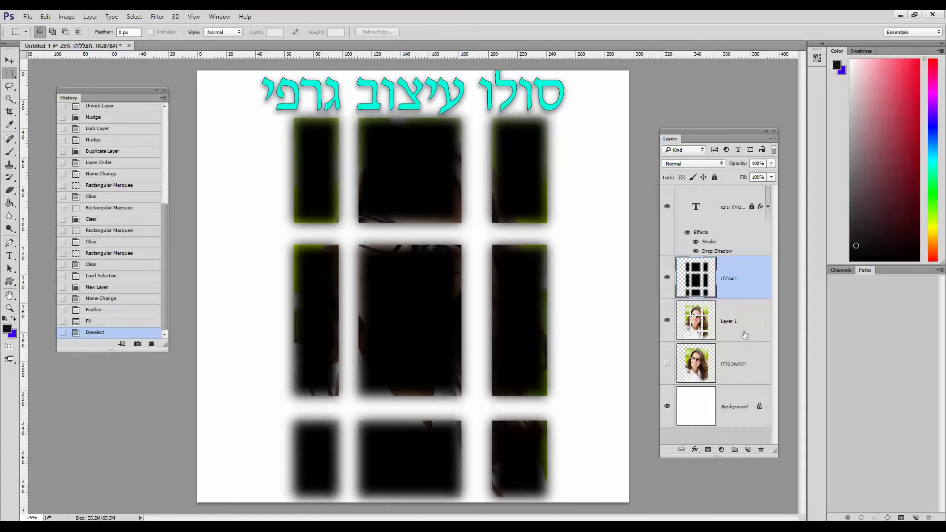
# Move Layer 1 above the הצללה shadow layer and turn on the visibility of the המשוכפלת layer.
pyautogui.moveTo(745, 335); pyautogui.dragTo(740, 266)
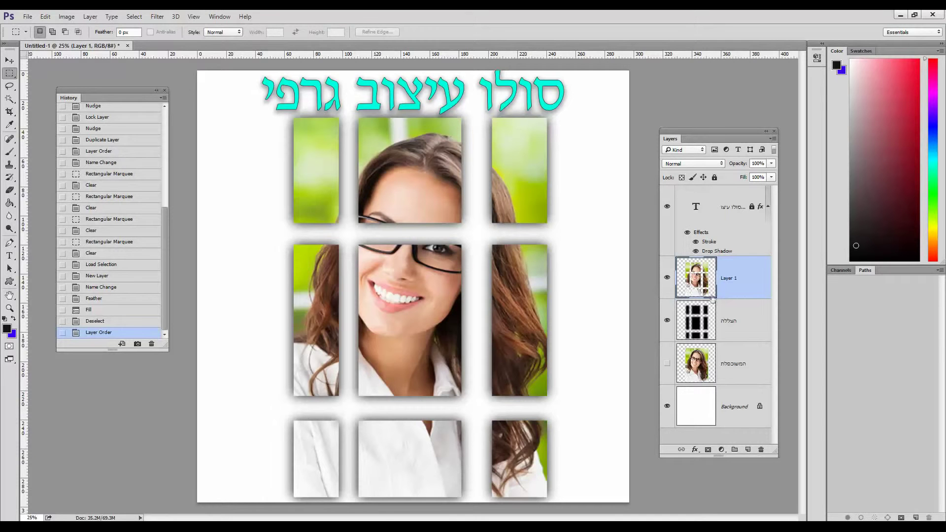
pyautogui.click(668, 365)
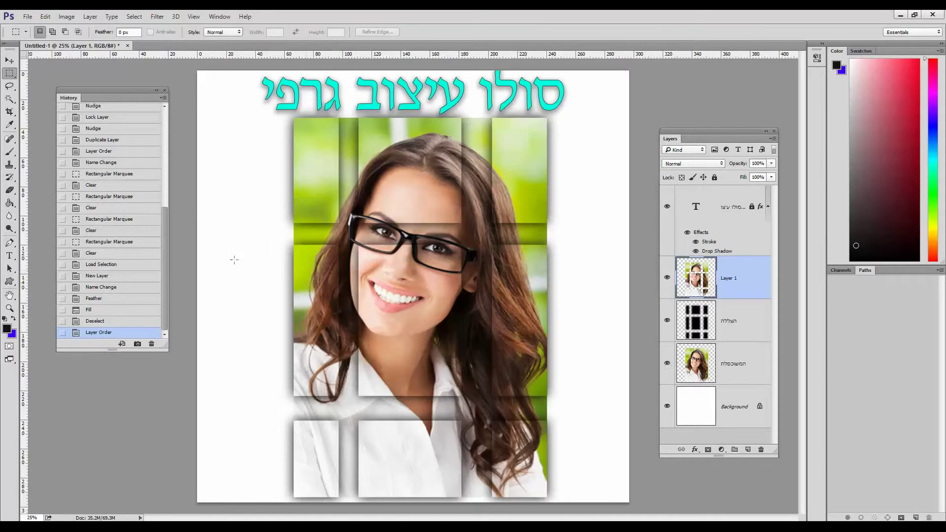
pyautogui.press('z')
pyautogui.click(374, 290)
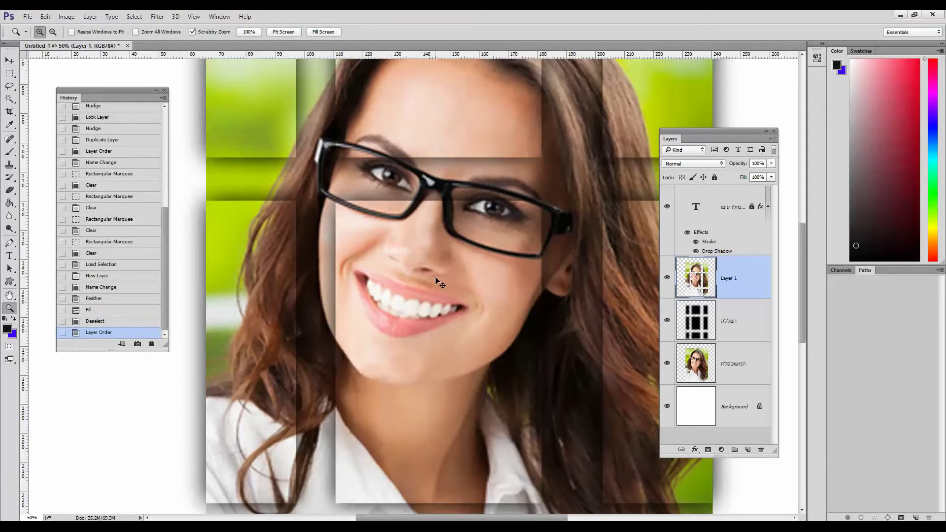
pyautogui.hotkey('ctrl', '0')
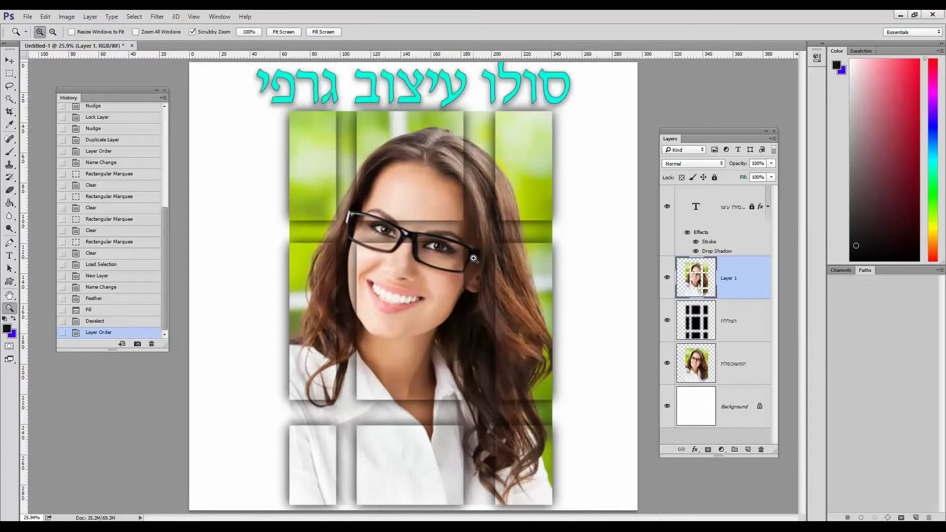
# Duplicate the הצללה layer to strengthen the shadows around the tiles.
pyautogui.click(747, 322)
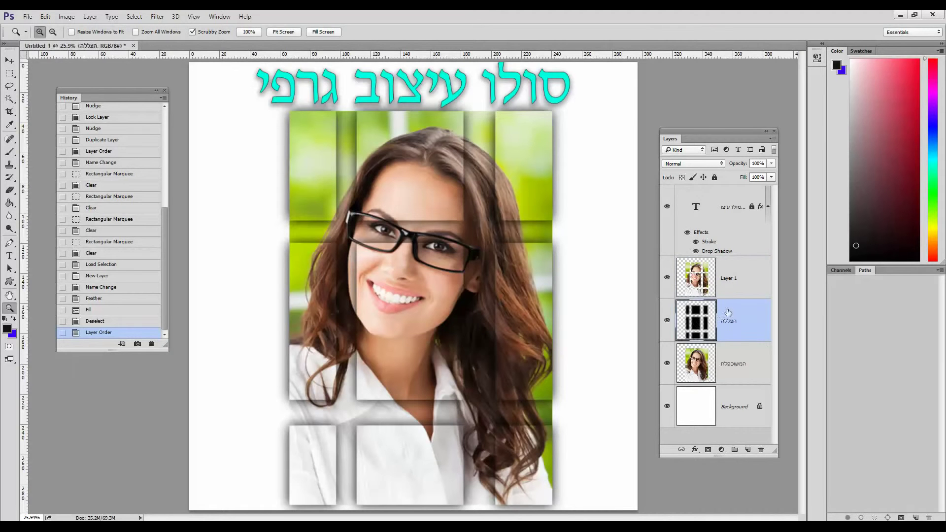
pyautogui.moveTo(729, 313); pyautogui.dragTo(750, 448)
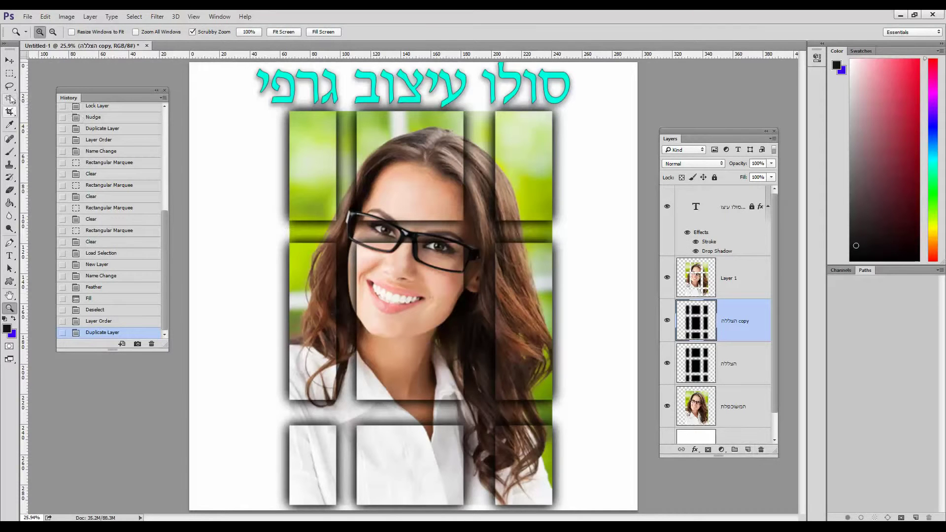
# Crop the canvas to the outer edges of the portrait tiles, cutting off the heading and the white margins.
pyautogui.click(7, 113)
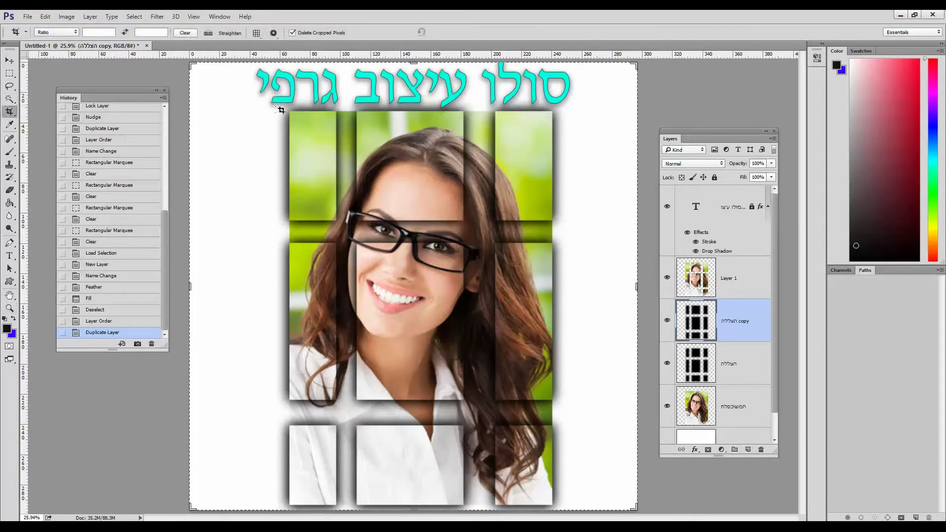
pyautogui.moveTo(290, 114); pyautogui.dragTo(553, 502)
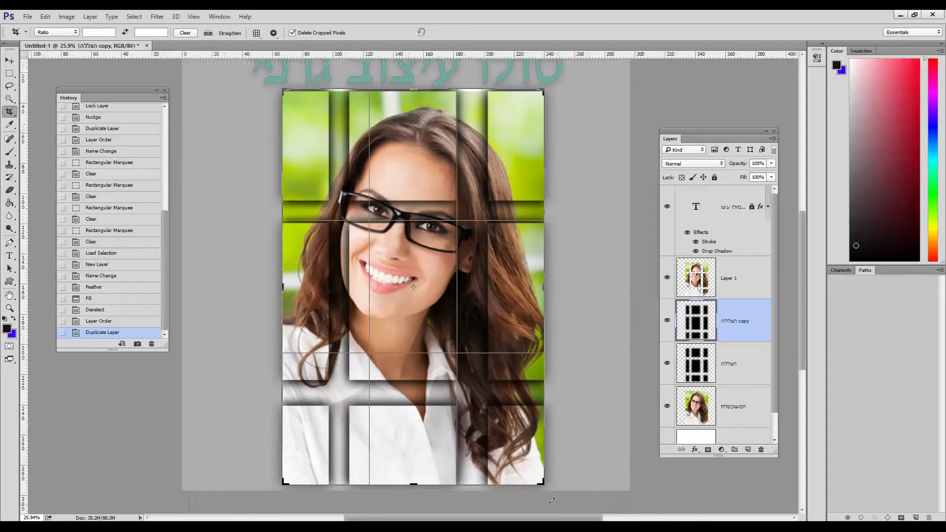
pyautogui.press('Return')
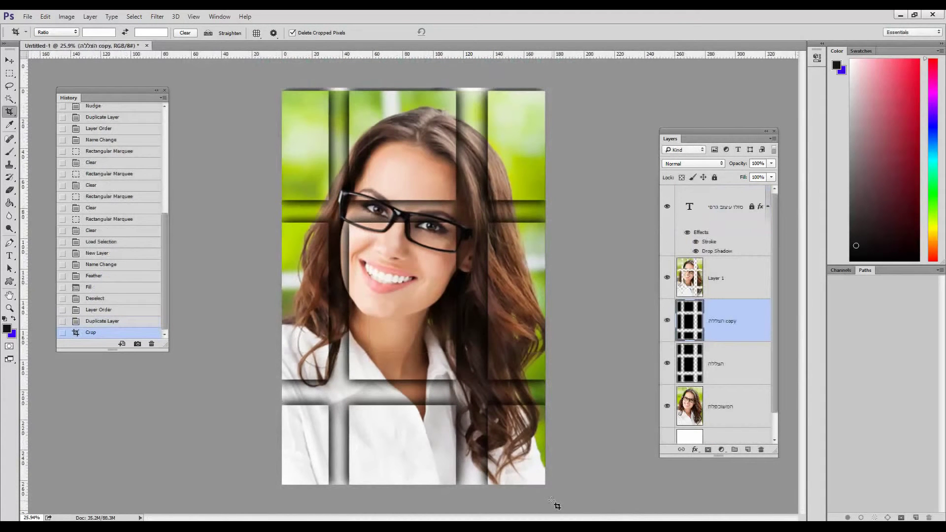
pyautogui.press('ctrl')
pyautogui.hotkey('ctrl', '+')
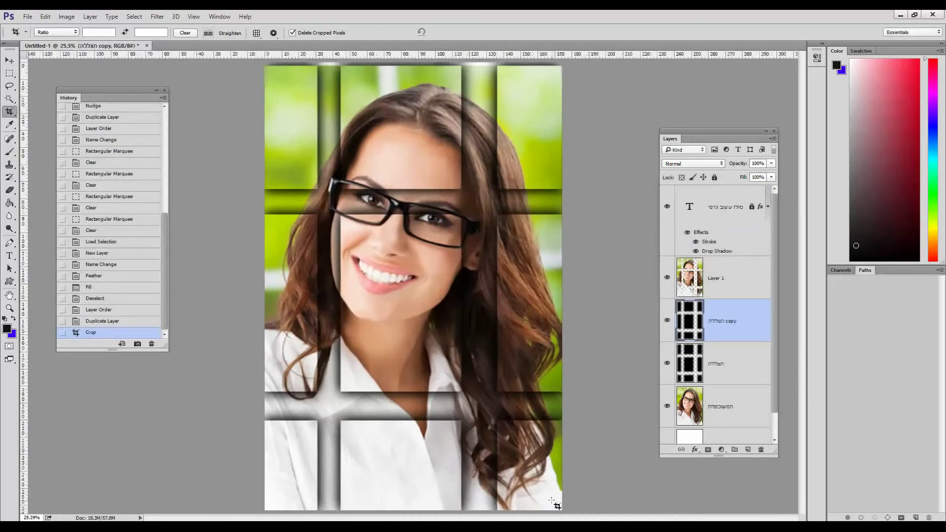
# Add a new layer at the top of the layer stack and make a rectangular selection around the whole picture.
pyautogui.click(747, 450)
pyautogui.moveTo(740, 325); pyautogui.dragTo(731, 197)
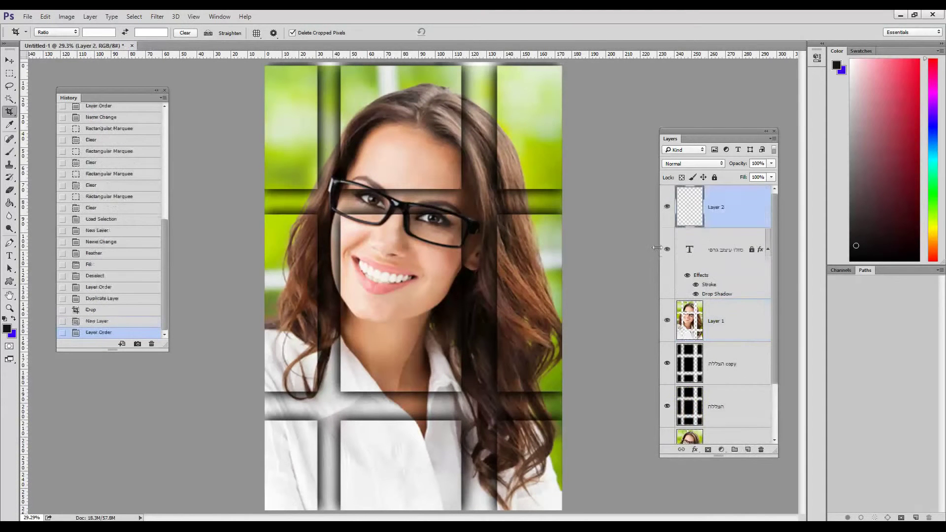
pyautogui.click(9, 73)
pyautogui.moveTo(265, 67); pyautogui.dragTo(580, 524)
# Stroke the selection with a 100 px black border, centered, in Normal mode at 100% opacity, and deselect.
pyautogui.click(45, 16)
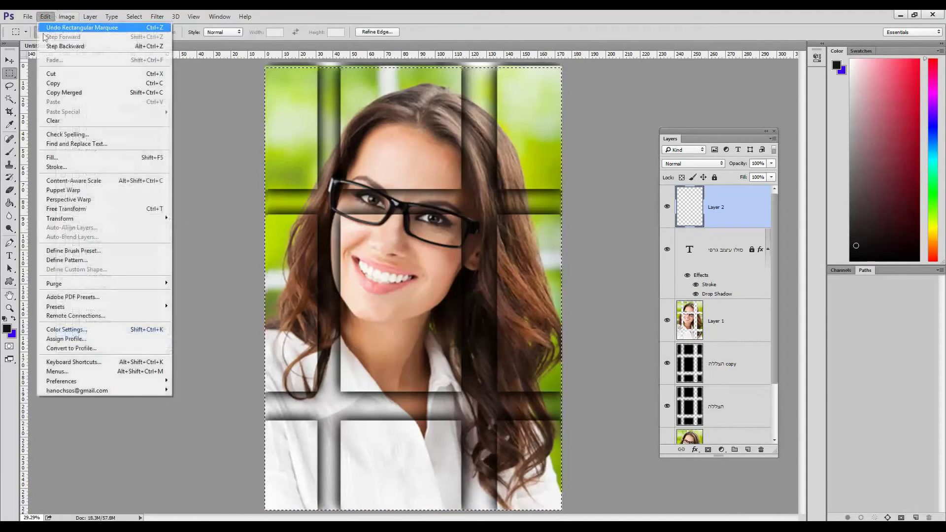
pyautogui.click(57, 166)
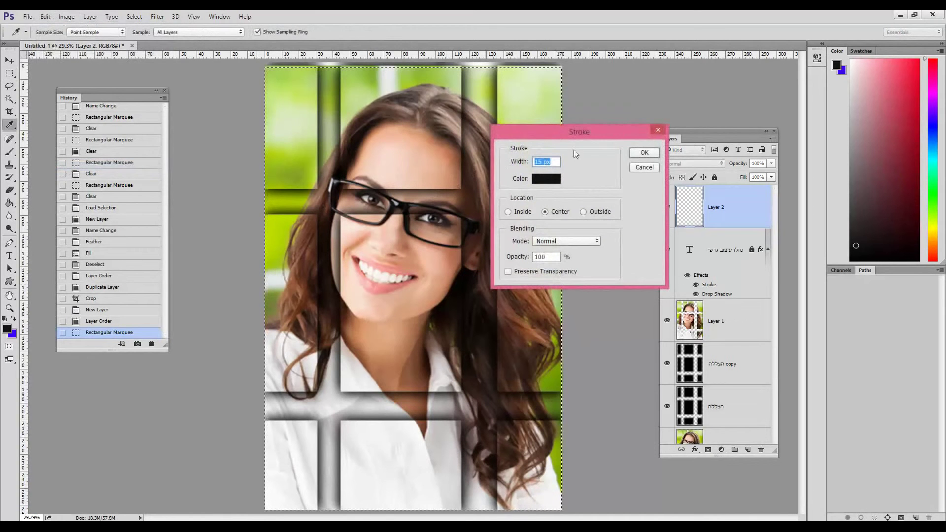
pyautogui.moveTo(581, 136); pyautogui.dragTo(635, 121)
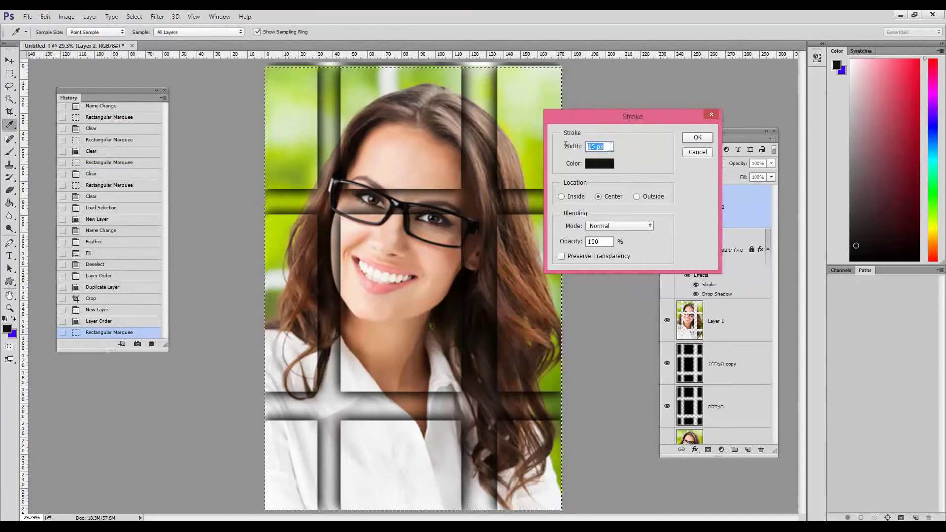
pyautogui.write('100')
pyautogui.press('Return')
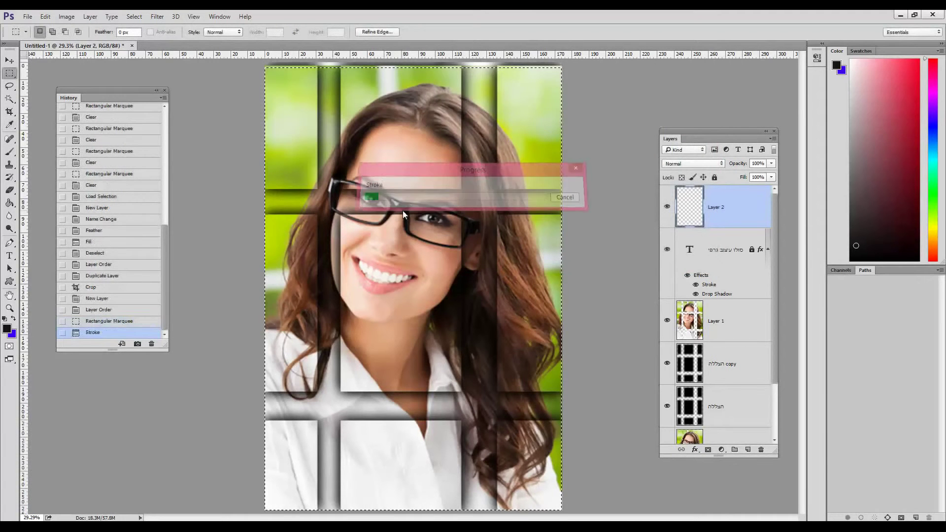
pyautogui.hotkey('ctrl', 'd')
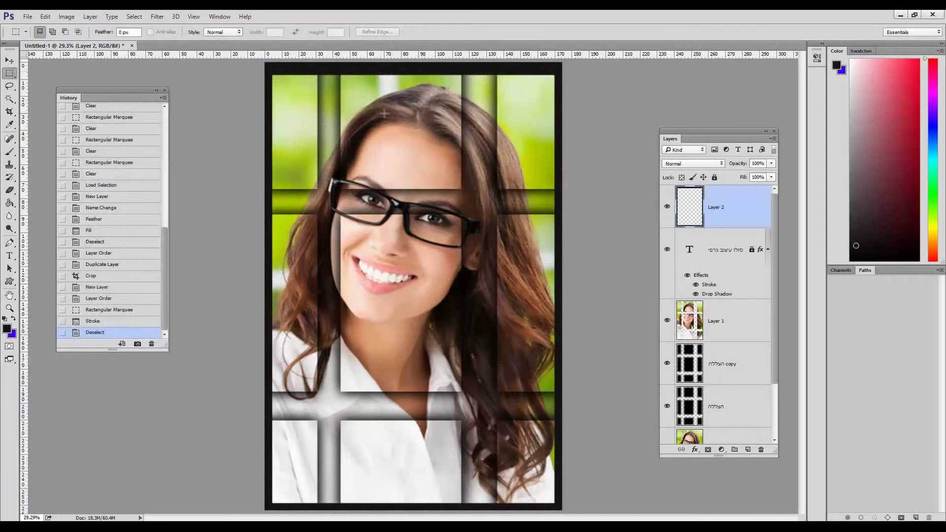
# Undo the black frame, and stroke the same selection with a 100 px white (ffffff) border before deselecting.
pyautogui.hotkey('ctrl', 'z')
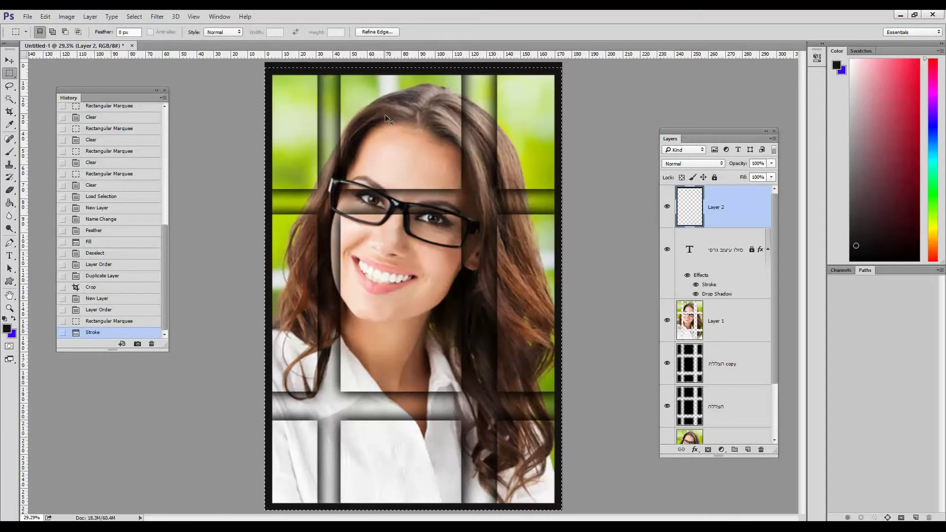
pyautogui.hotkey('ctrl', 'alt', 'z')
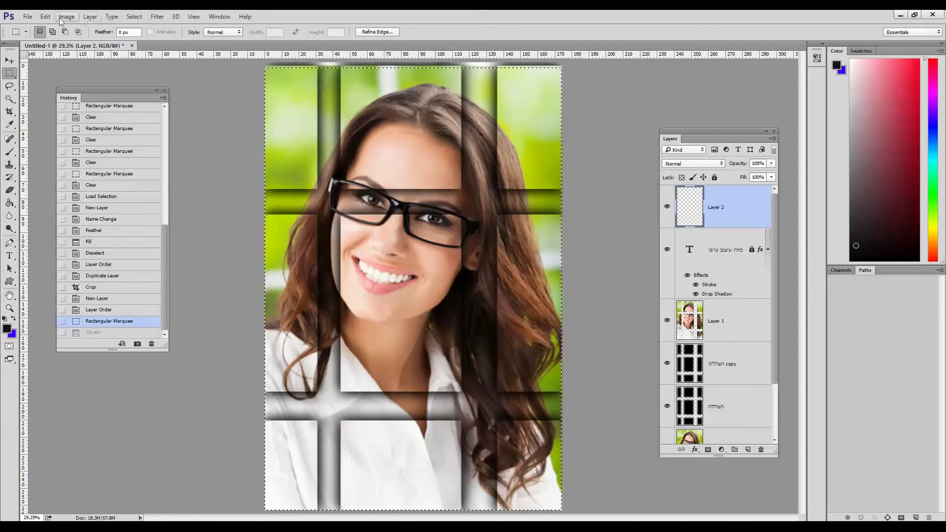
pyautogui.click(45, 17)
pyautogui.click(62, 168)
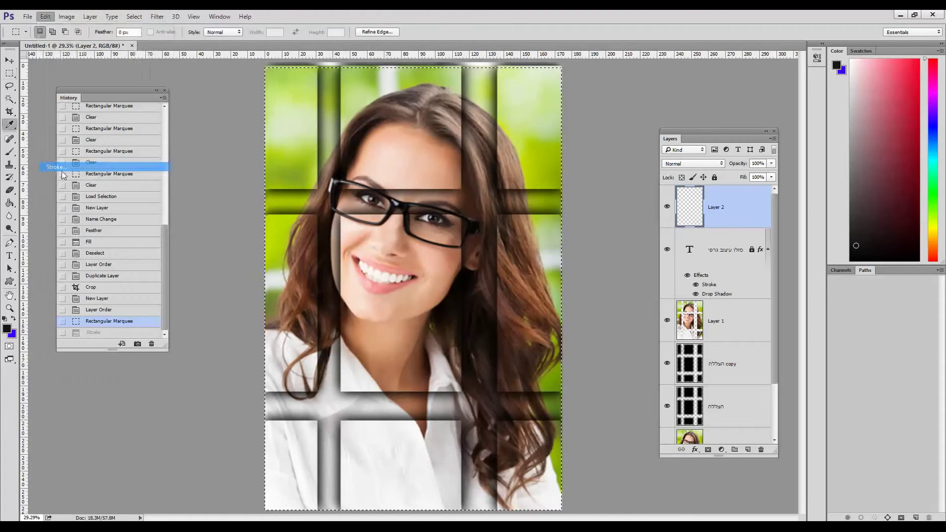
pyautogui.click(600, 161)
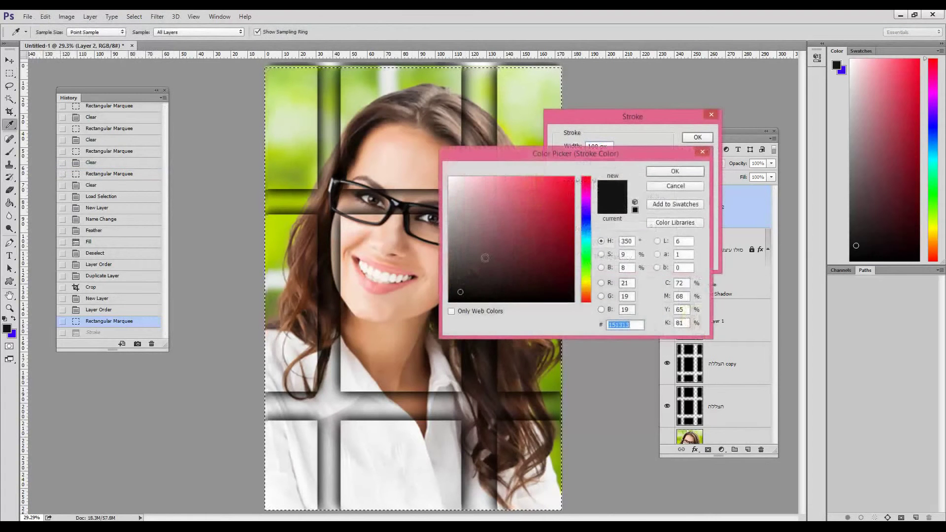
pyautogui.moveTo(468, 196); pyautogui.dragTo(442, 168)
pyautogui.click(683, 173)
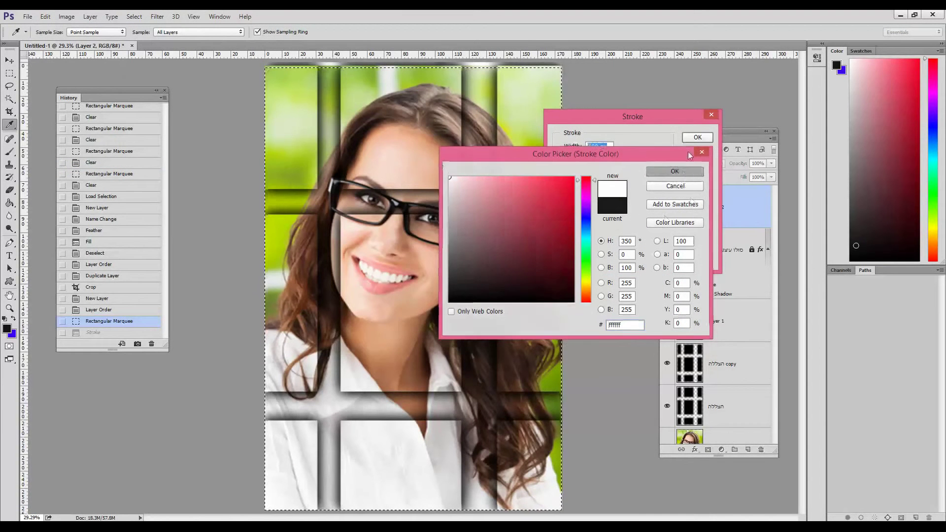
pyautogui.click(698, 137)
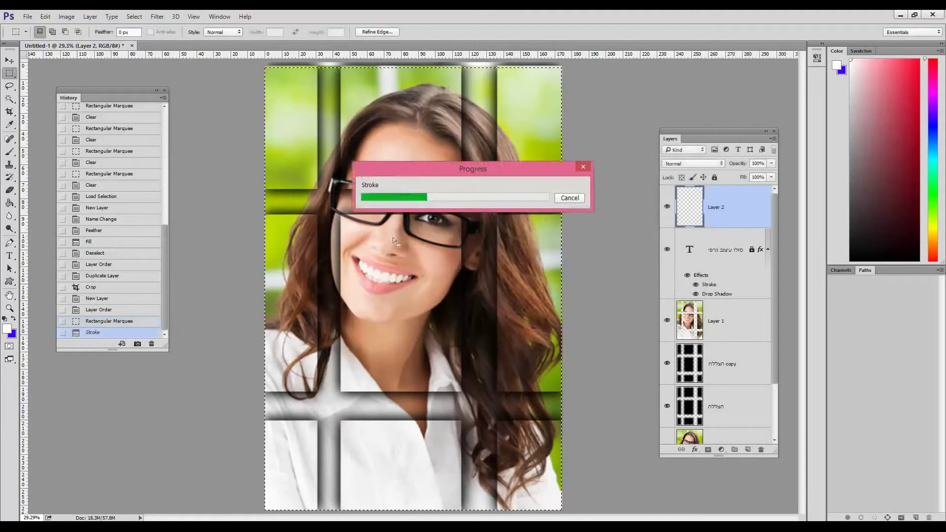
pyautogui.hotkey('ctrl', 'd')
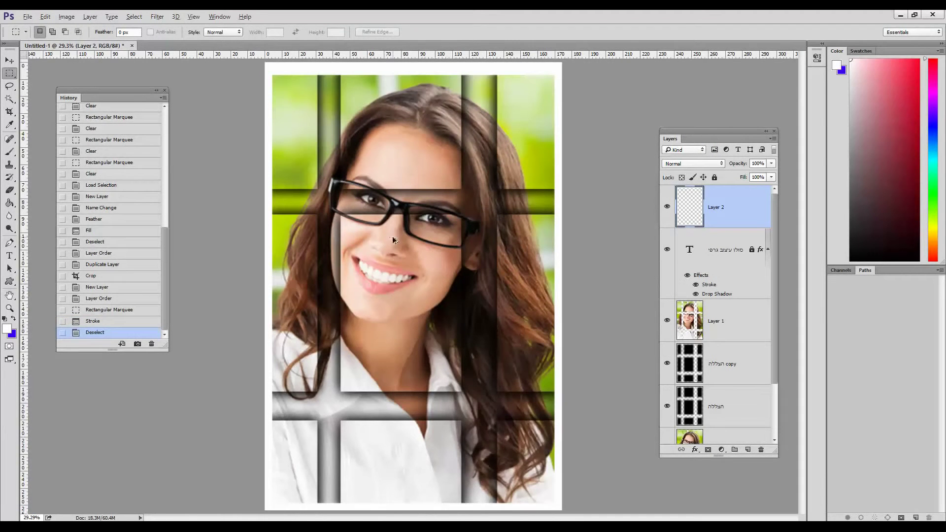
# Delete Layer 2 with the white frame and clear the remaining selection.
pyautogui.hotkey('ctrl', 'z')
pyautogui.moveTo(719, 212)
pyautogui.mouseDown()
pyautogui.moveTo(769, 432)
pyautogui.moveTo(760, 449)
pyautogui.mouseUp()
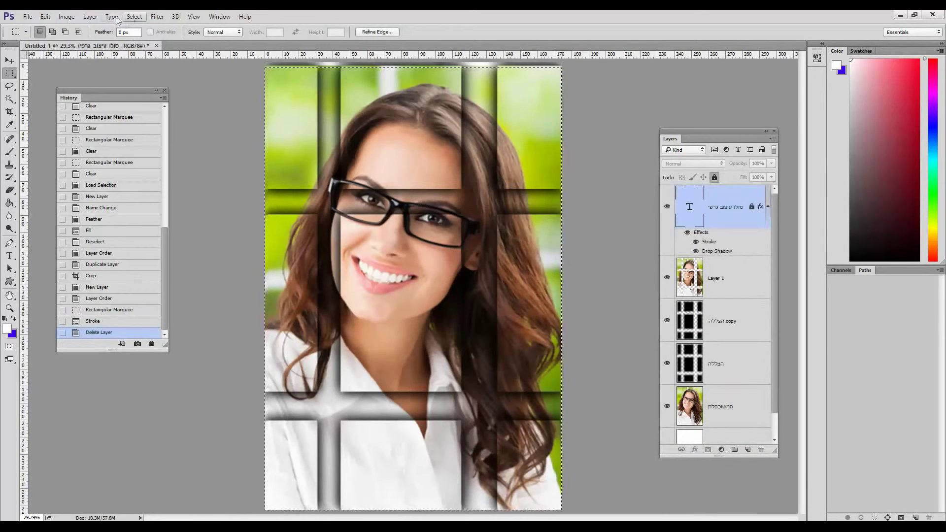
pyautogui.hotkey('ctrl', 'd')
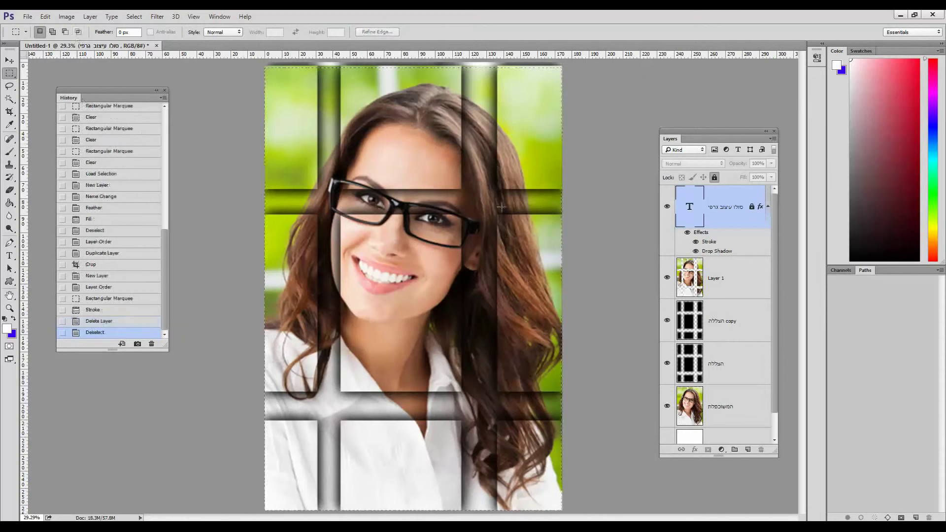
# Add a new layer above the text layer, fill the entire canvas with white at 100% opacity, and deselect.
pyautogui.click(748, 449)
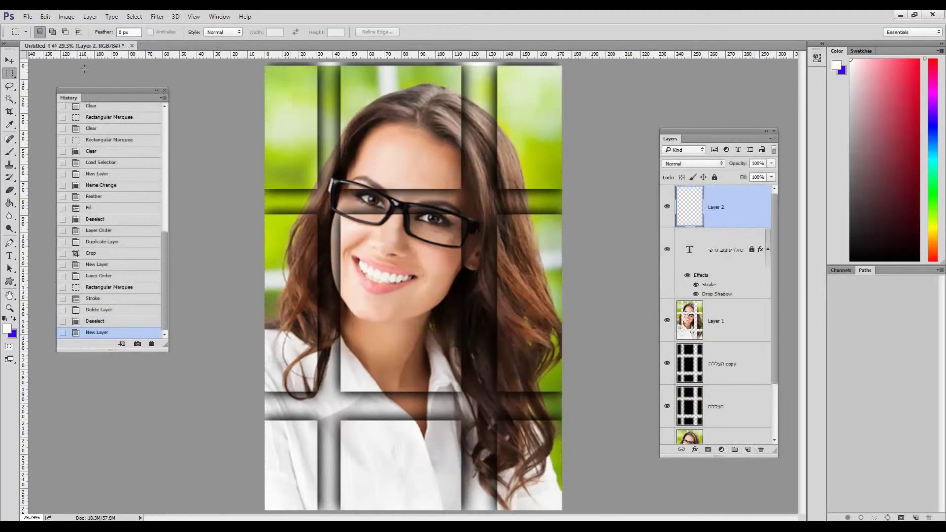
pyautogui.hotkey('ctrl', 'a')
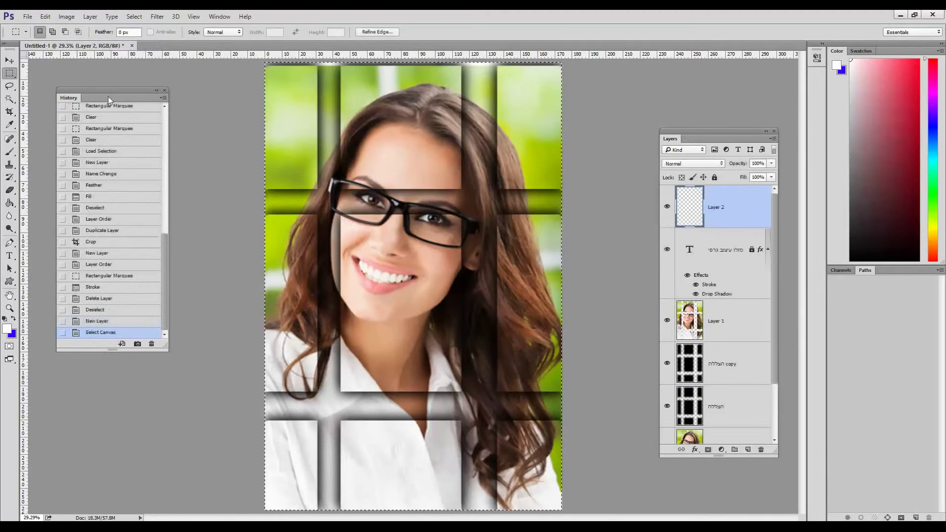
pyautogui.click(45, 16)
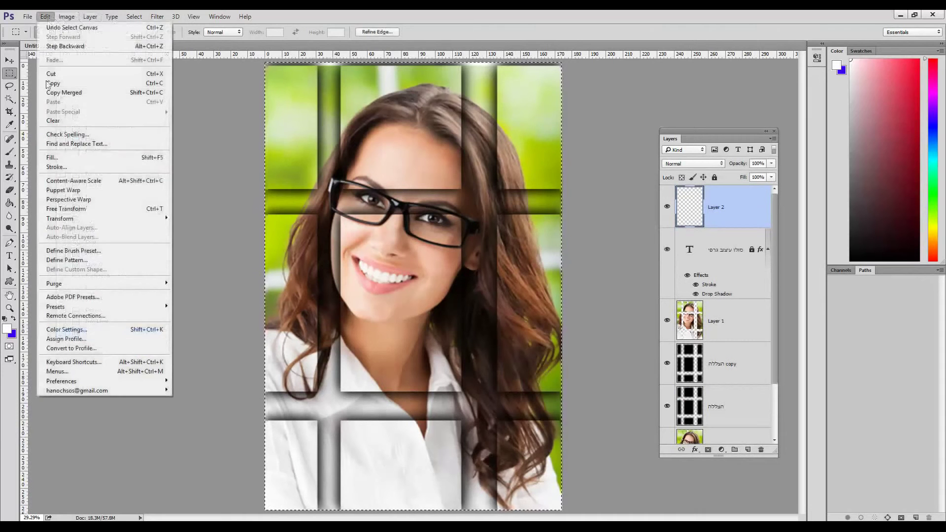
pyautogui.click(52, 157)
pyautogui.click(387, 157)
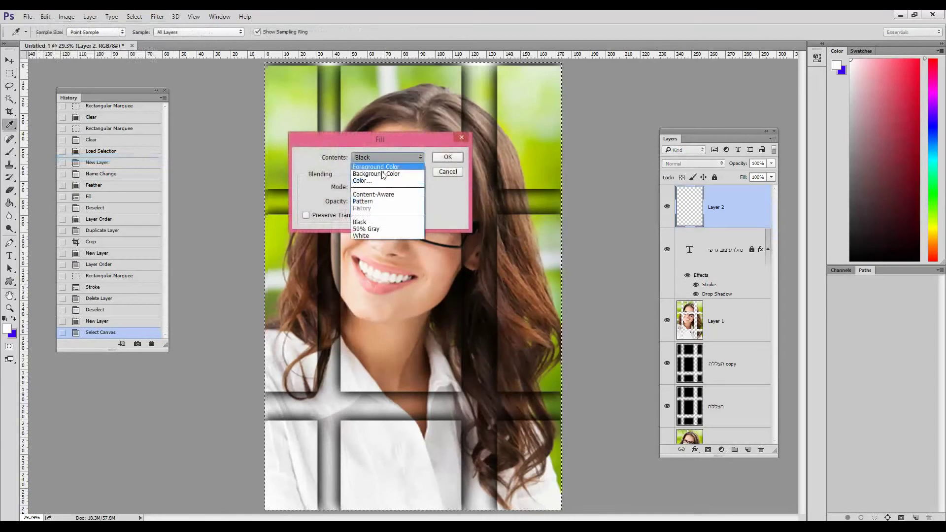
pyautogui.click(375, 240)
pyautogui.click(448, 156)
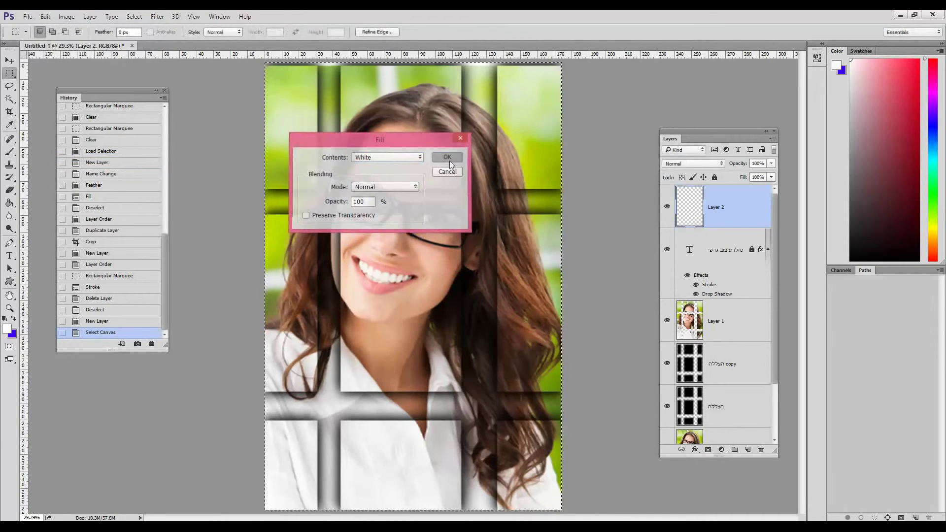
pyautogui.click(134, 17)
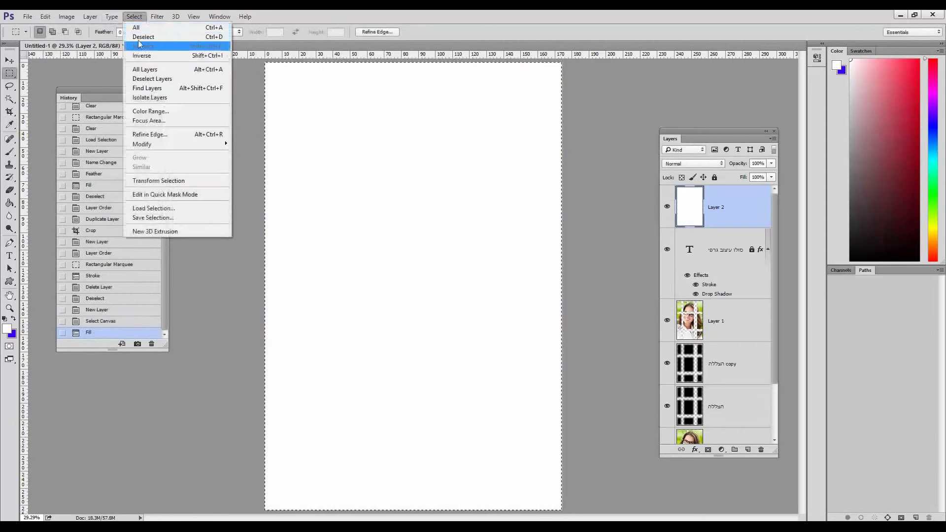
pyautogui.click(142, 37)
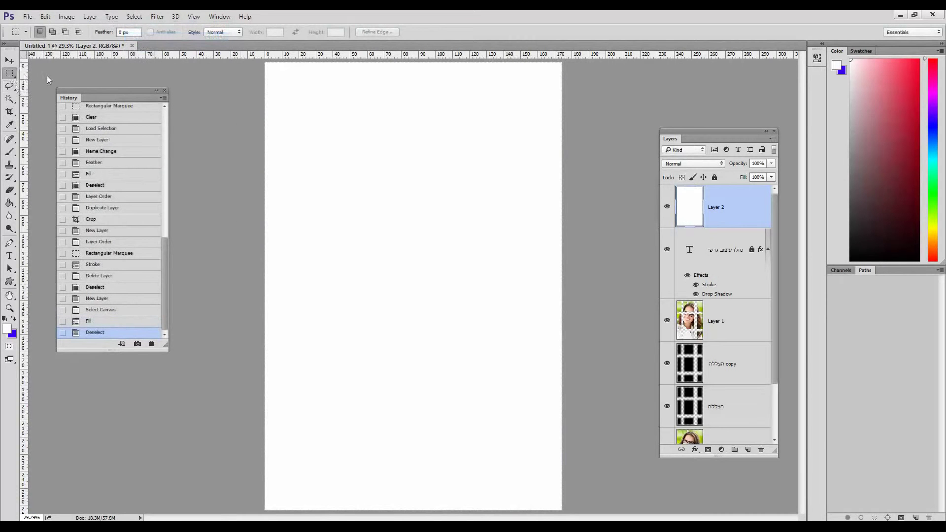
# Draw a rectangular selection slightly inside the canvas edges on the white layer and feather it by 150 pixels.
pyautogui.rightClick(11, 75)
pyautogui.click(52, 75)
pyautogui.moveTo(286, 80); pyautogui.dragTo(544, 495)
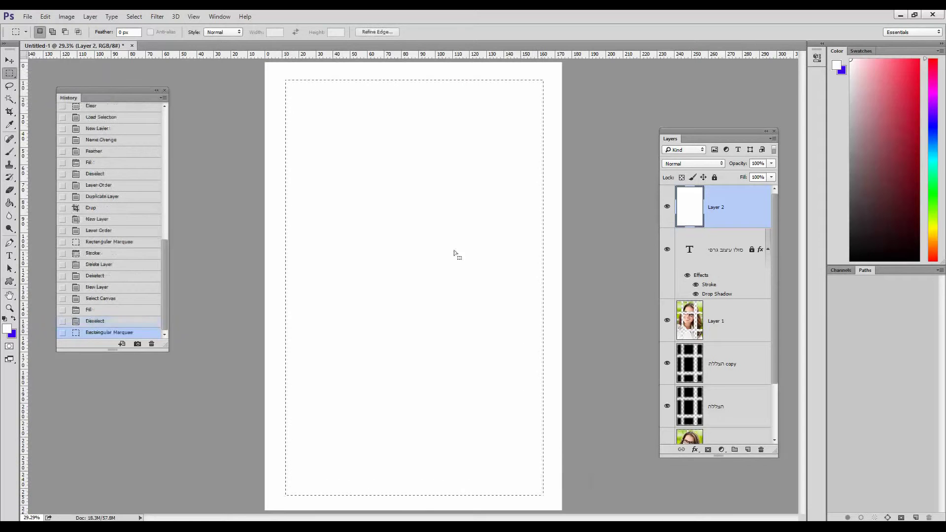
pyautogui.rightClick(412, 146)
pyautogui.click(436, 175)
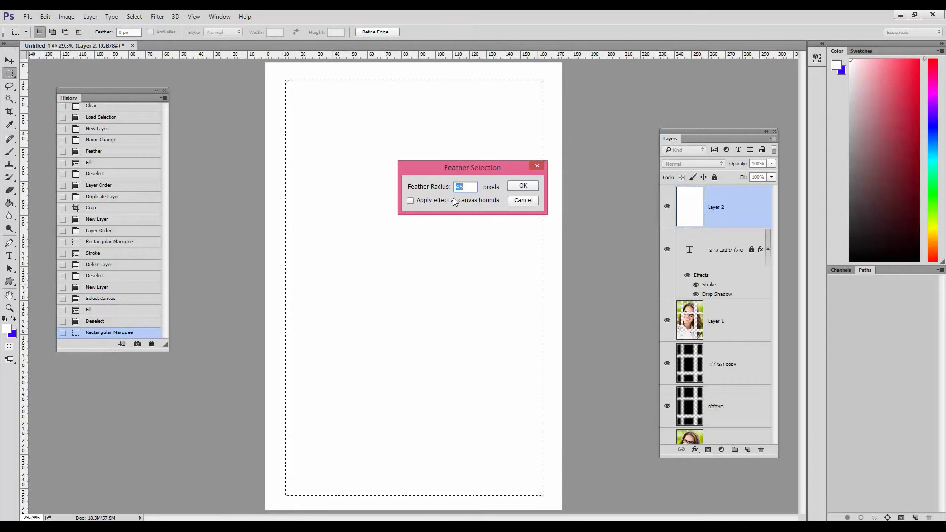
pyautogui.write('150')
pyautogui.press('Return')
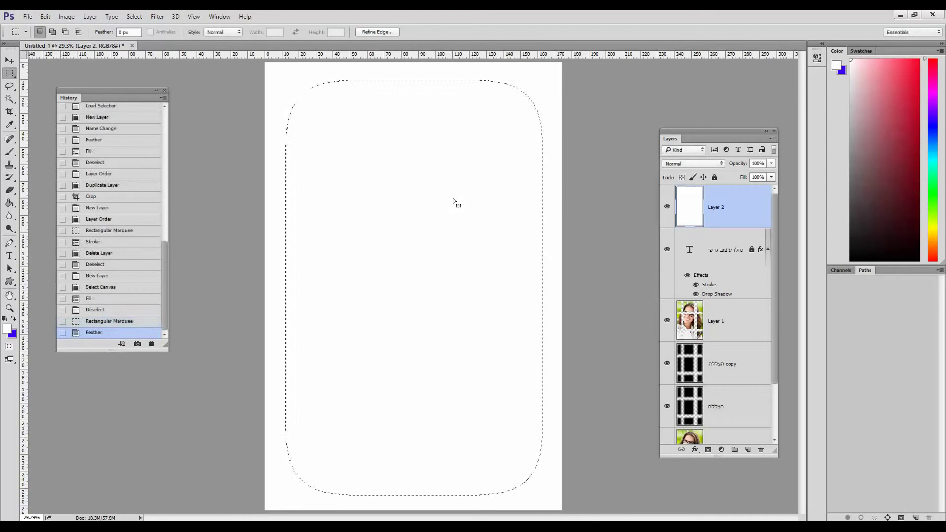
# Clear the feathered area from the white Layer 2 twice to form a soft white vignette, and deselect.
pyautogui.press('Delete')
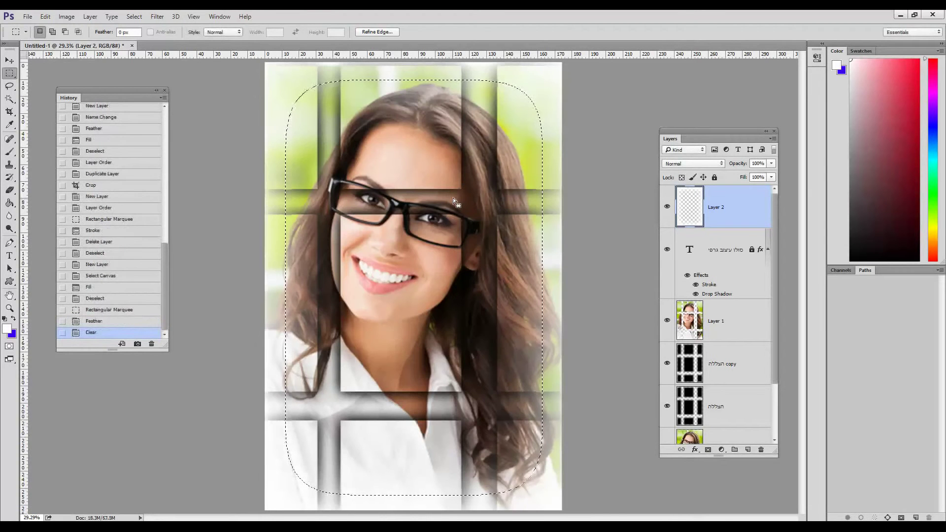
pyautogui.press('Delete')
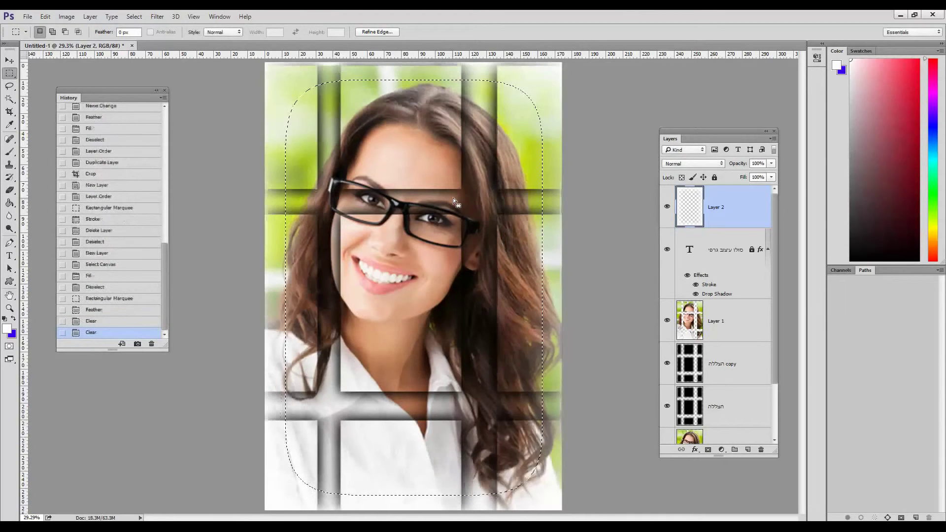
pyautogui.hotkey('ctrl', 'd')
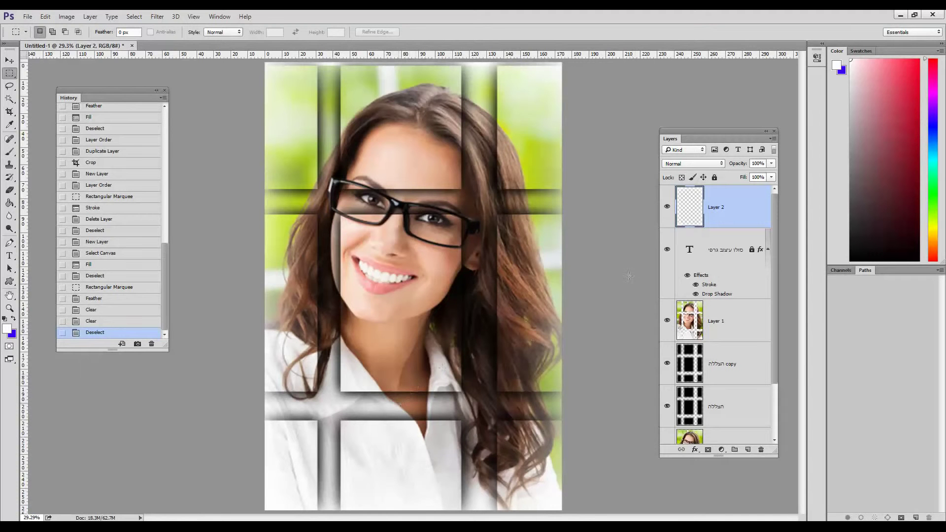
# Step back through the history past the vignette, frame and crop to the Layer Order state before the shadow layer was duplicated.
pyautogui.click(107, 263)
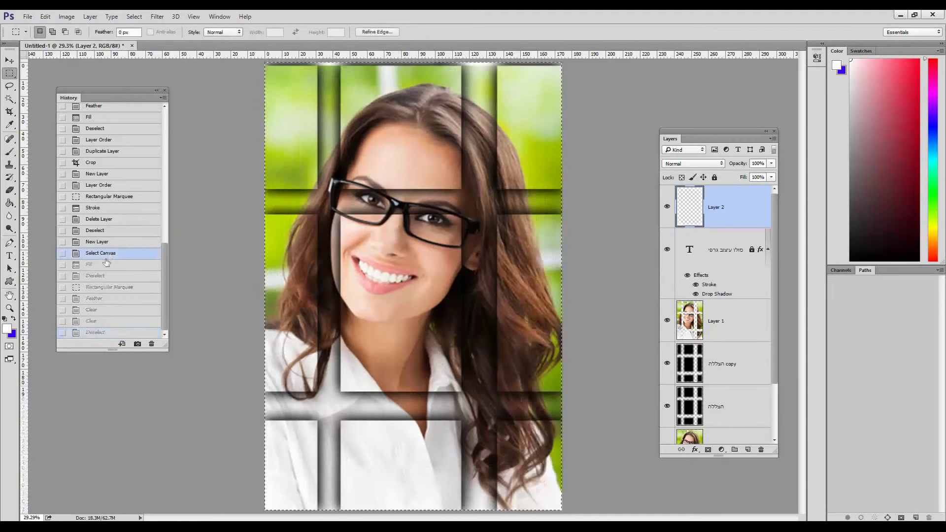
pyautogui.click(120, 220)
pyautogui.hotkey('ctrl', 'alt', 'z')
pyautogui.hotkey('ctrl', 'alt', 'z')
pyautogui.hotkey('ctrl', 'alt', 'z')
pyautogui.hotkey('ctrl', 'alt', 'z')
pyautogui.hotkey('ctrl', 'alt', 'z')
pyautogui.hotkey('ctrl', 'alt', 'z')
pyautogui.hotkey('ctrl', 'alt', 'z')
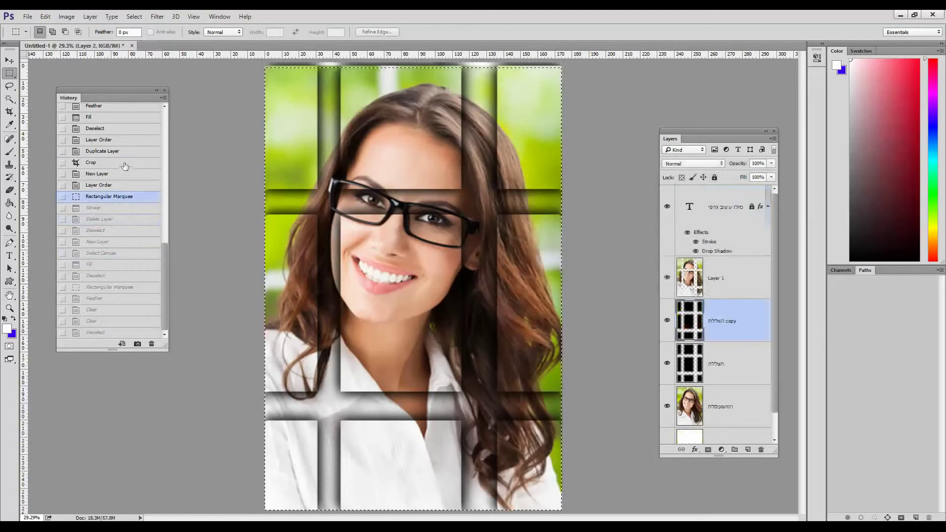
pyautogui.scroll(5, 147, 197)
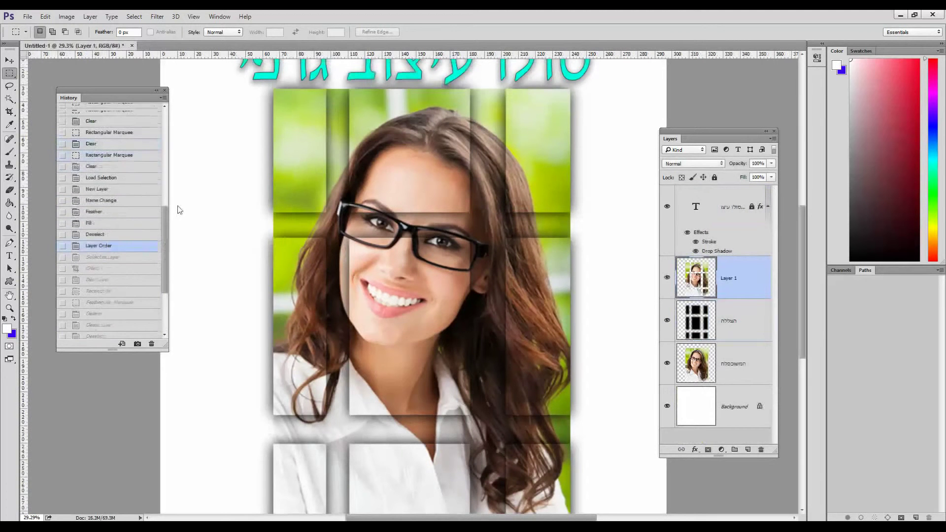
pyautogui.hotkey('ctrl', '0')
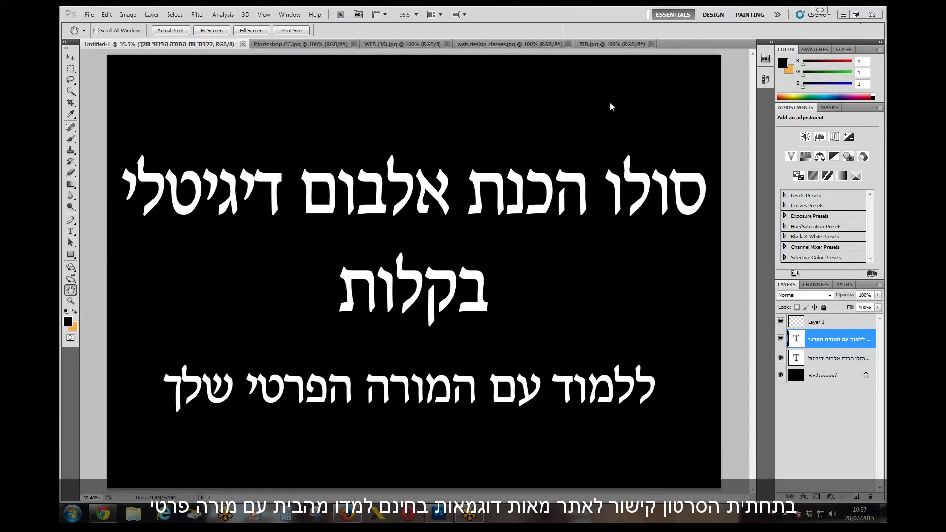
# Look through the open source images, including WEB (36).jpg and web design classes.jpg, and return to the Untitled-1 document.
pyautogui.click(309, 43)
pyautogui.click(415, 45)
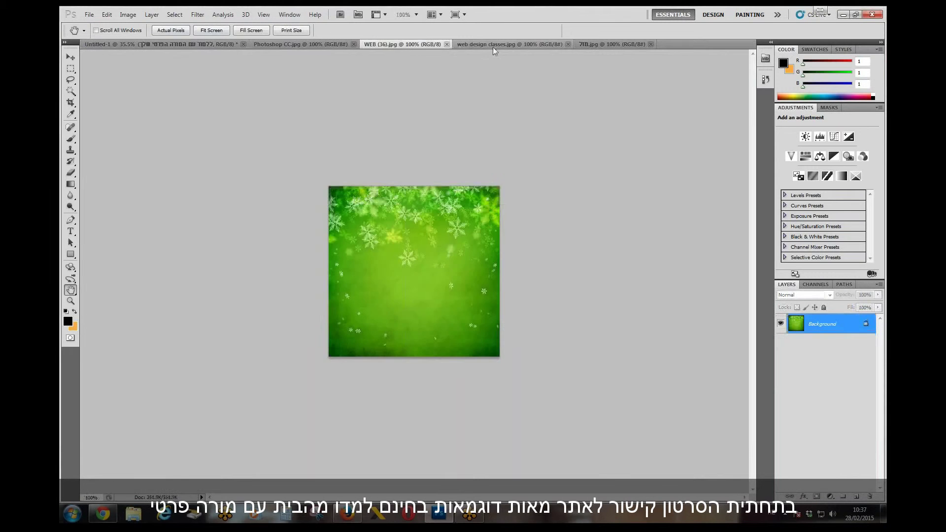
pyautogui.click(498, 45)
pyautogui.click(598, 46)
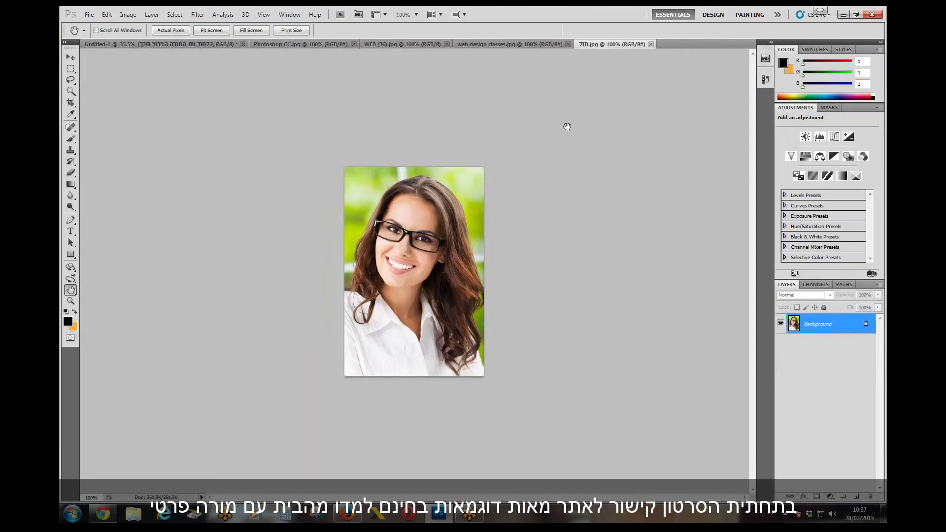
pyautogui.click(515, 44)
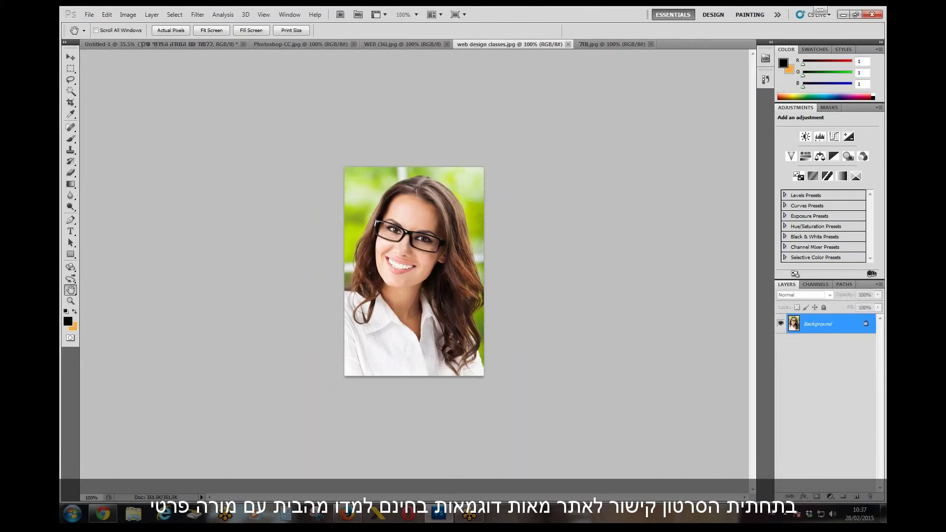
pyautogui.click(147, 43)
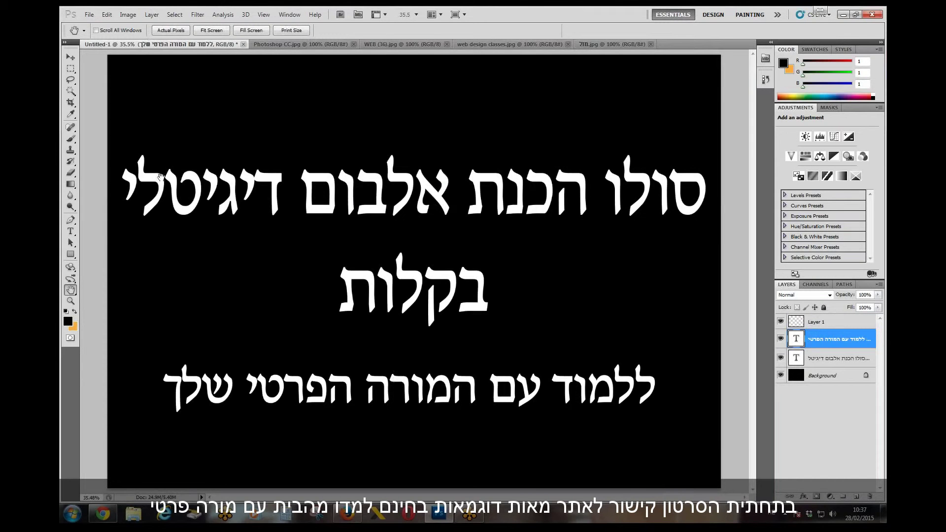
# Bring the photo from Photoshop CC.jpg into Untitled-1, scale it to about 533%, and move it slightly upward.
pyautogui.click(70, 57)
pyautogui.click(295, 44)
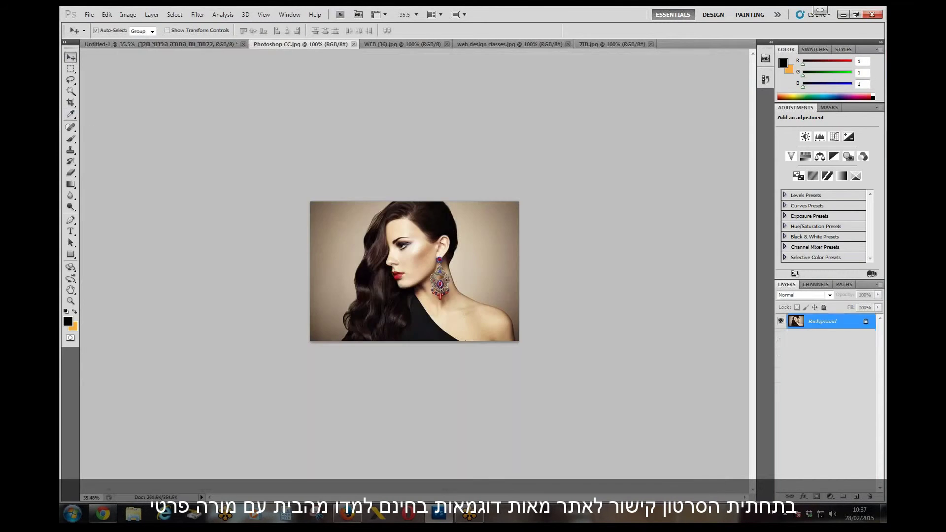
pyautogui.moveTo(144, 50); pyautogui.dragTo(606, 407)
pyautogui.hotkey('ctrl', 't')
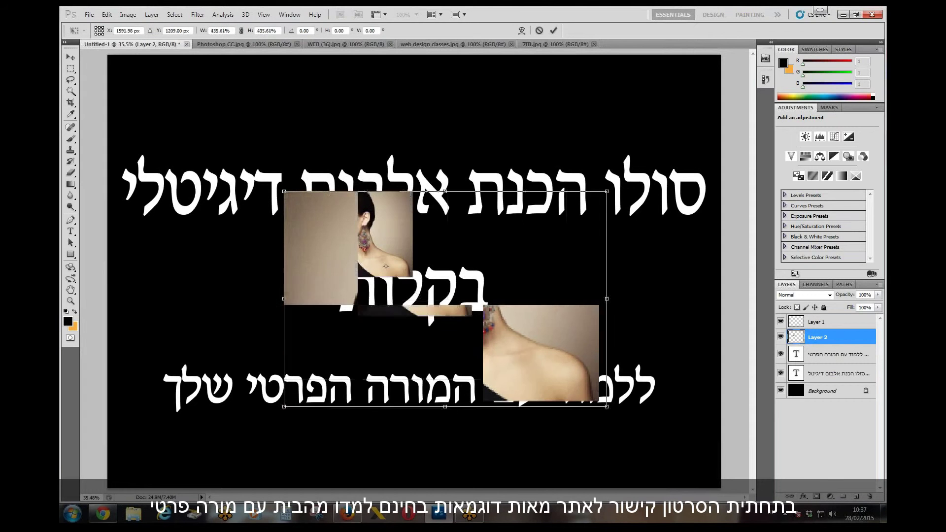
pyautogui.moveTo(282, 192); pyautogui.dragTo(211, 139)
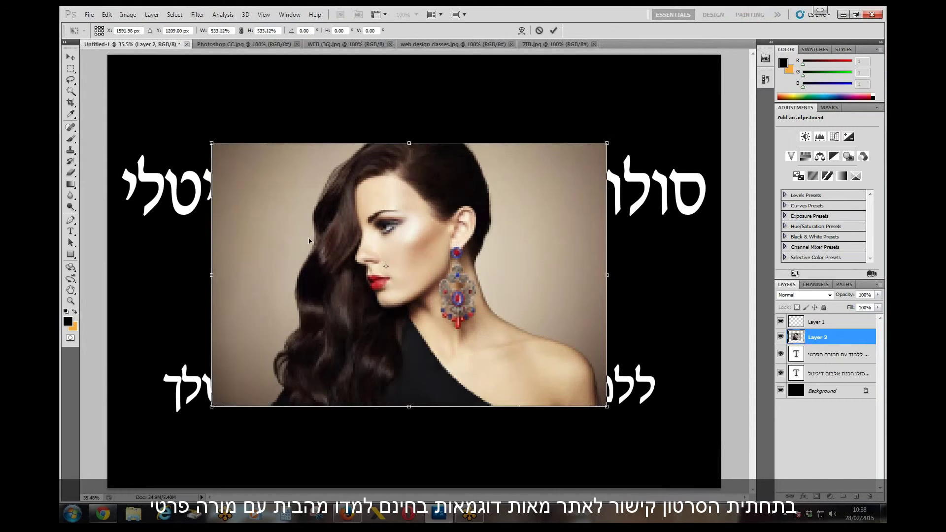
pyautogui.press('Return')
pyautogui.moveTo(427, 292); pyautogui.dragTo(427, 268)
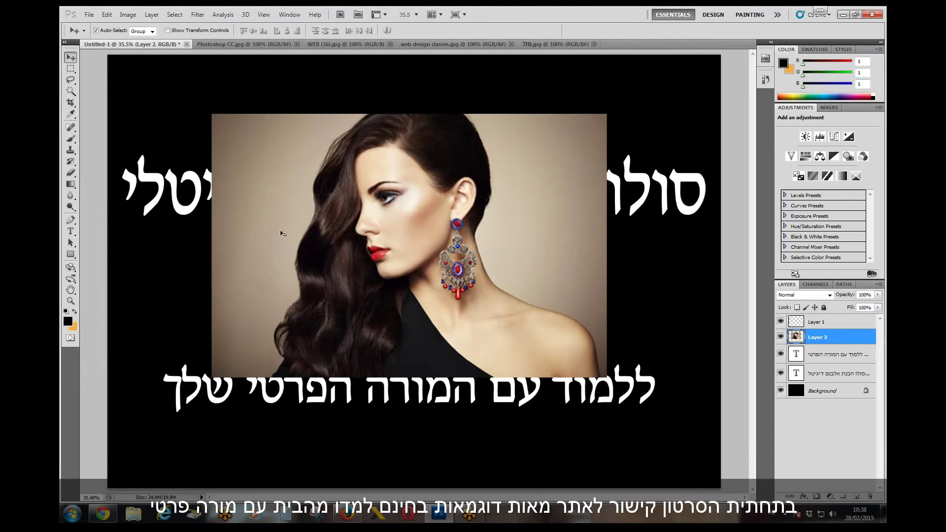
# Select a small square of the woman's dark hair, delete everything else from the photo layer, and deselect.
pyautogui.press('m')
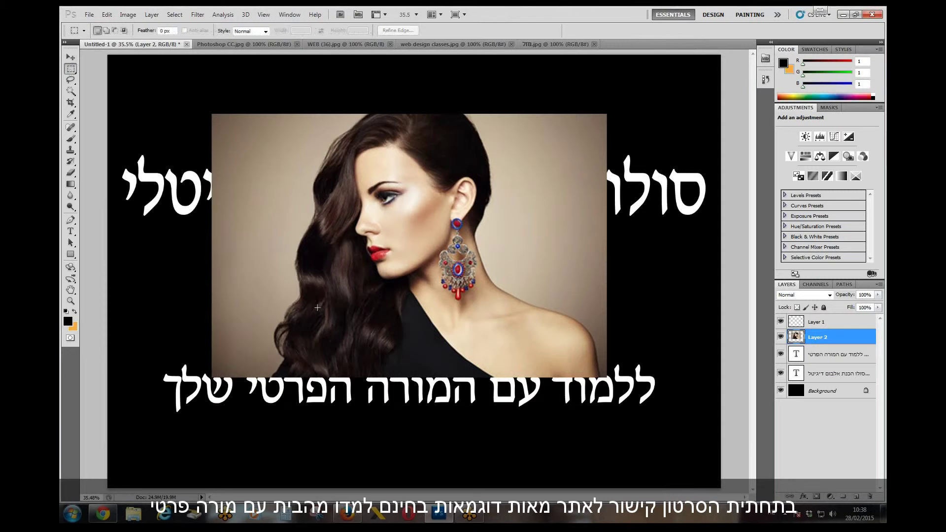
pyautogui.moveTo(333, 323); pyautogui.dragTo(337, 325)
pyautogui.hotkey('ctrl', 'shift', 'i')
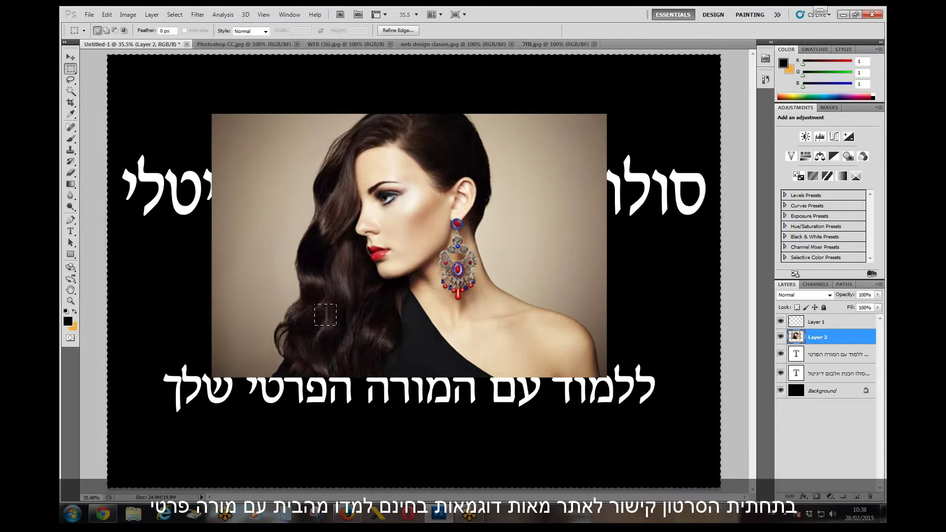
pyautogui.press('Delete')
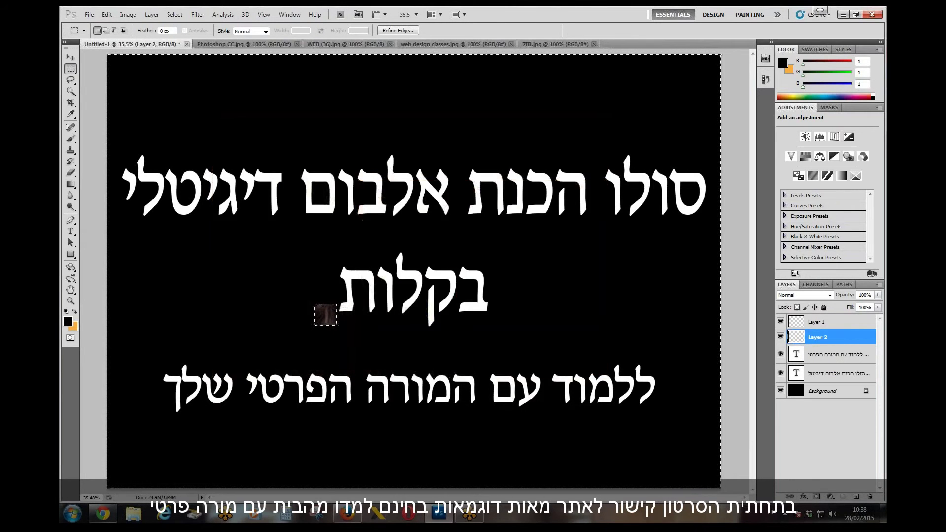
pyautogui.hotkey('ctrl', 'd')
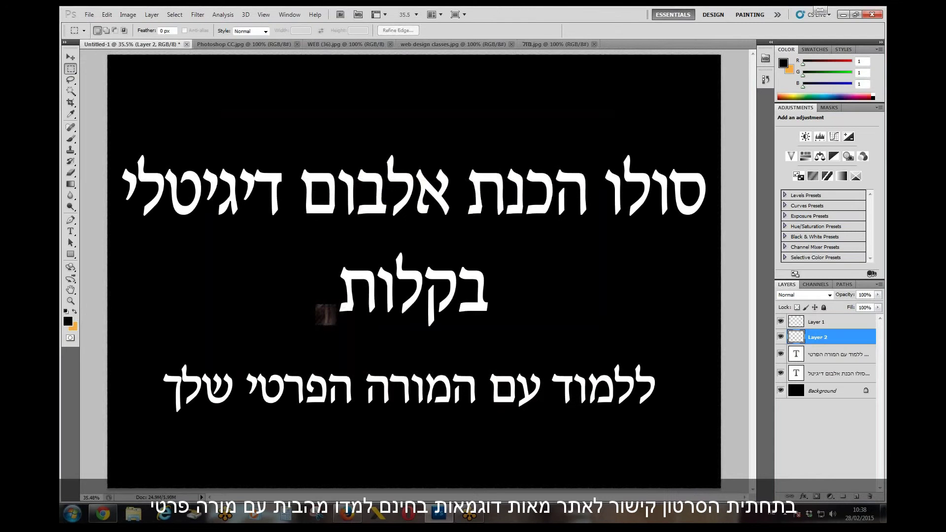
# Stretch the small hair patch to cover the entire canvas and move Layer 2 above Layer 1.
pyautogui.hotkey('ctrl', 't')
pyautogui.moveTo(342, 304); pyautogui.dragTo(723, 52)
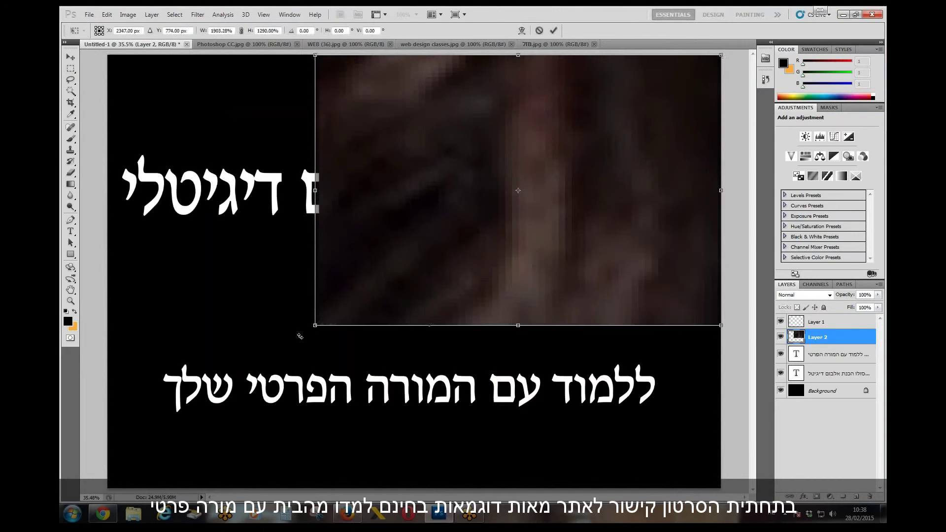
pyautogui.moveTo(314, 325); pyautogui.dragTo(112, 486)
pyautogui.press('Return')
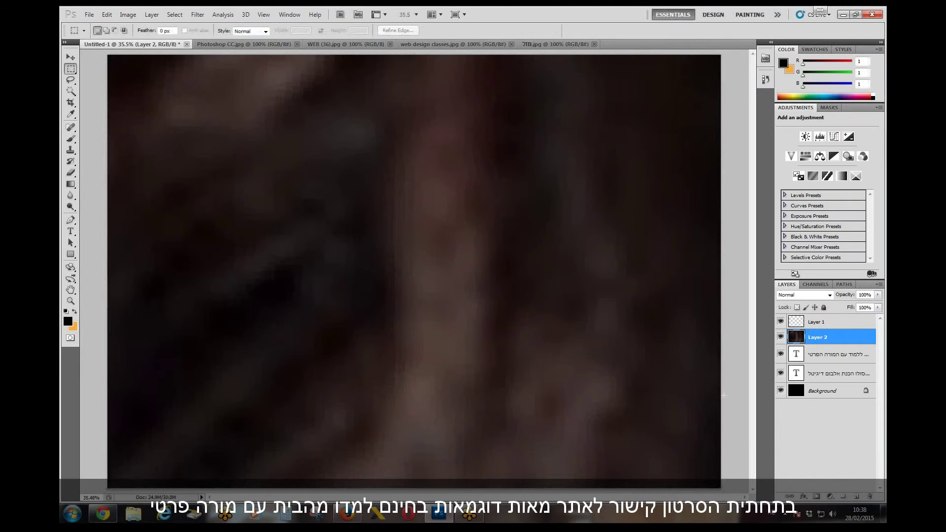
pyautogui.moveTo(827, 331); pyautogui.dragTo(816, 318)
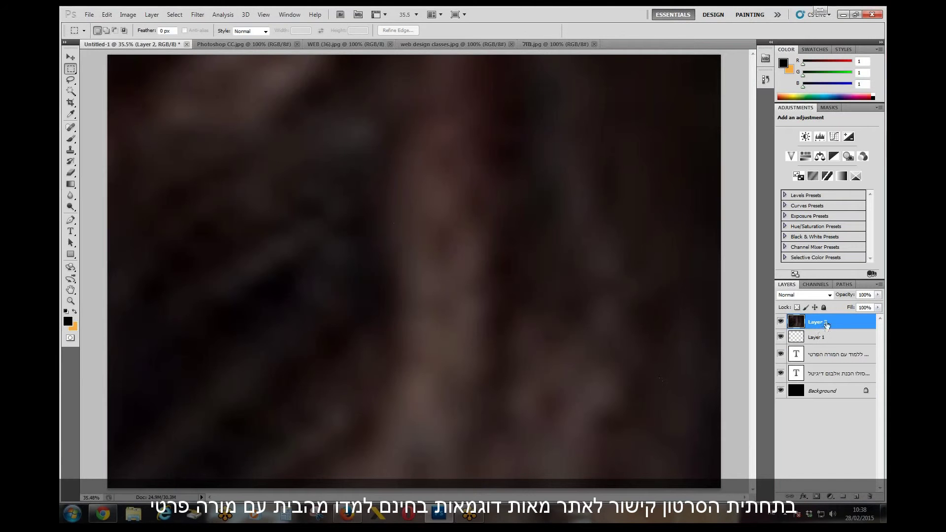
# Duplicate Layer 2, rotate the copy by -24.67°, and stretch it until it covers the whole canvas.
pyautogui.hotkey('ctrl', 'j')
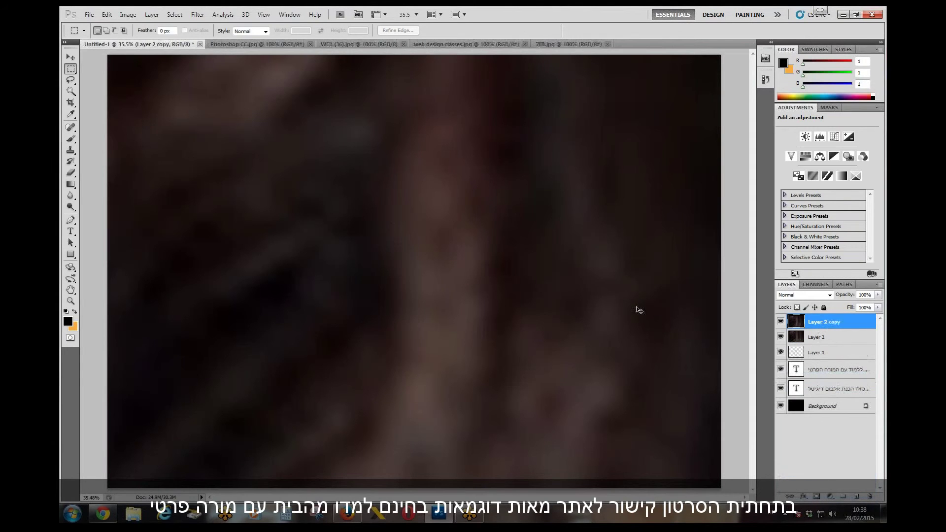
pyautogui.hotkey('ctrl', 't')
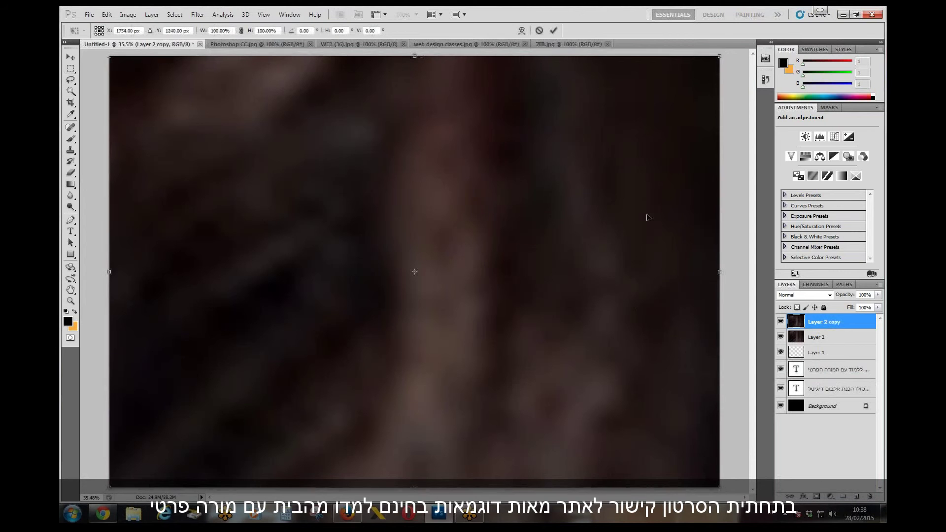
pyautogui.hotkey('ctrl', '-')
pyautogui.hotkey('ctrl', '-')
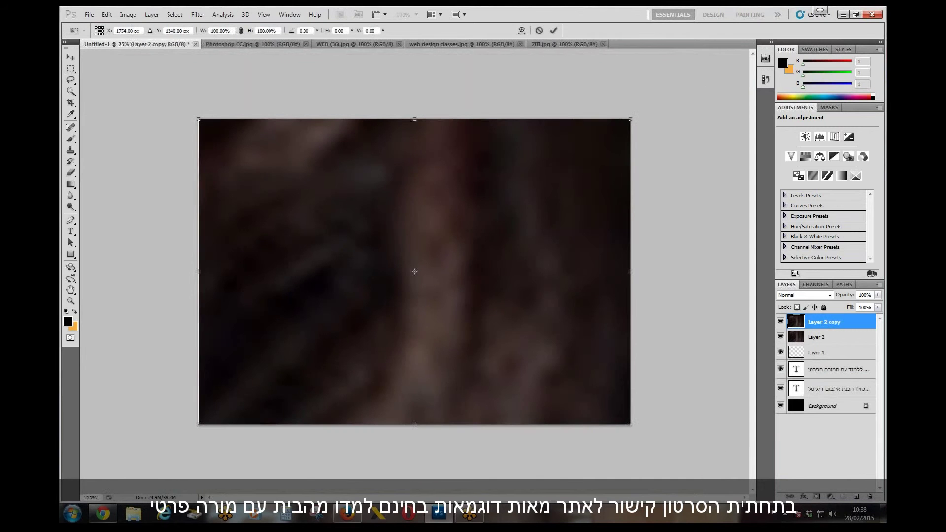
pyautogui.moveTo(661, 65); pyautogui.dragTo(557, 2)
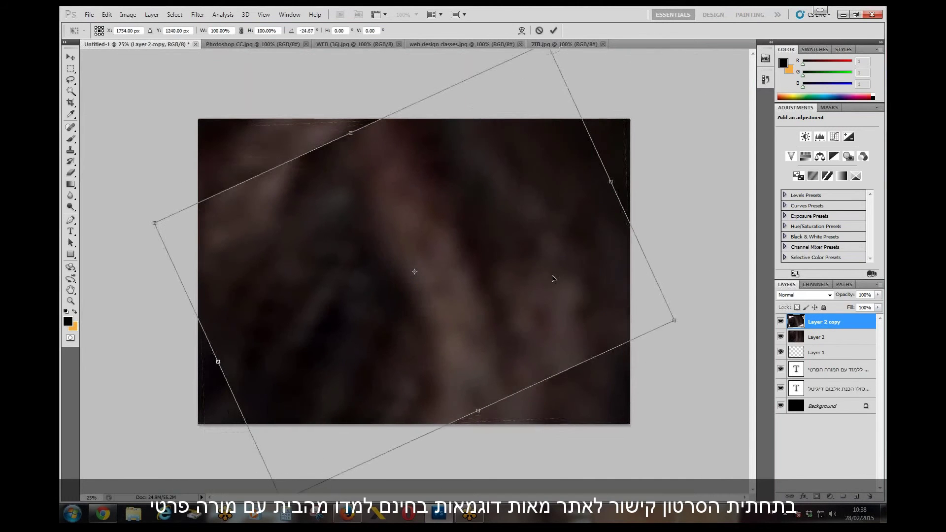
pyautogui.moveTo(478, 397); pyautogui.dragTo(514, 474)
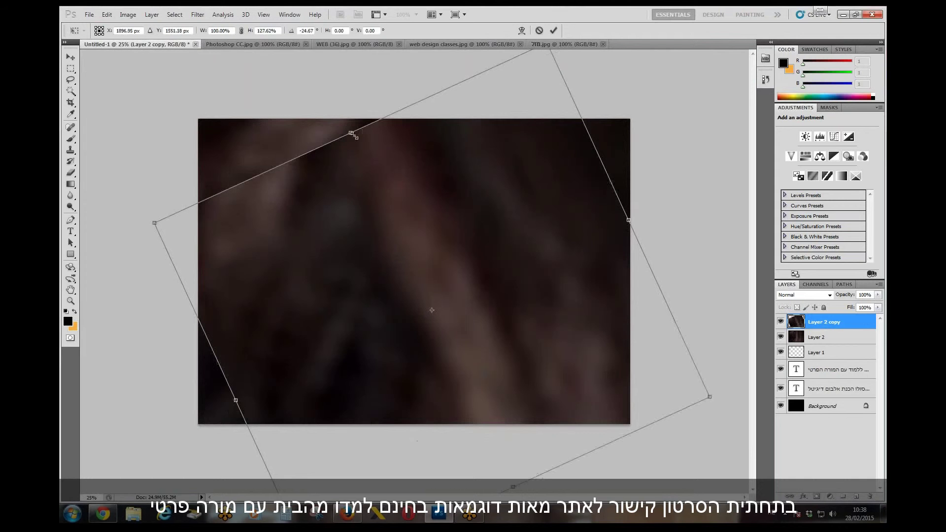
pyautogui.moveTo(352, 134); pyautogui.dragTo(328, 87)
pyautogui.moveTo(222, 377); pyautogui.dragTo(140, 415)
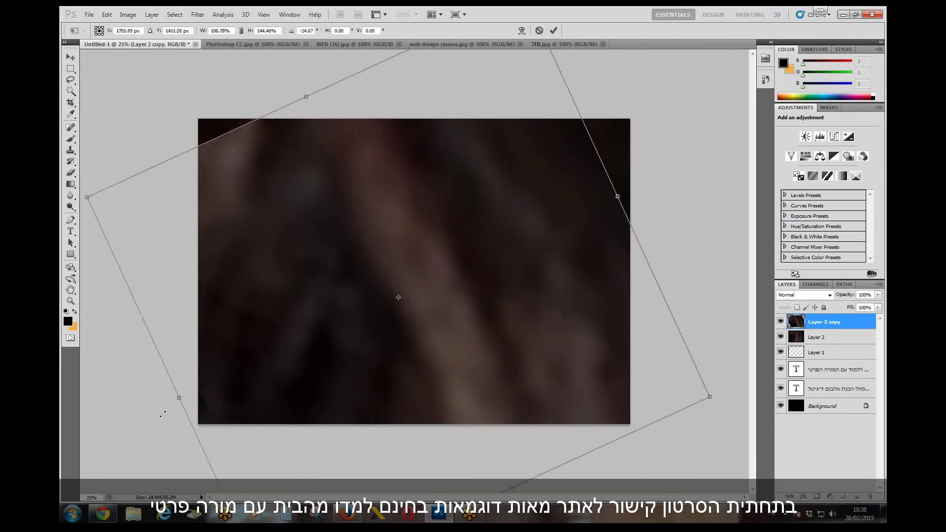
pyautogui.moveTo(618, 194); pyautogui.dragTo(691, 163)
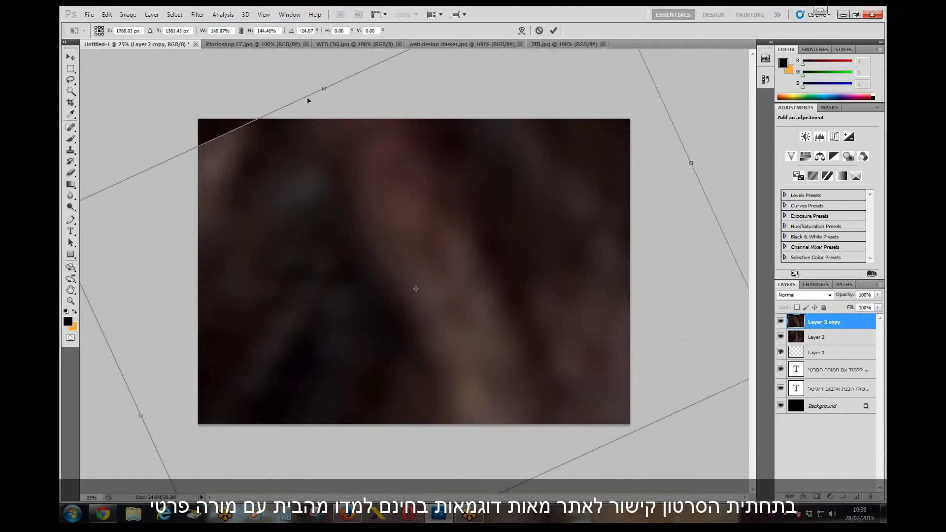
pyautogui.press('Return')
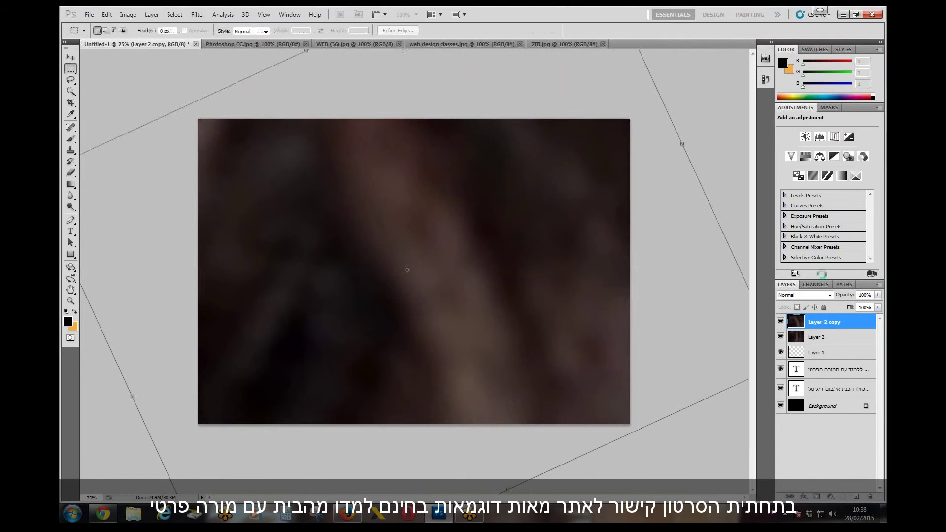
# Set the blend mode of Layer 2 copy to Screen.
pyautogui.click(832, 298)
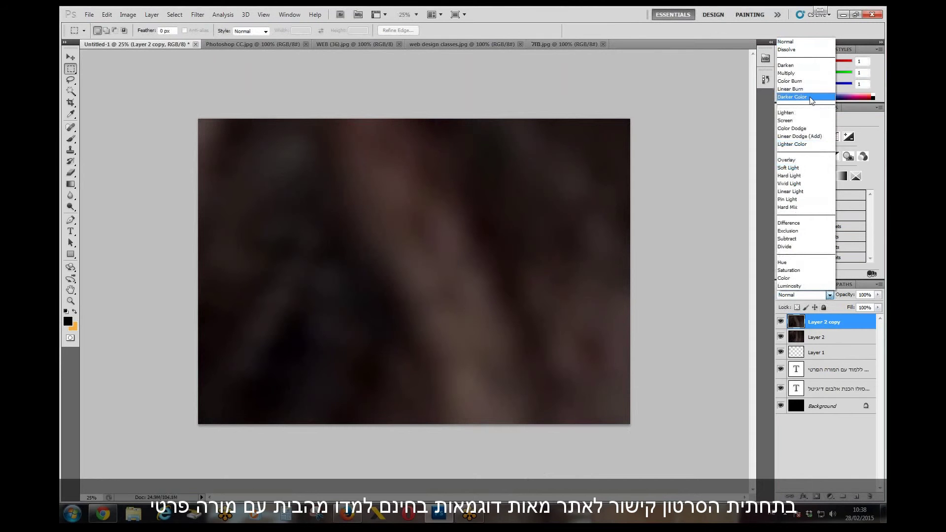
pyautogui.click(801, 121)
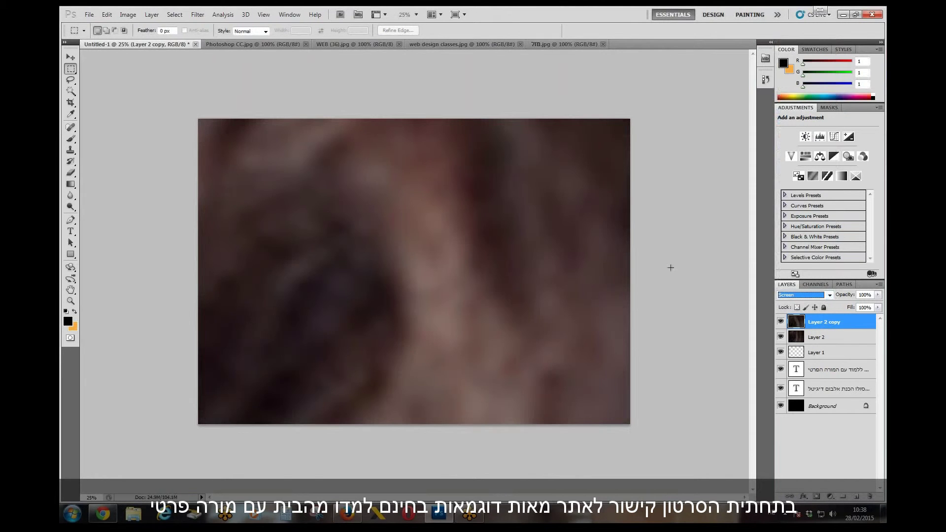
pyautogui.scroll(2, 414, 272)
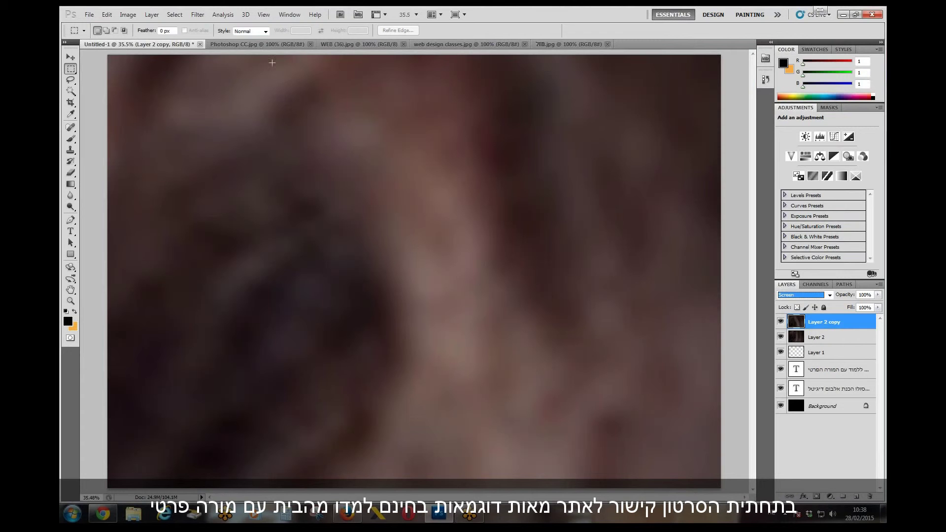
# Bring the Photoshop CC.jpg photo and the portrait of the woman with glasses into Untitled-1 as separate layers.
pyautogui.click(70, 57)
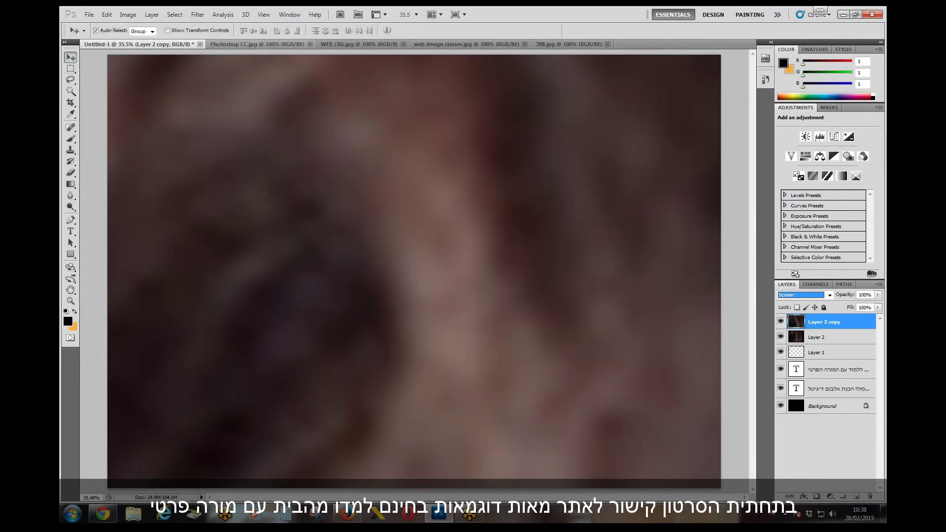
pyautogui.click(267, 44)
pyautogui.moveTo(163, 39); pyautogui.dragTo(297, 201)
pyautogui.click(558, 45)
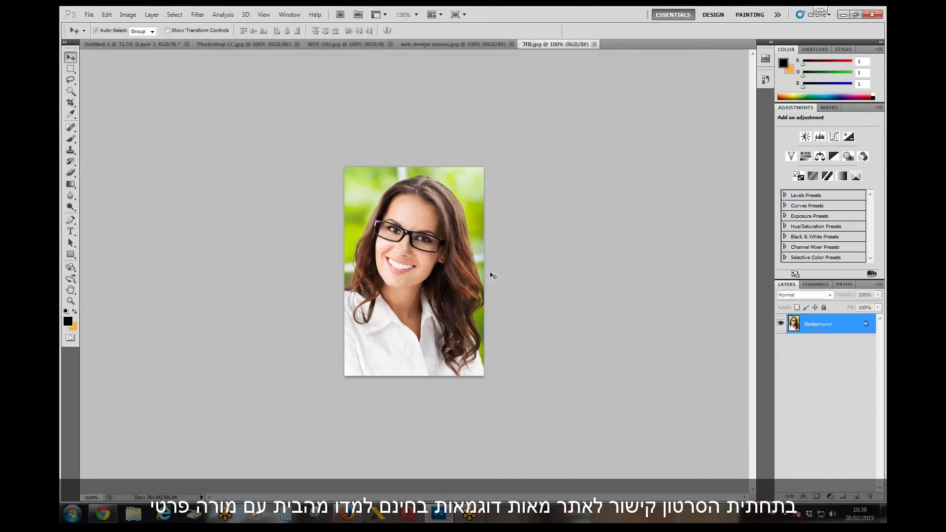
pyautogui.moveTo(149, 46); pyautogui.dragTo(465, 253)
# Enlarge the earring photo on Layer 3 proportionally so it fills the upper-left area of the canvas.
pyautogui.moveTo(312, 218); pyautogui.dragTo(423, 281)
pyautogui.hotkey('ctrl', 't')
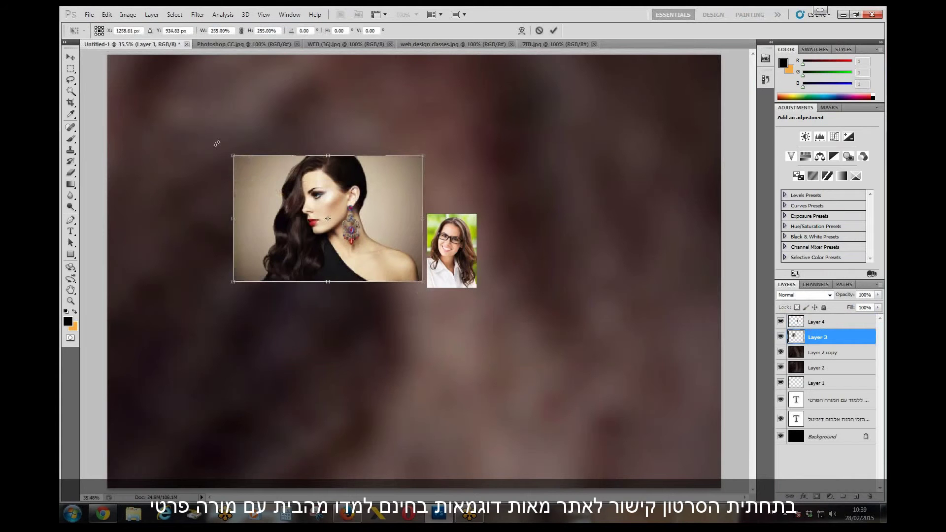
pyautogui.moveTo(234, 154); pyautogui.dragTo(170, 113)
pyautogui.press('Return')
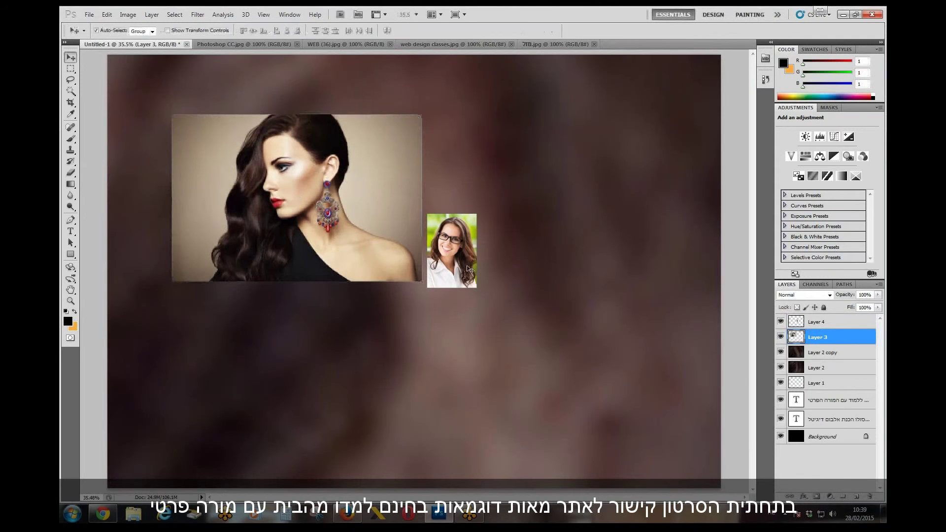
# Place the portrait of the woman with glasses on Layer 4 beside the earring photo and enlarge it proportionally to a greater height.
pyautogui.moveTo(466, 266); pyautogui.dragTo(447, 332)
pyautogui.hotkey('ctrl', 't')
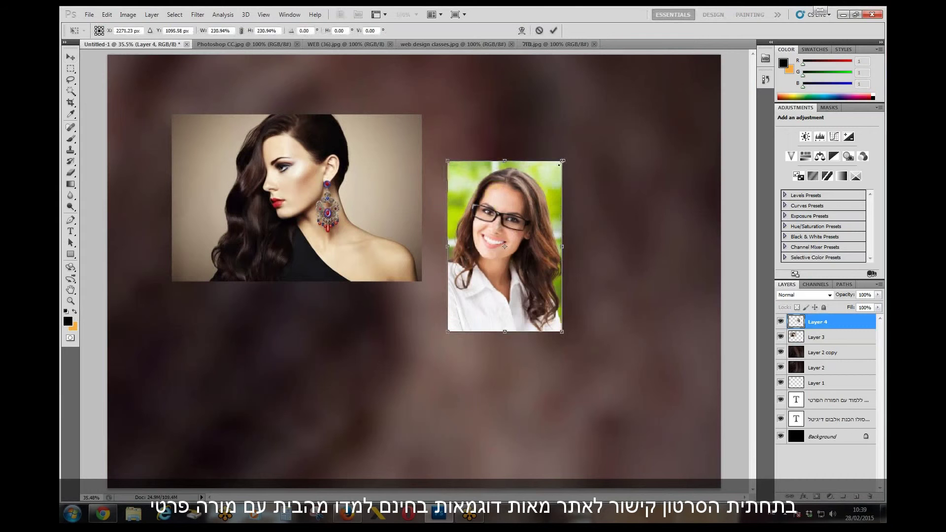
pyautogui.moveTo(563, 159); pyautogui.dragTo(594, 113)
pyautogui.press('Return')
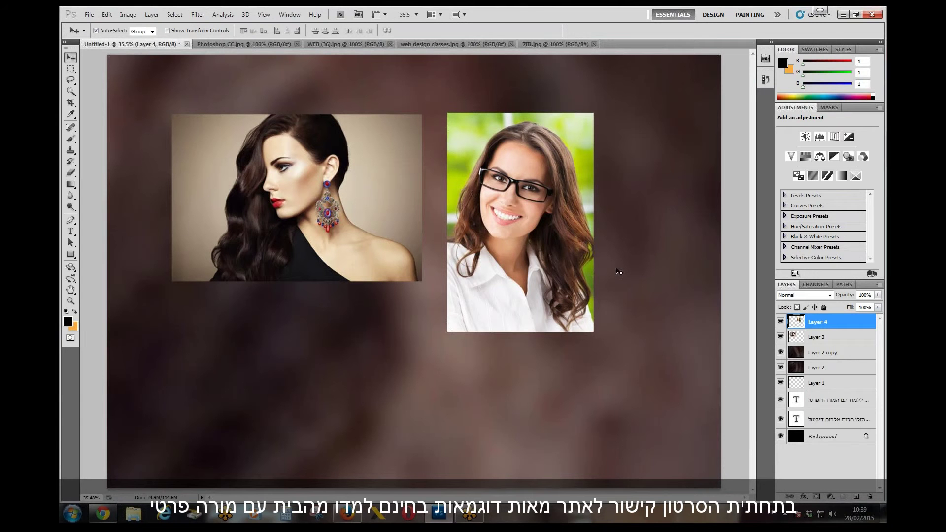
# Duplicate Layer 4 and Layer 3, and arrange the two earring photos one above the other on the canvas's left half.
pyautogui.hotkey('ctrl', 'j')
pyautogui.click(832, 355)
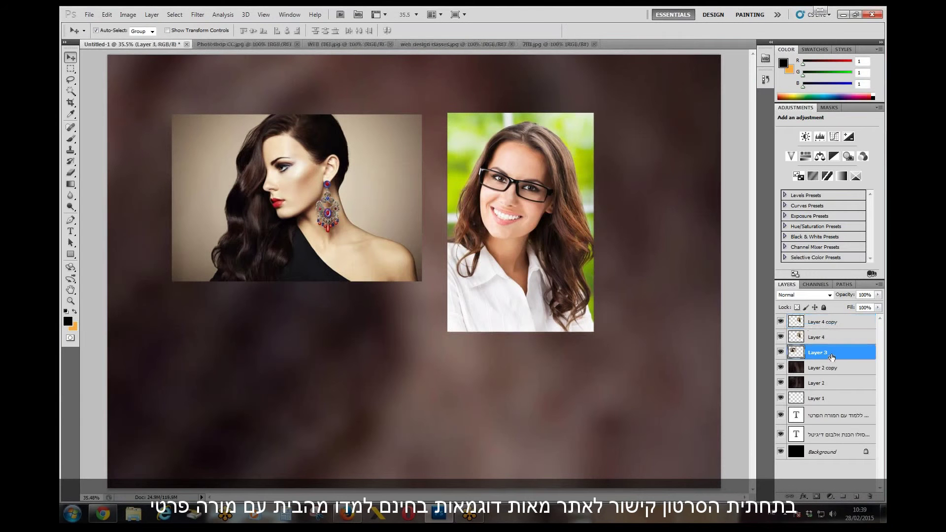
pyautogui.hotkey('ctrl', 'j')
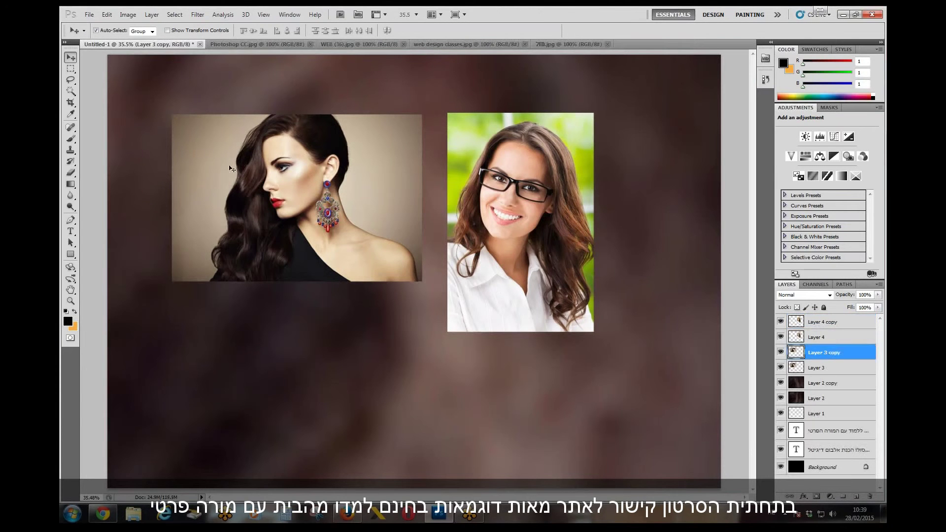
pyautogui.moveTo(232, 169); pyautogui.dragTo(243, 345)
pyautogui.moveTo(250, 199); pyautogui.dragTo(244, 169)
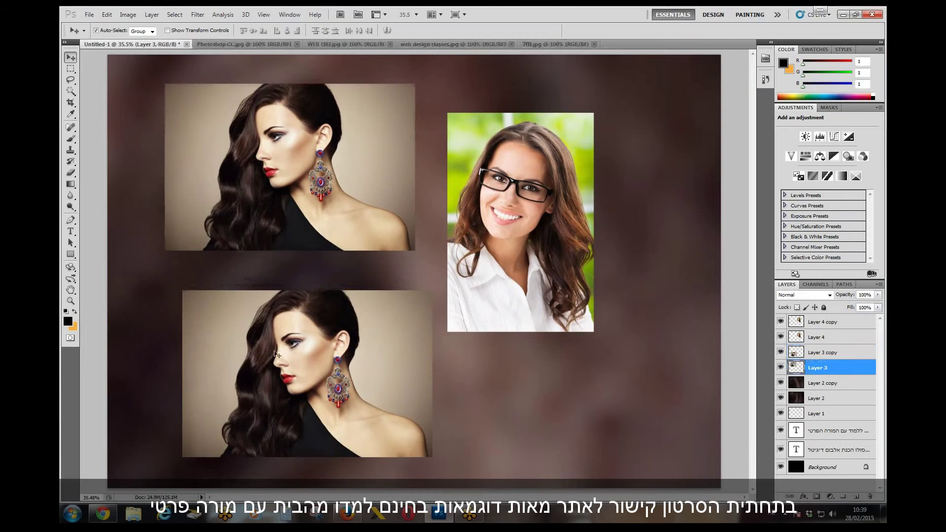
pyautogui.moveTo(277, 355); pyautogui.dragTo(248, 352)
# Set the stroke colour to white, try a centred 89 px stroke on the lower earring photo, and undo the stroke.
pyautogui.click(107, 15)
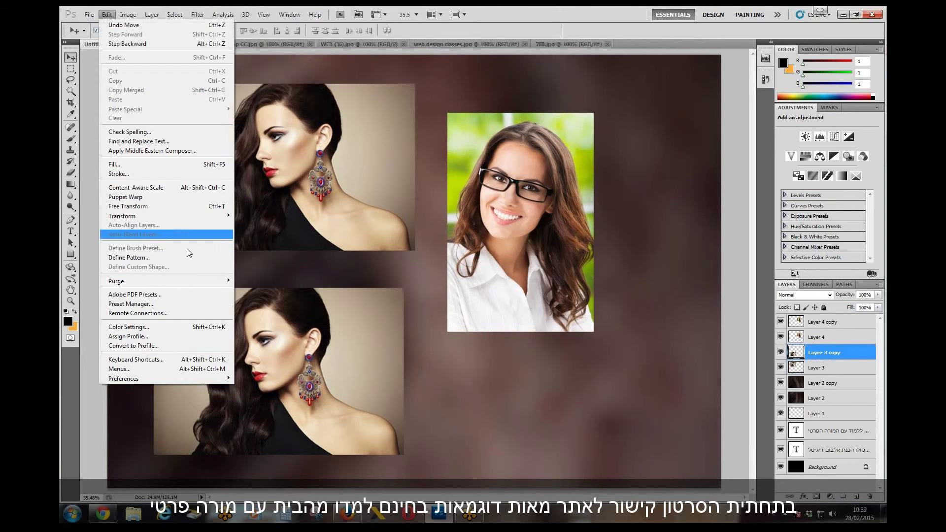
pyautogui.click(119, 173)
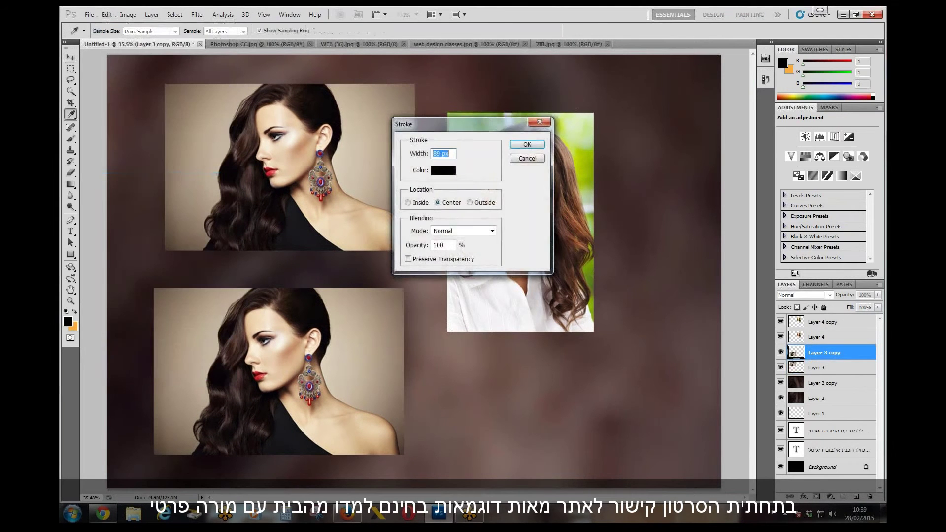
pyautogui.click(447, 171)
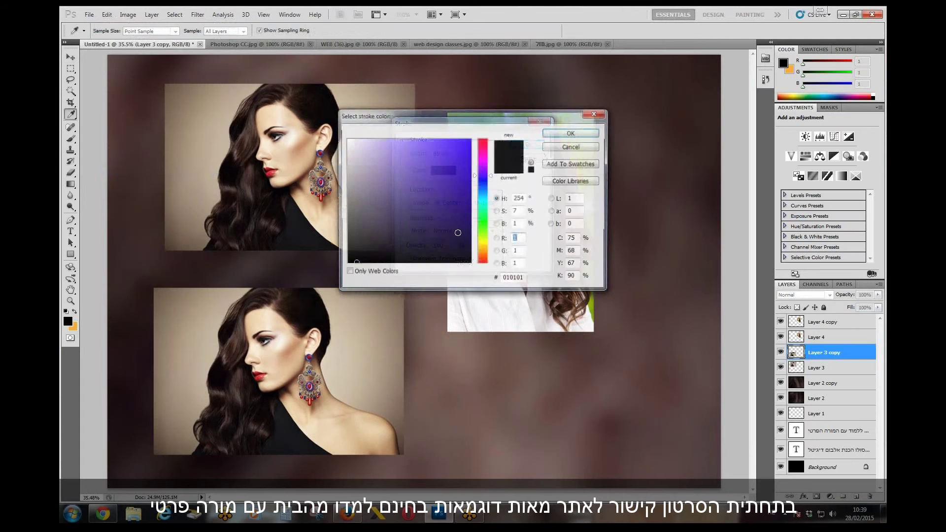
pyautogui.click(347, 140)
pyautogui.click(564, 133)
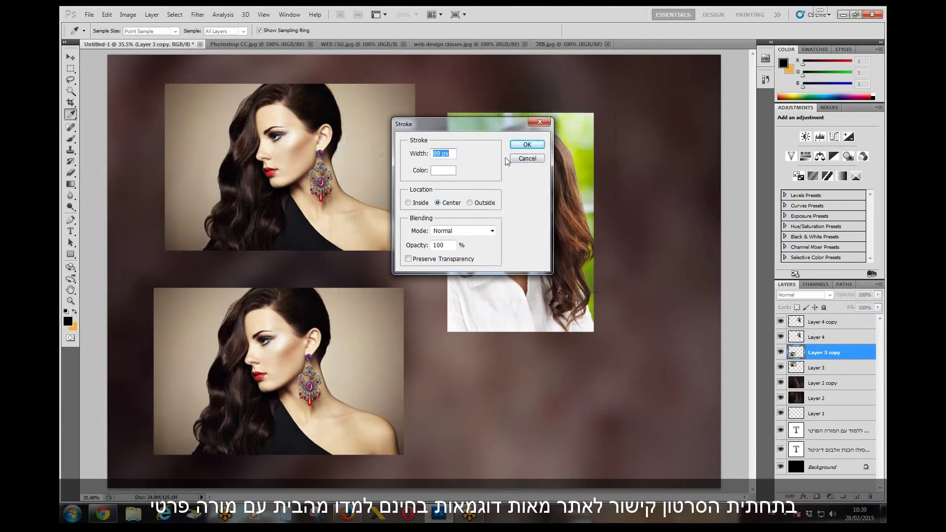
pyautogui.press('Return')
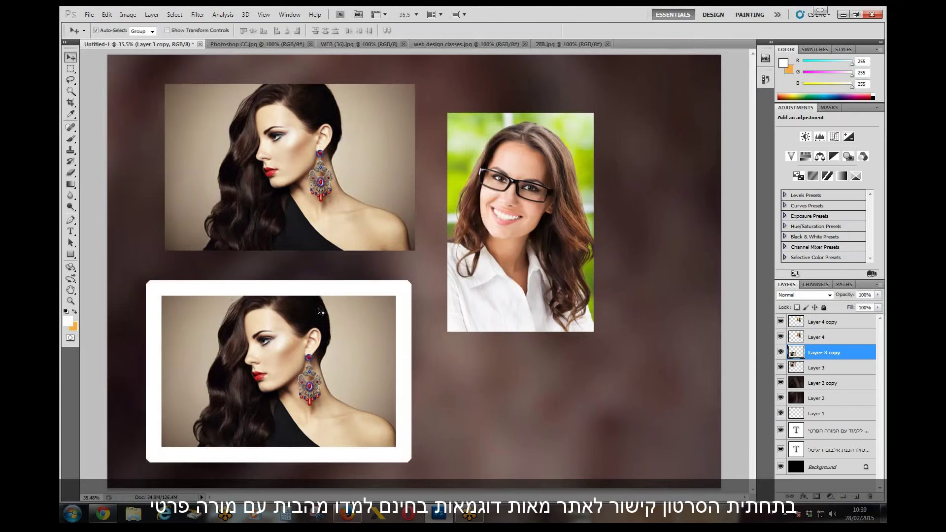
pyautogui.hotkey('ctrl', 'z')
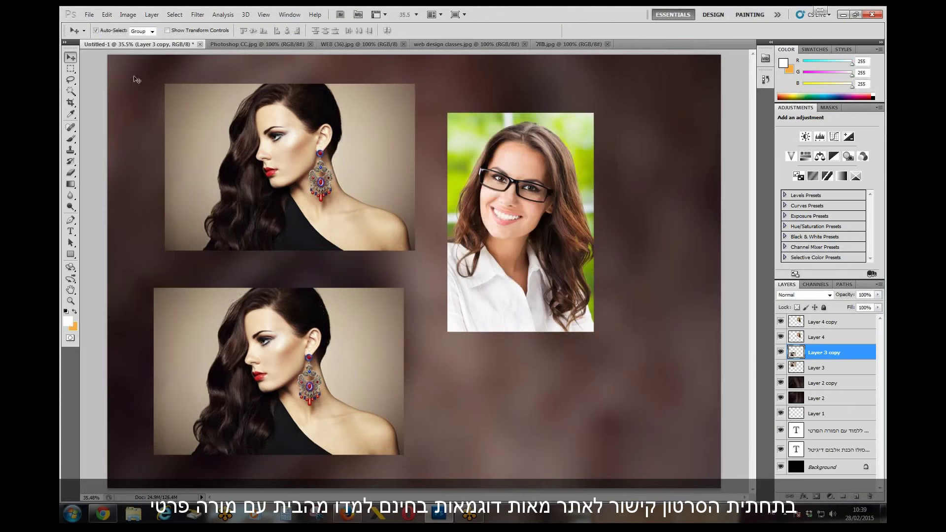
# Apply a white 35 px centred stroke to the lower earring photo on Layer 3 copy.
pyautogui.click(107, 15)
pyautogui.click(118, 174)
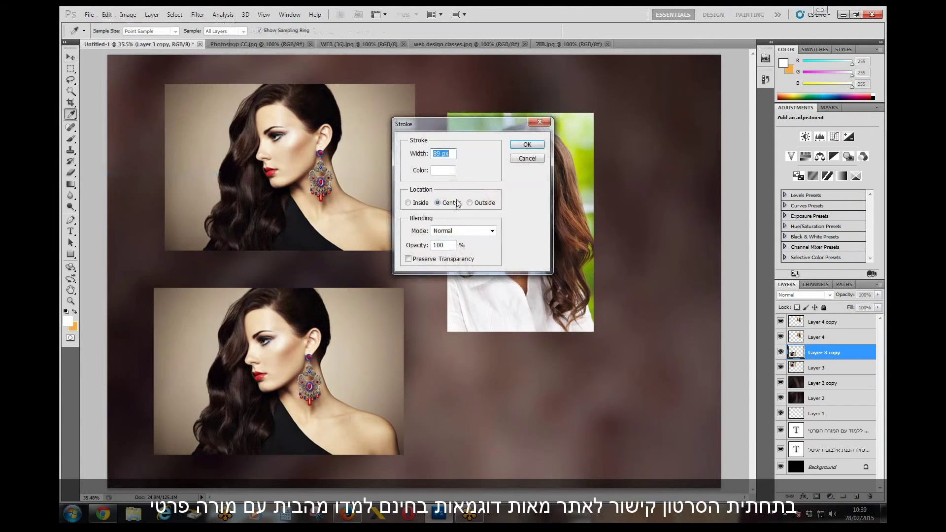
pyautogui.press('Return')
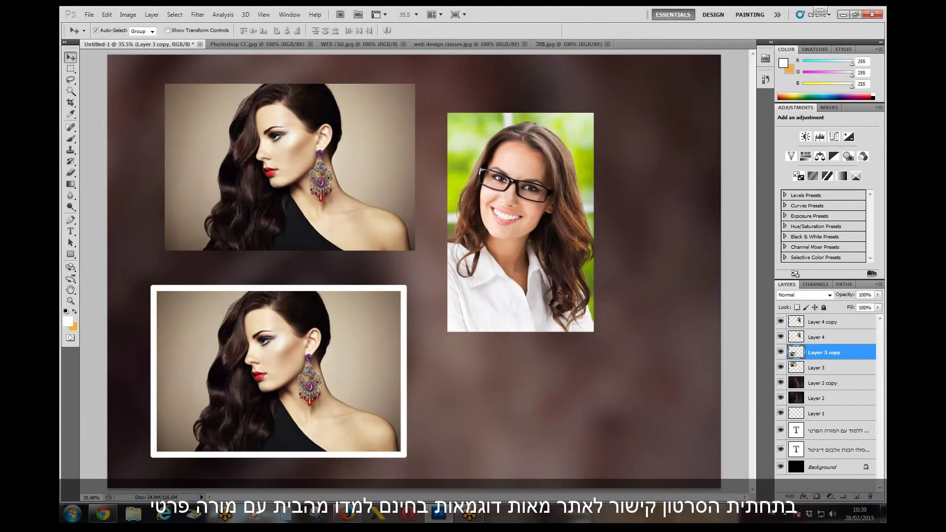
# Load the framed photo's outline as a selection, add a new layer, and feather the selection by 25 pixels.
pyautogui.keyDown('ctrl'); pyautogui.click(796, 352); pyautogui.keyUp('ctrl')
pyautogui.click(855, 495)
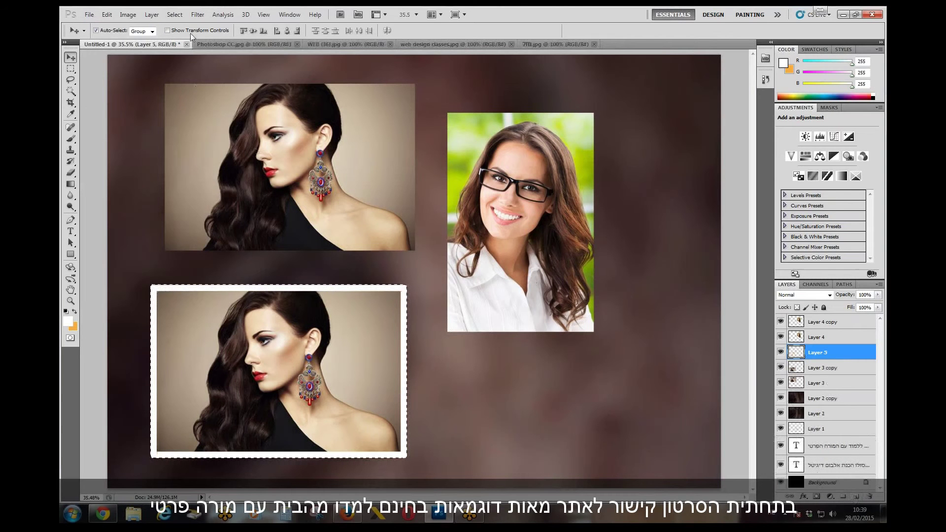
pyautogui.click(175, 14)
pyautogui.moveTo(214, 125)
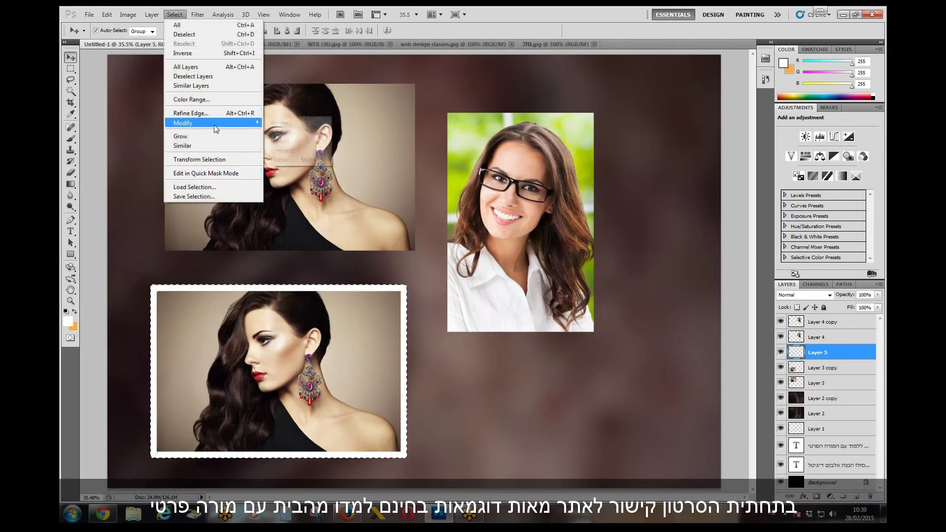
pyautogui.click(284, 160)
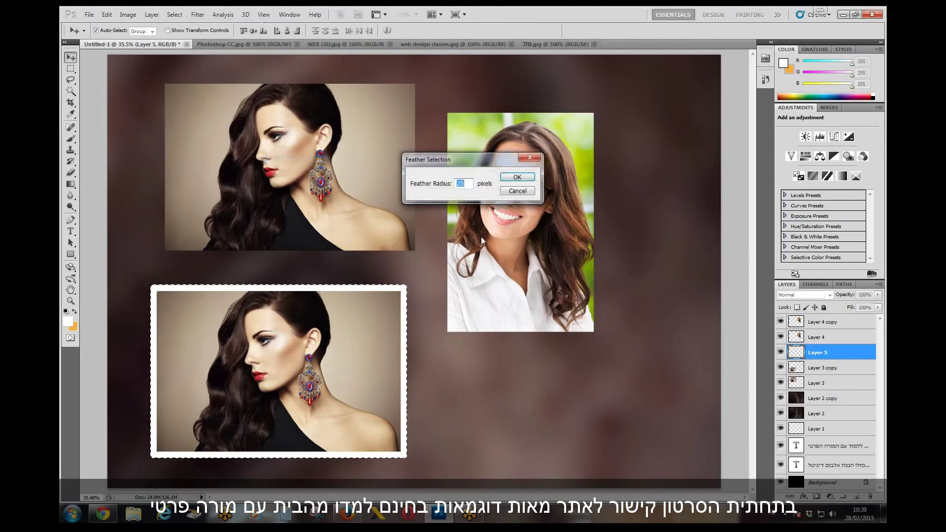
pyautogui.press('Return')
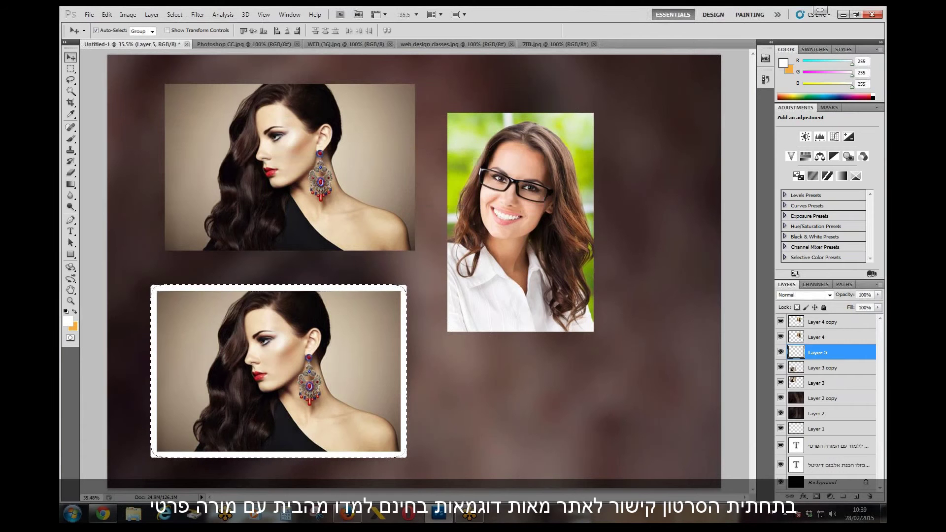
# Fill the feathered selection on Layer 5 with white and move that layer below Layer 3 as a glow behind the frame.
pyautogui.hotkey('shift', 'F5')
pyautogui.press('Return')
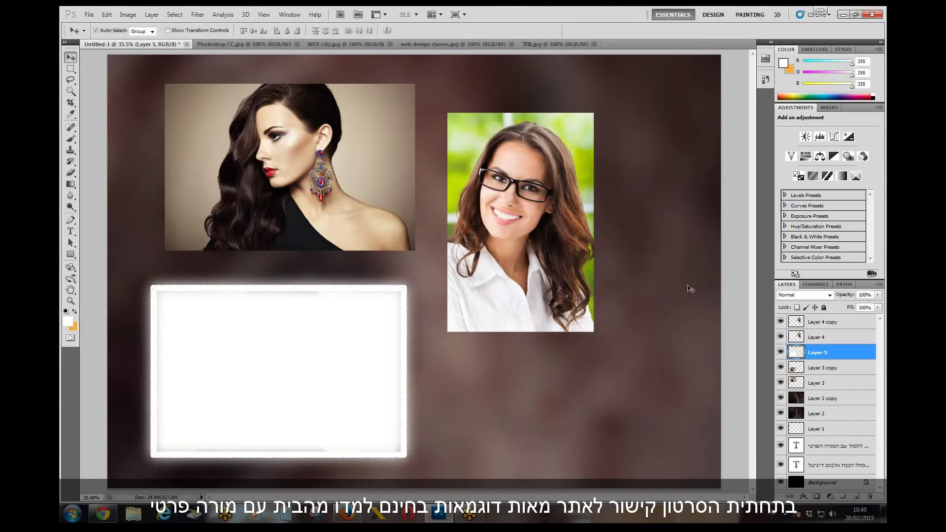
pyautogui.moveTo(833, 356); pyautogui.dragTo(831, 390)
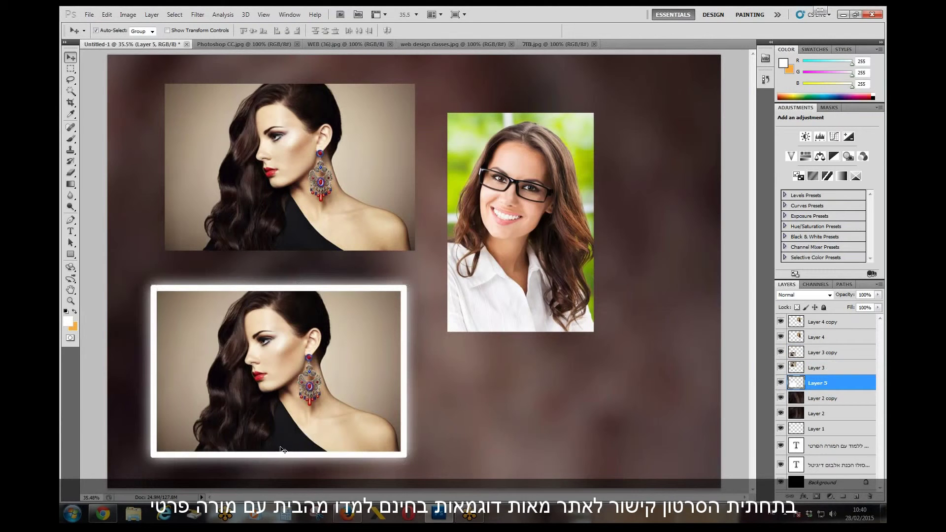
# Arrange the two glasses portraits on the right half, Layer 4 at the upper right and Layer 4 copy lower beside the framed photo.
pyautogui.moveTo(492, 224); pyautogui.dragTo(485, 324)
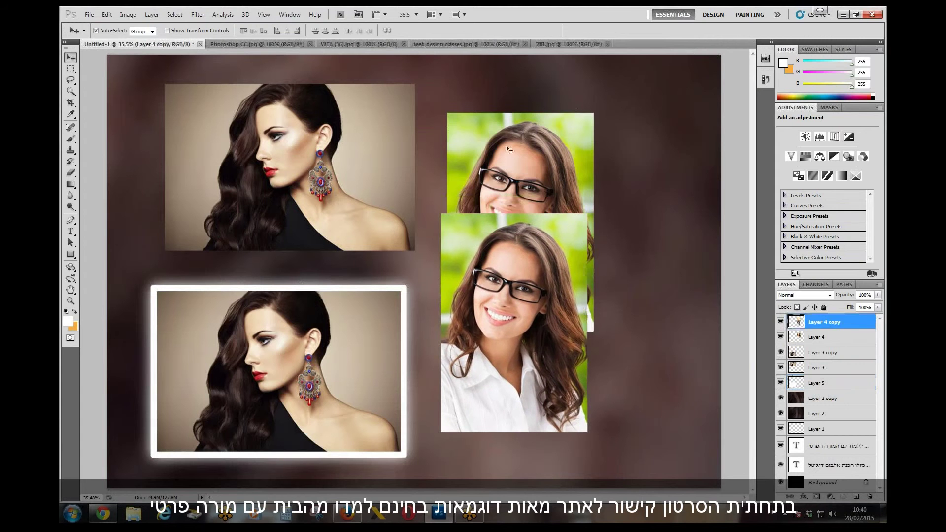
pyautogui.moveTo(510, 151); pyautogui.dragTo(602, 143)
pyautogui.click(514, 301)
pyautogui.moveTo(514, 301); pyautogui.dragTo(525, 301)
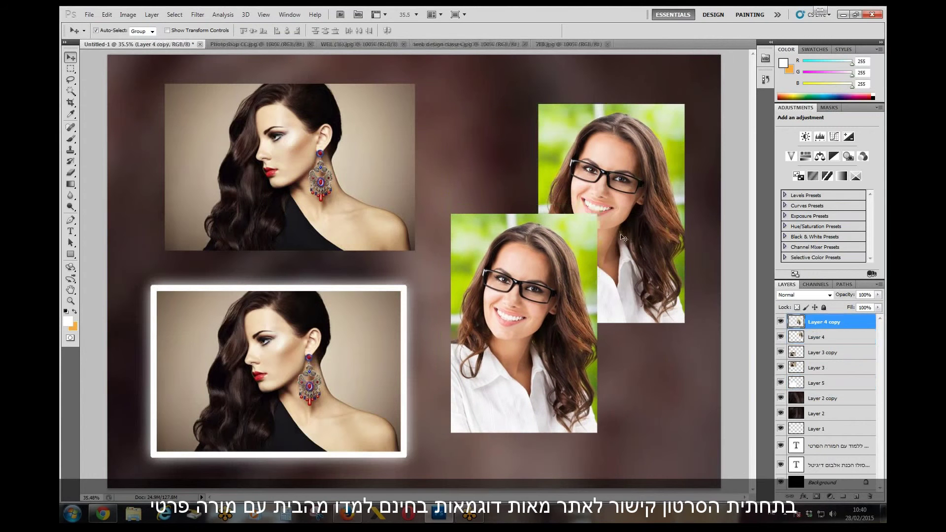
pyautogui.moveTo(604, 284); pyautogui.dragTo(615, 277)
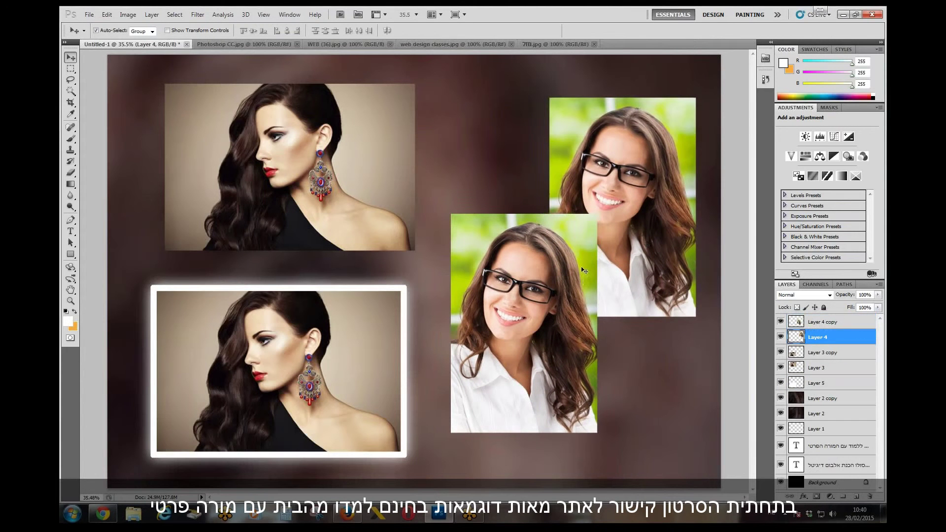
pyautogui.moveTo(550, 271); pyautogui.dragTo(536, 290)
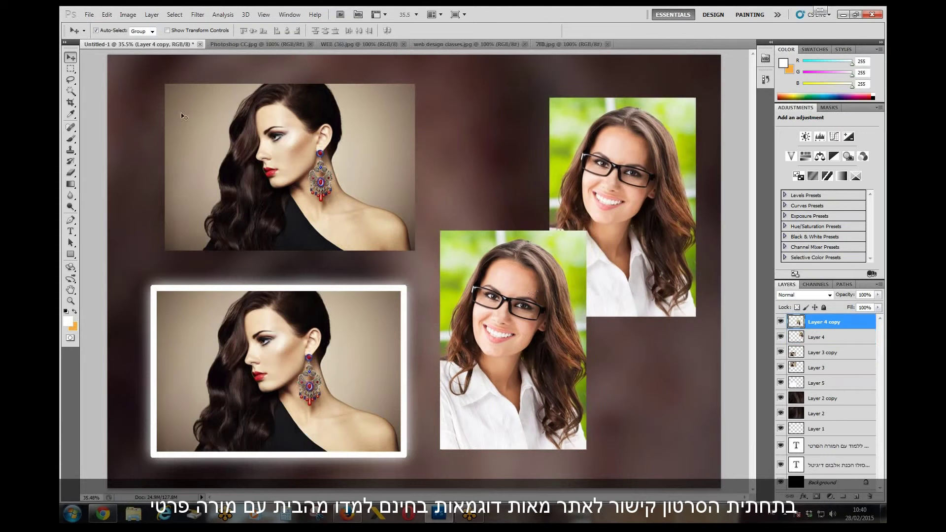
# Make a rectangular marquee selection slightly inside the edges of the lower glasses portrait and feather it.
pyautogui.moveTo(68, 69); pyautogui.dragTo(105, 69)
pyautogui.moveTo(536, 367); pyautogui.dragTo(569, 429)
pyautogui.hotkey('shift', 'F6')
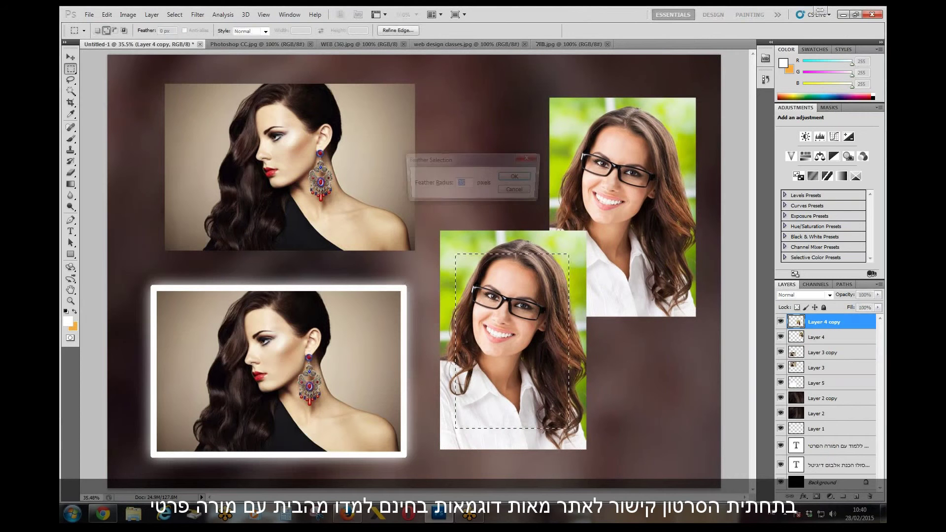
pyautogui.press('Return')
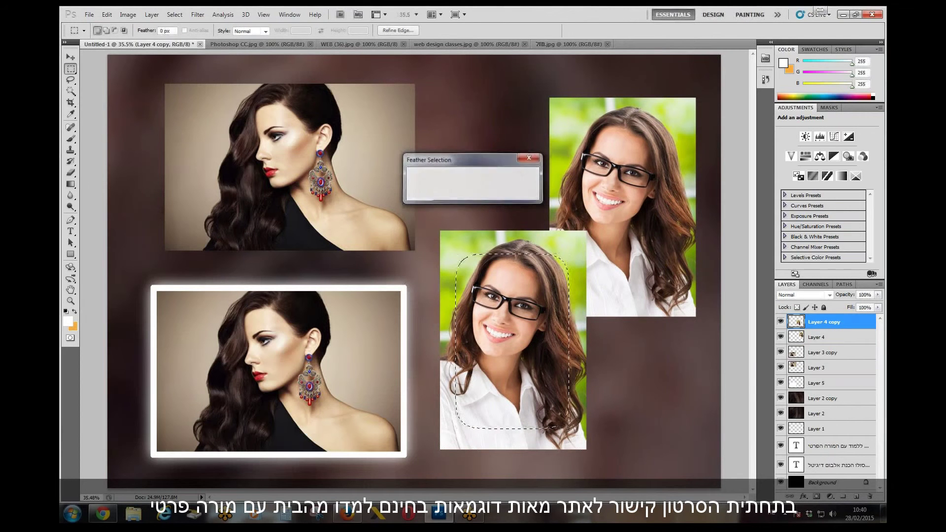
# Invert the selection, delete the outer area of Layer 4 copy three times to fade its edges, and deselect.
pyautogui.hotkey('ctrl', 'shift', 'i')
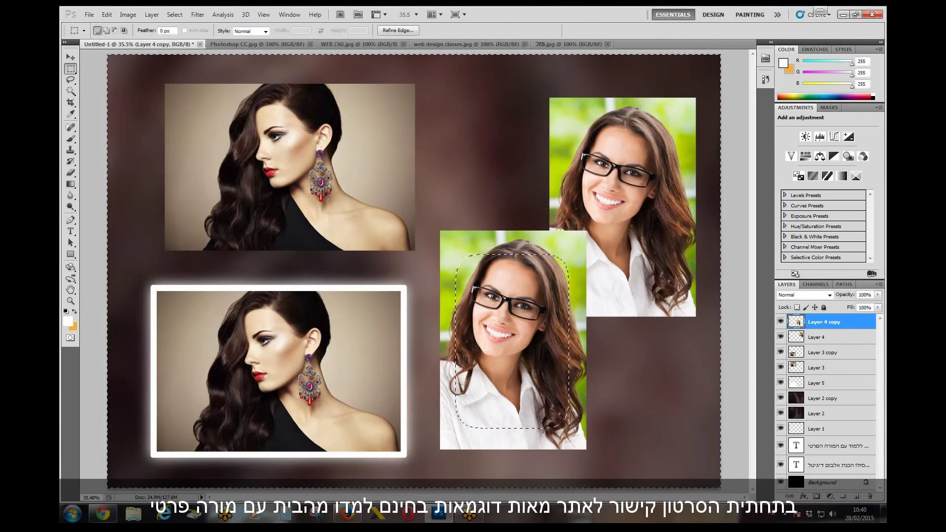
pyautogui.press('Delete')
pyautogui.press('Delete')
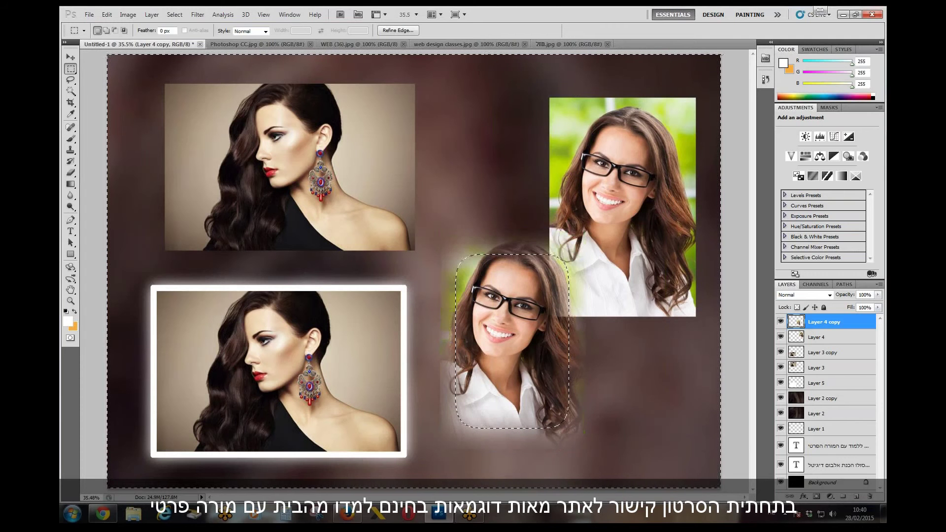
pyautogui.press('Delete')
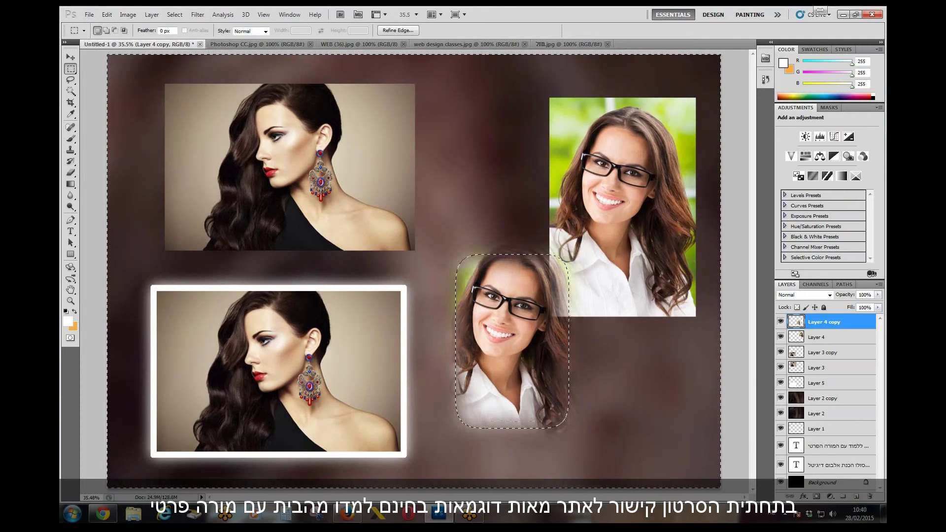
pyautogui.hotkey('ctrl', 'd')
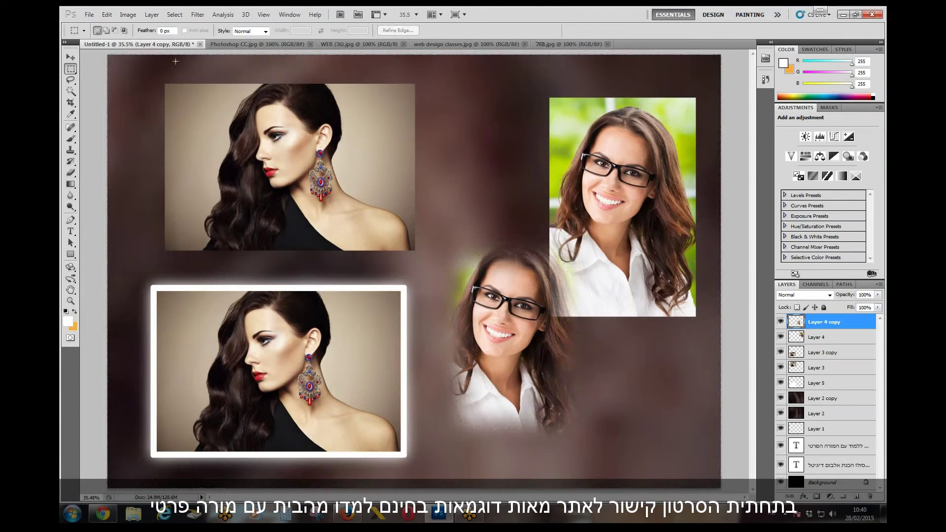
# Move the faded portrait down beside the framed photo and shift the full glasses portrait slightly up in the upper-right area.
pyautogui.click(70, 57)
pyautogui.moveTo(499, 320); pyautogui.dragTo(482, 350)
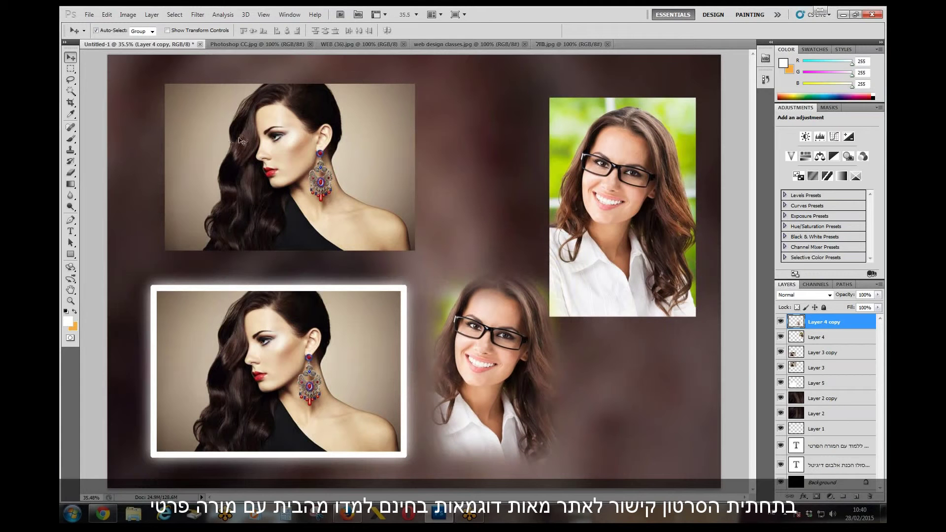
pyautogui.moveTo(485, 350); pyautogui.dragTo(502, 390)
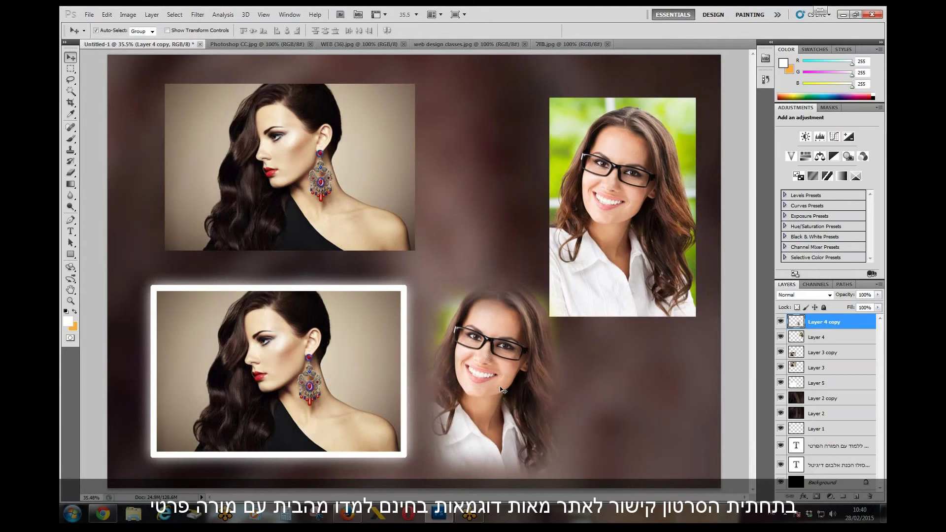
pyautogui.moveTo(589, 279); pyautogui.dragTo(592, 265)
pyautogui.moveTo(497, 360); pyautogui.dragTo(490, 360)
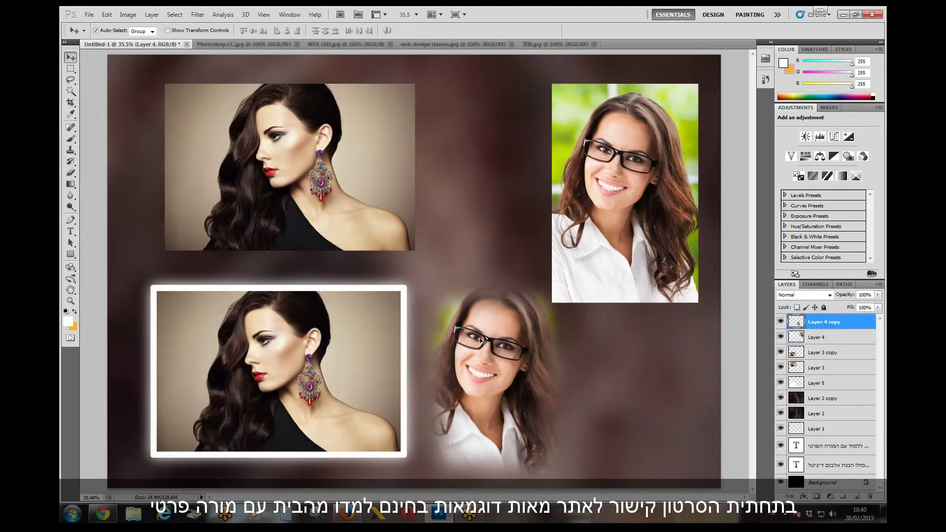
# Try a near-black centered stroke around the faded glasses portrait, and undo the stroke.
pyautogui.click(107, 14)
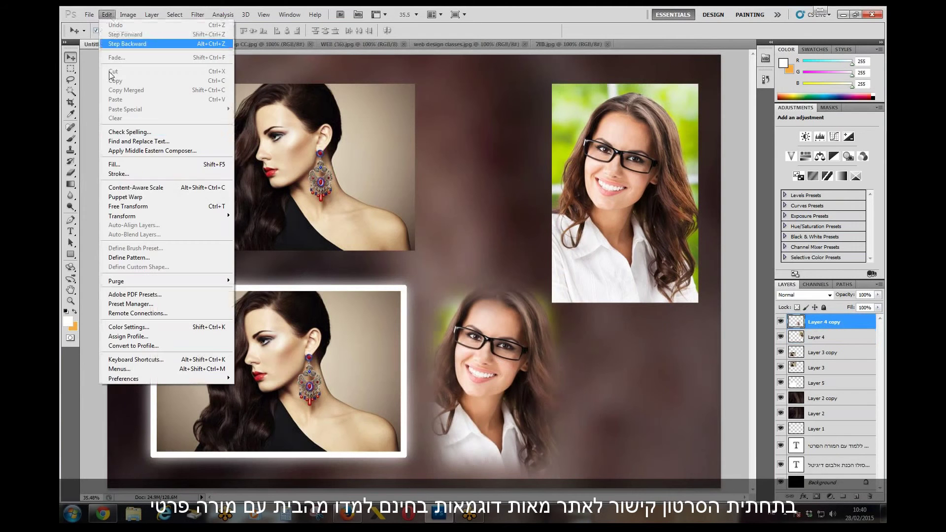
pyautogui.click(119, 173)
pyautogui.click(443, 170)
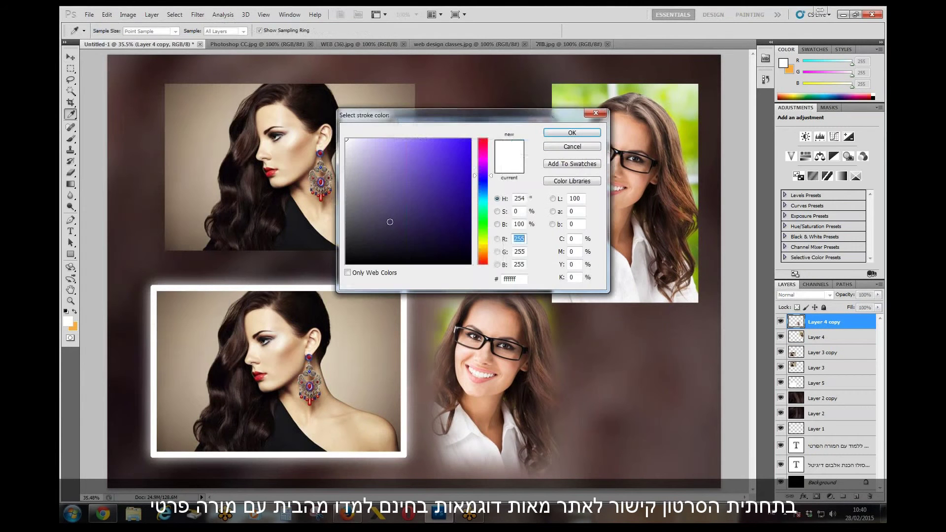
pyautogui.click(355, 235)
pyautogui.click(584, 133)
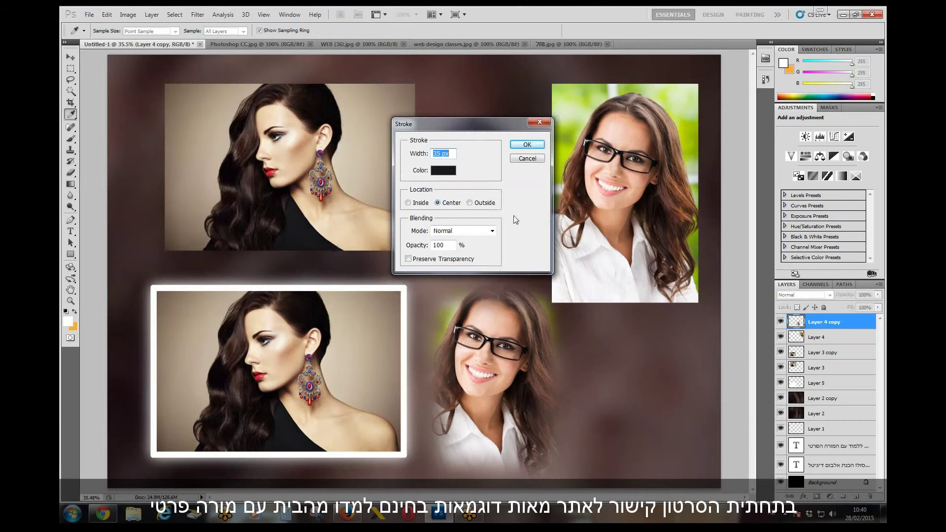
pyautogui.click(523, 145)
pyautogui.press('v')
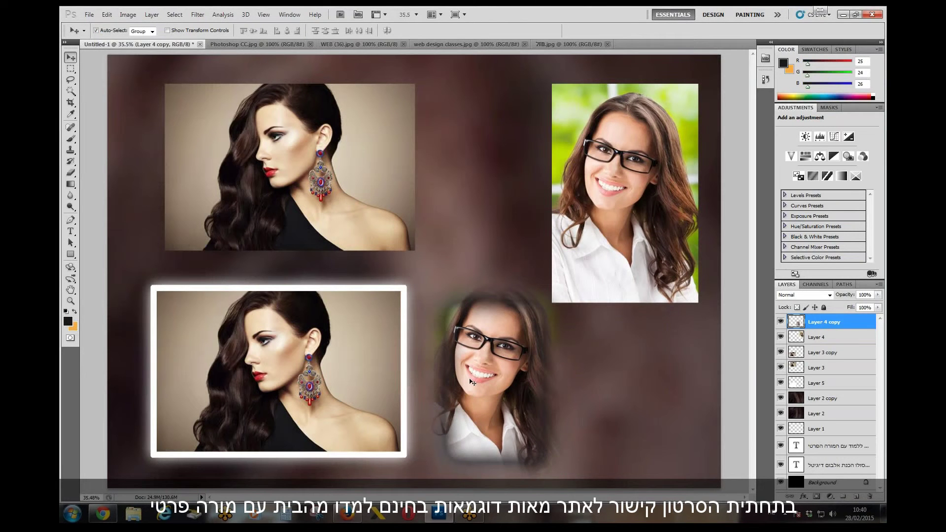
pyautogui.hotkey('ctrl', 'z')
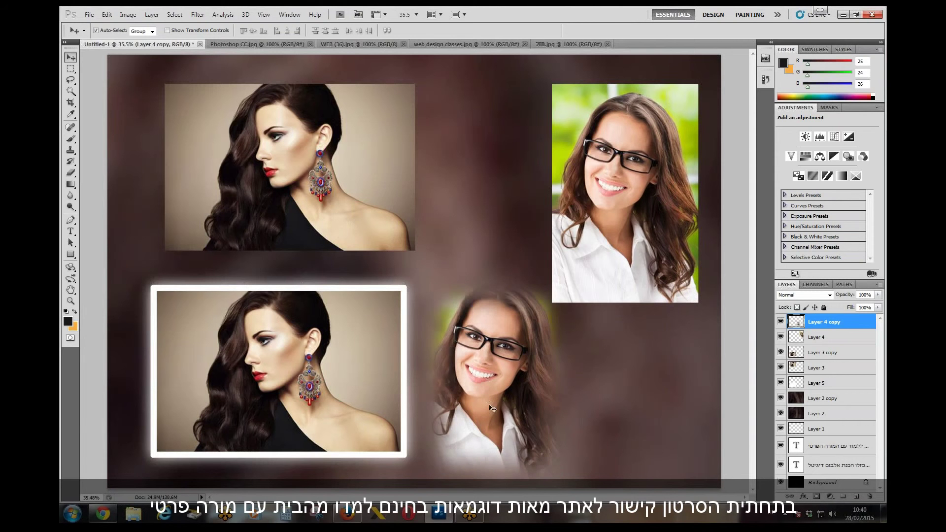
# Move the faded glasses portrait over the upper-left earring portrait and scale it down slightly.
pyautogui.moveTo(492, 409); pyautogui.dragTo(215, 196)
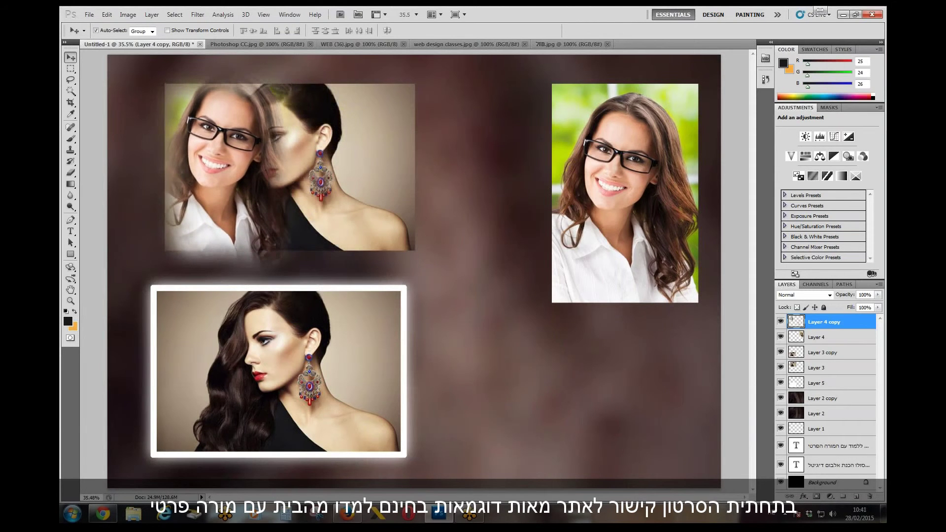
pyautogui.hotkey('ctrl', 't')
pyautogui.moveTo(301, 280); pyautogui.dragTo(280, 257)
pyautogui.press('Return')
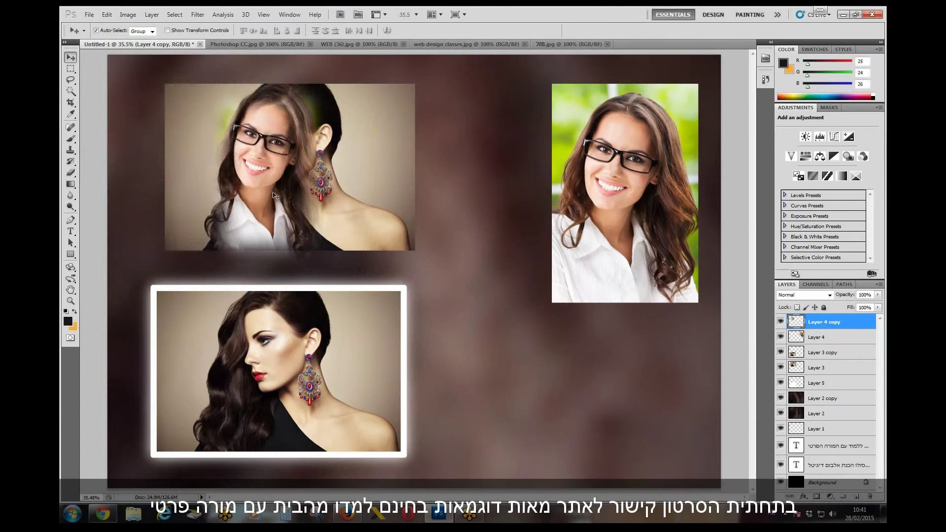
# Drag the faded glasses portrait down beside the framed photo and delete its layer.
pyautogui.moveTo(274, 195); pyautogui.dragTo(558, 398)
pyautogui.press('Delete')
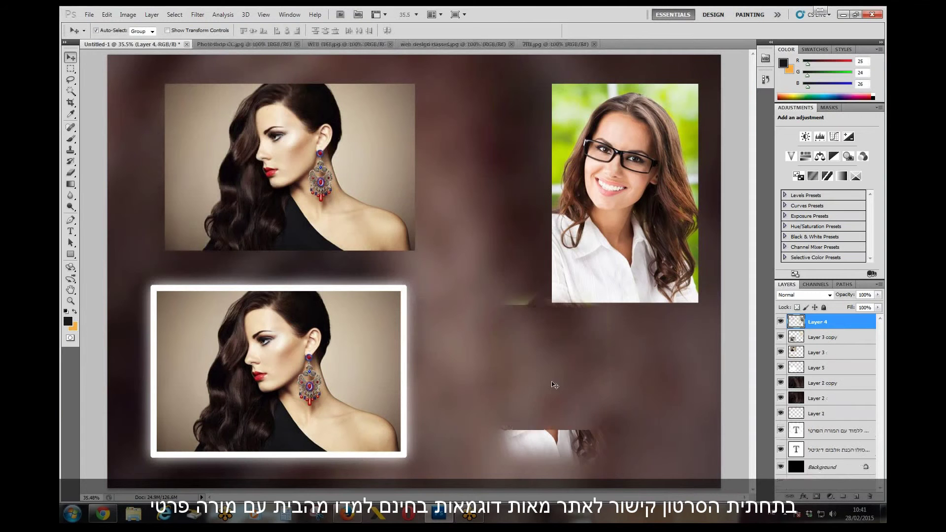
# Shift the glasses portrait down and inward, place the unframed earring portrait behind it, and enlarge that portrait to match its height.
pyautogui.moveTo(646, 207); pyautogui.dragTo(594, 276)
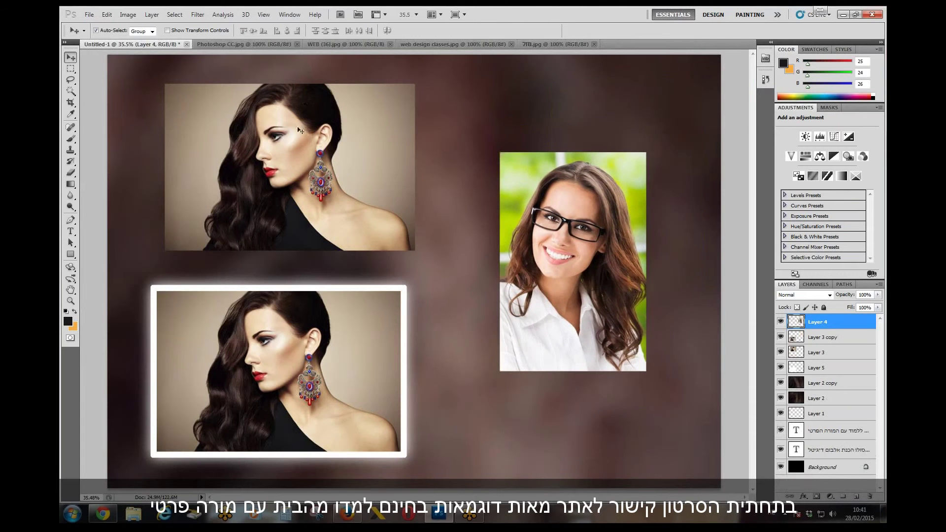
pyautogui.moveTo(298, 130); pyautogui.dragTo(535, 217)
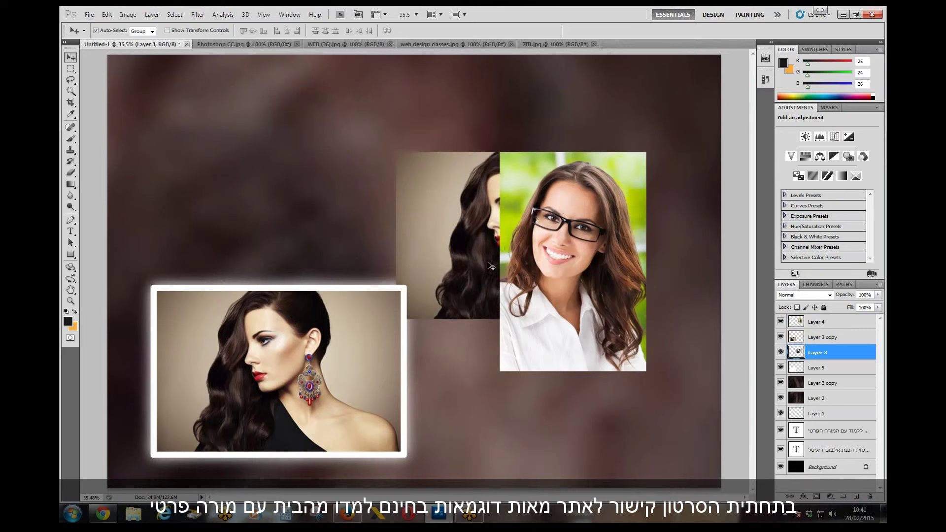
pyautogui.hotkey('ctrl', 't')
pyautogui.moveTo(398, 320); pyautogui.dragTo(330, 394)
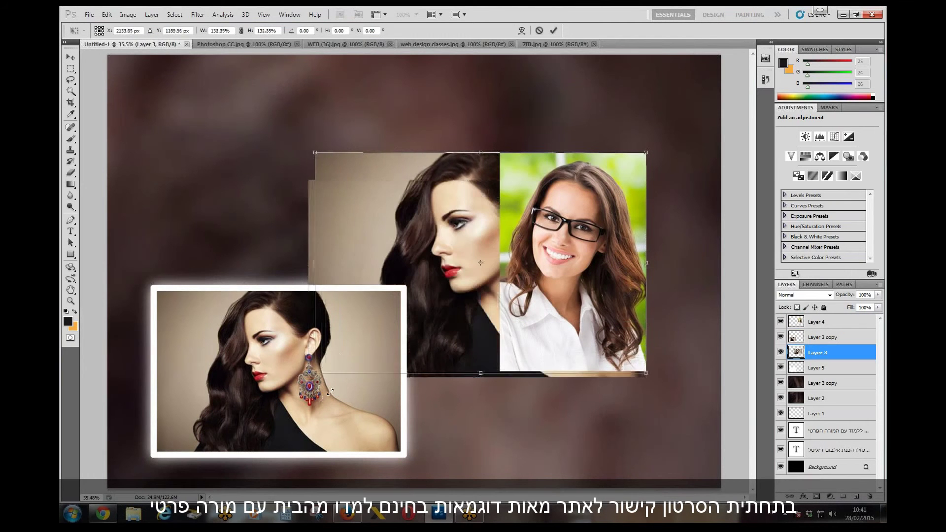
pyautogui.press('Return')
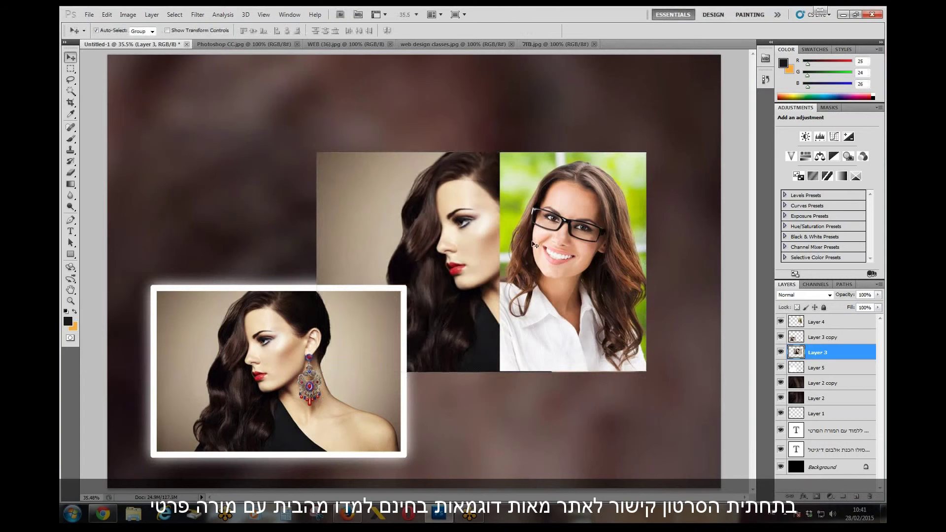
# Lasso a freehand area across the seam of the two portraits, activate Layer 4, shift the selection slightly left, and feather it.
pyautogui.click(70, 81)
pyautogui.moveTo(521, 143)
pyautogui.mouseDown()
pyautogui.moveTo(485, 133)
pyautogui.moveTo(462, 364)
pyautogui.moveTo(475, 419)
pyautogui.moveTo(533, 345)
pyautogui.moveTo(572, 226)
pyautogui.moveTo(606, 173)
pyautogui.moveTo(538, 125)
pyautogui.moveTo(515, 135)
pyautogui.mouseUp()
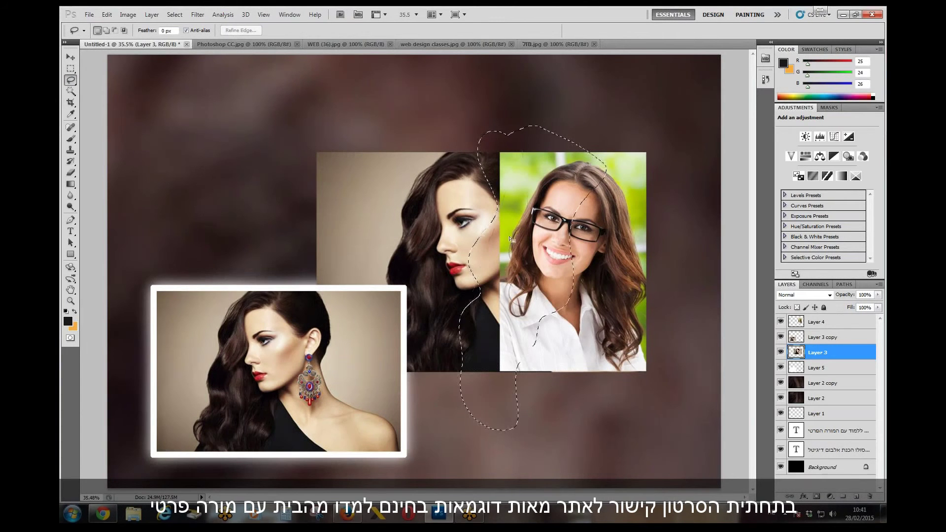
pyautogui.click(822, 323)
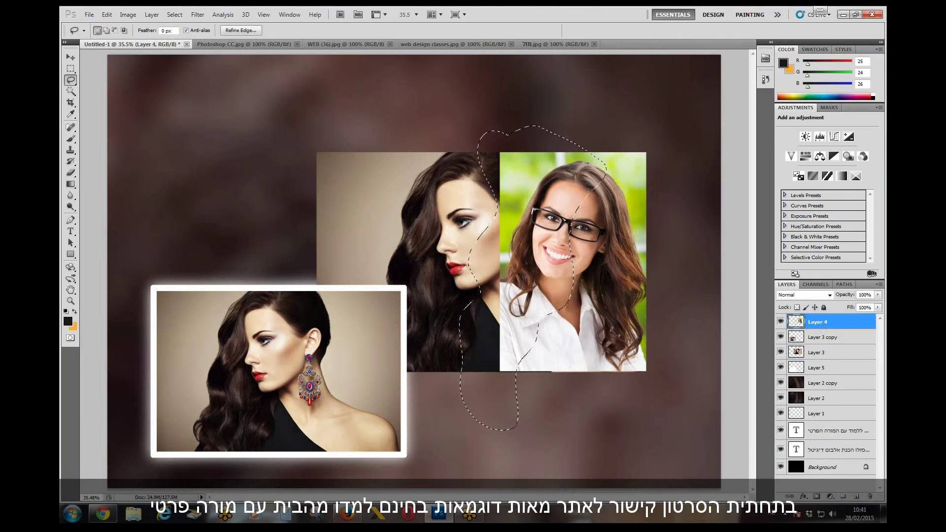
pyautogui.moveTo(556, 213); pyautogui.dragTo(539, 217)
pyautogui.rightClick(539, 217)
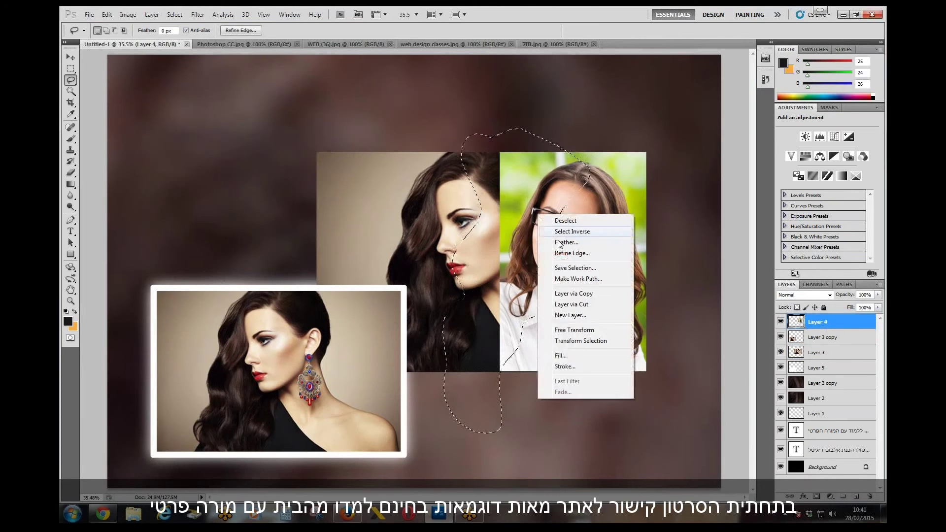
pyautogui.click(562, 238)
pyautogui.click(532, 180)
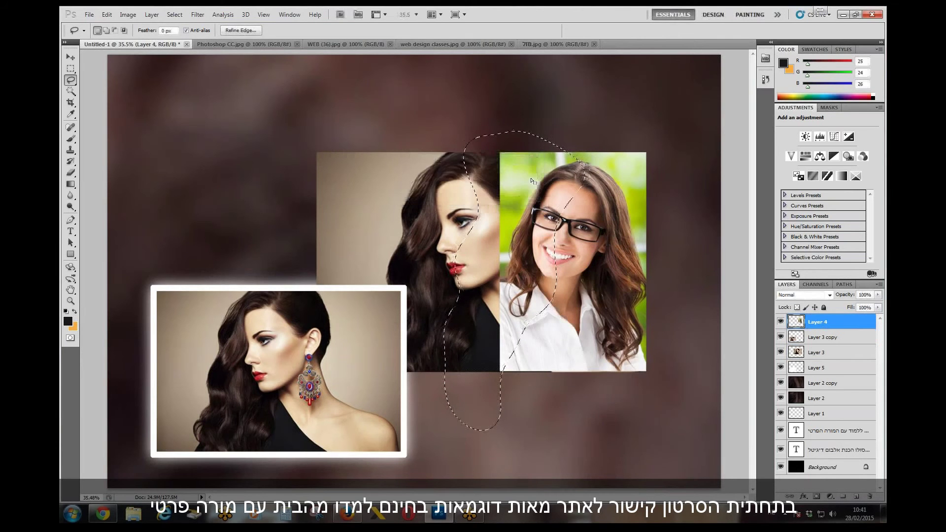
# Delete the feathered area from Layer 4 repeatedly to blend the glasses portrait into the earring portrait, and deselect.
pyautogui.press('Delete')
pyautogui.hotkey('ctrl', 'd')
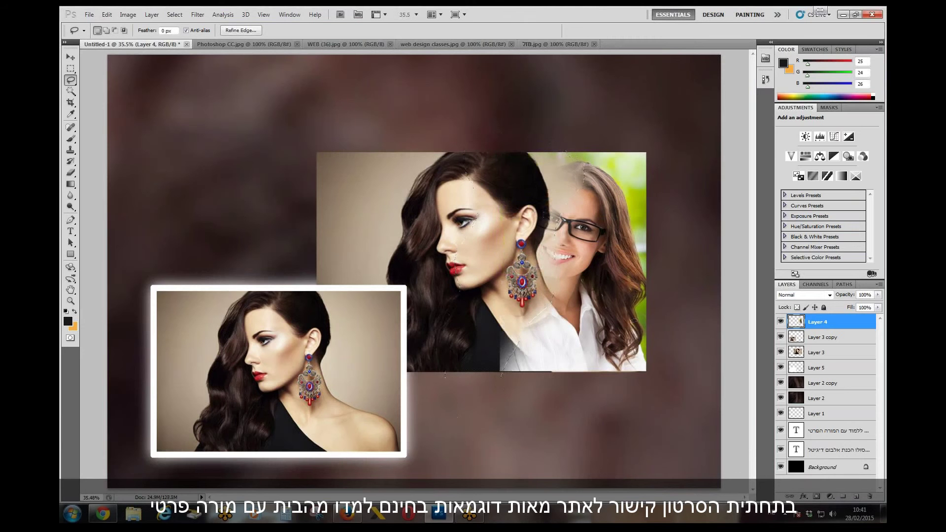
pyautogui.hotkey('ctrl', 'shift', 'd')
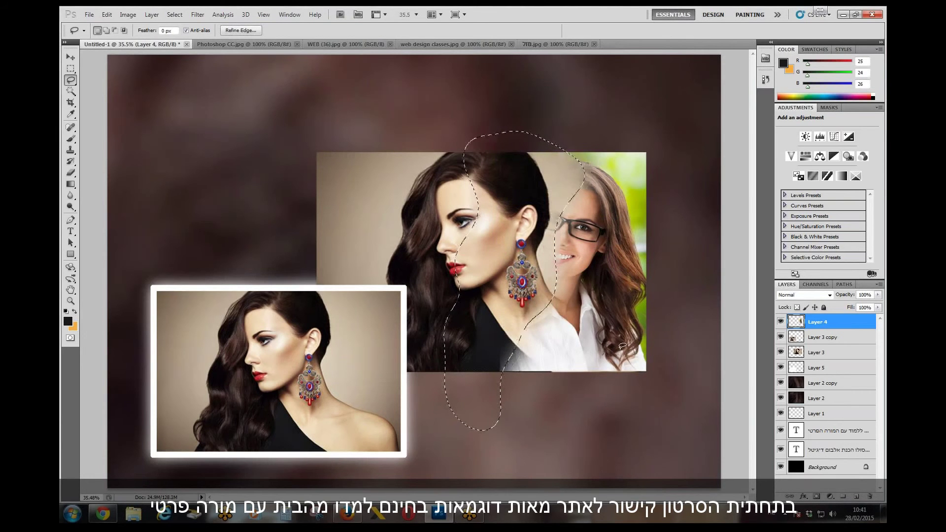
pyautogui.hotkey('ctrl', 'd')
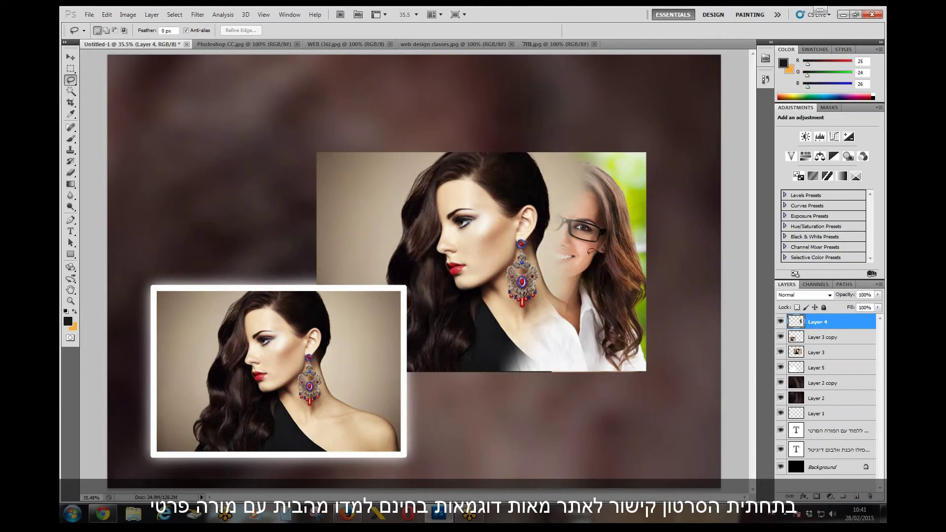
# Fully lock the background layers Layer 2 copy and Layer 2.
pyautogui.click(70, 69)
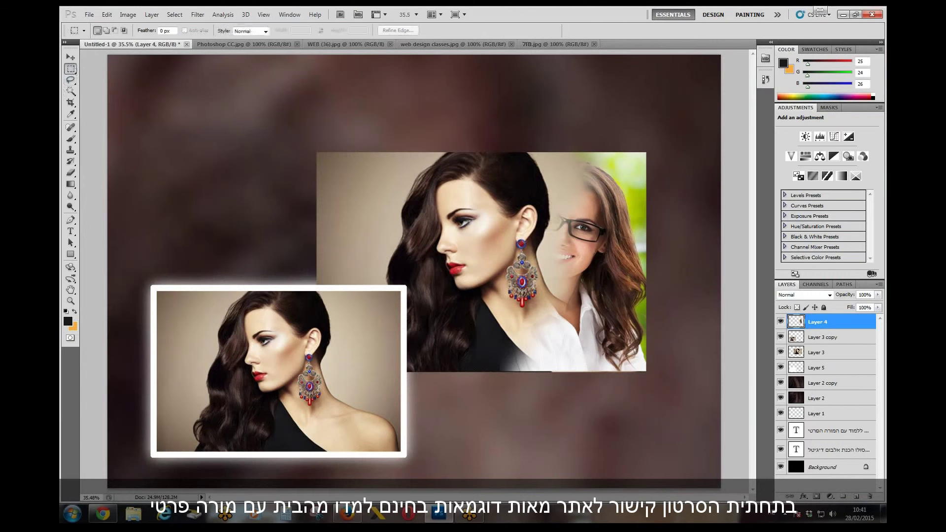
pyautogui.click(72, 58)
pyautogui.click(846, 385)
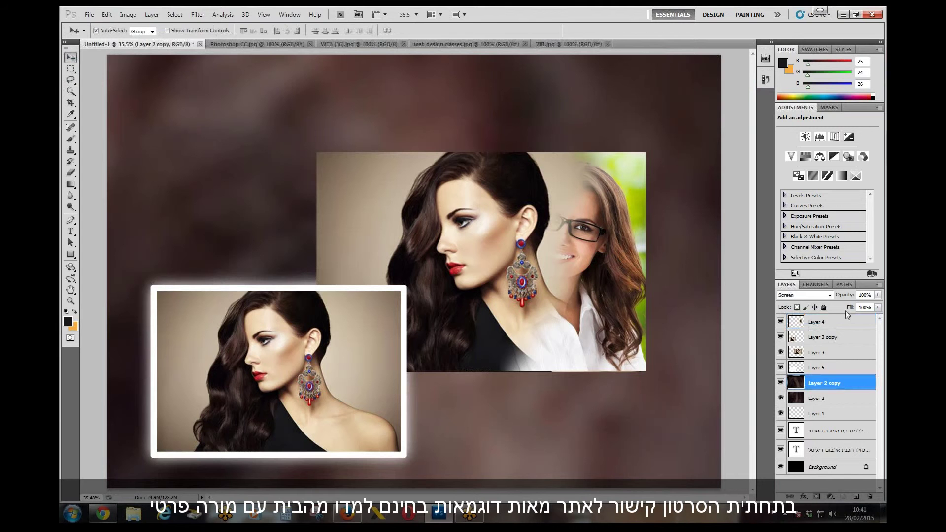
pyautogui.click(824, 307)
pyautogui.click(838, 399)
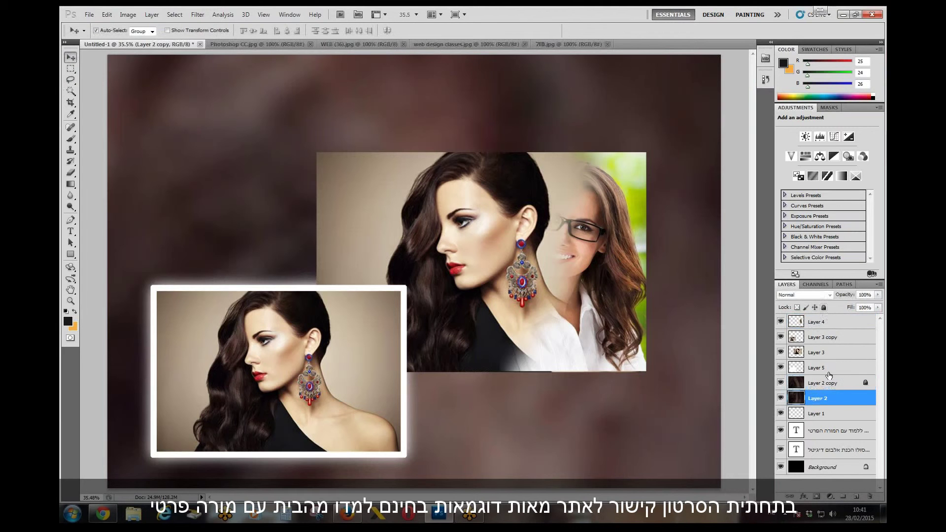
pyautogui.click(824, 307)
# Select Layer 4 and Layer 3 together and move the blended photo to the upper-right area of the page.
pyautogui.click(579, 249)
pyautogui.moveTo(579, 250); pyautogui.dragTo(614, 176)
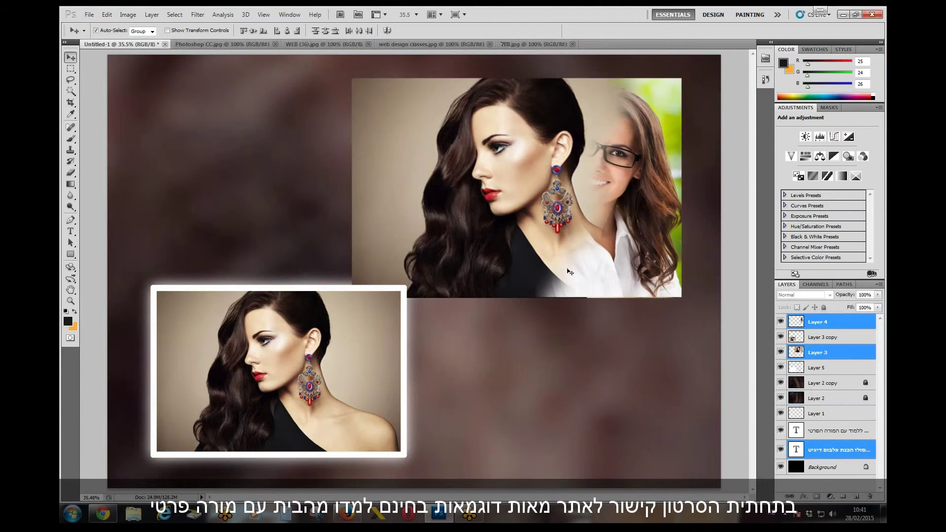
# Add a new layer, marquee the blended photo along its edges, apply the near-black centered stroke as a frame, and deselect.
pyautogui.click(857, 497)
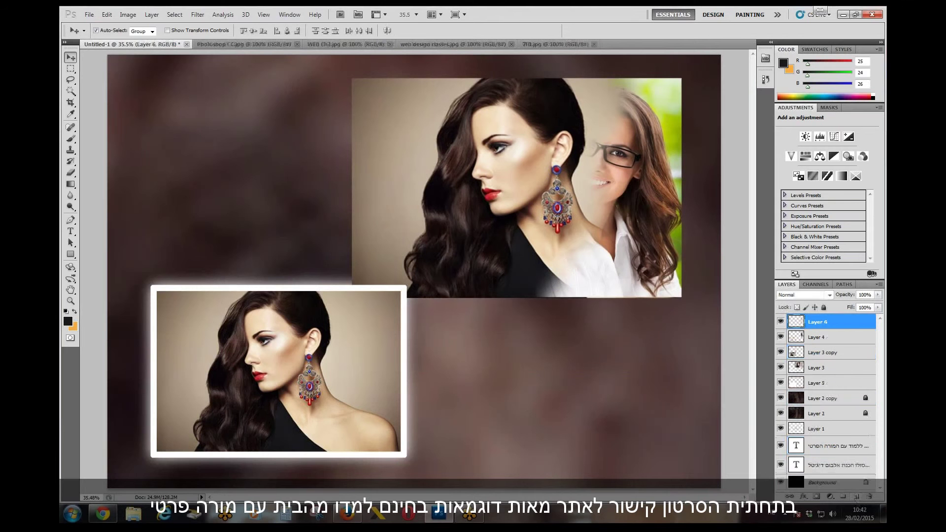
pyautogui.click(70, 69)
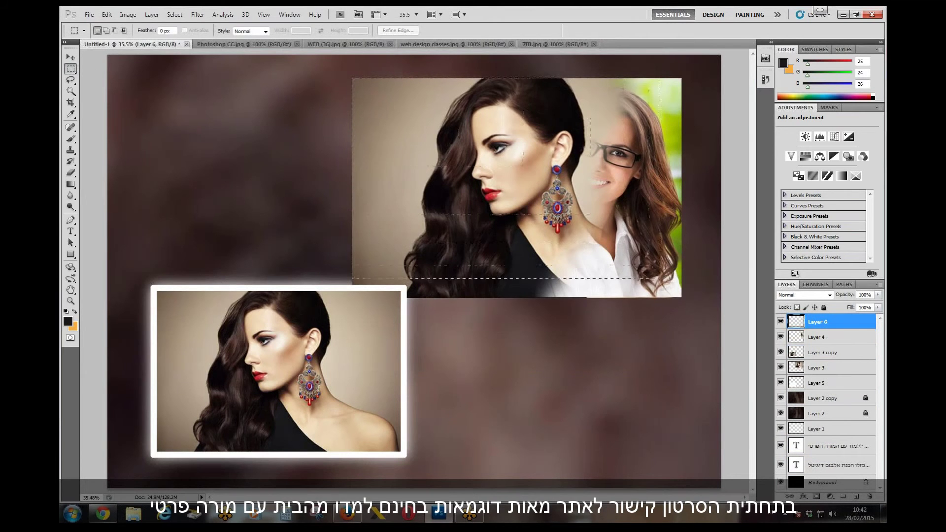
pyautogui.moveTo(660, 278); pyautogui.dragTo(681, 298)
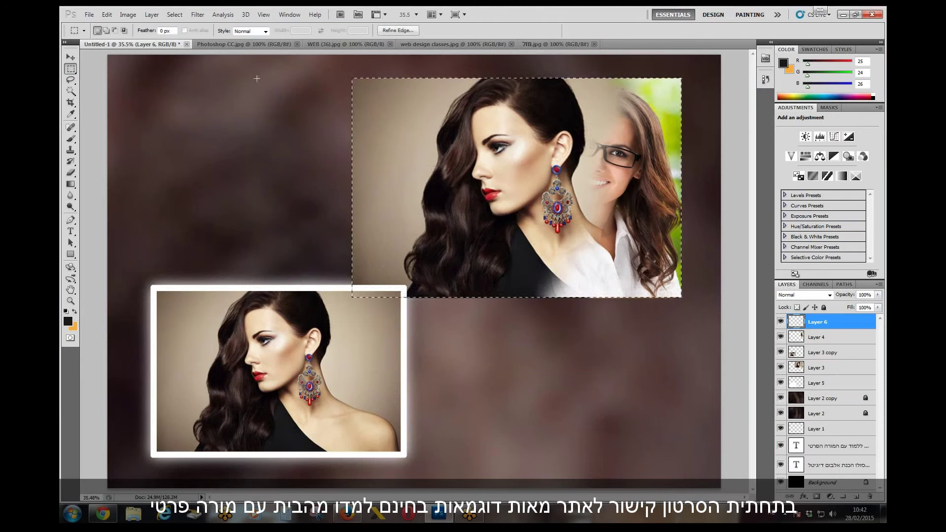
pyautogui.click(107, 15)
pyautogui.click(143, 173)
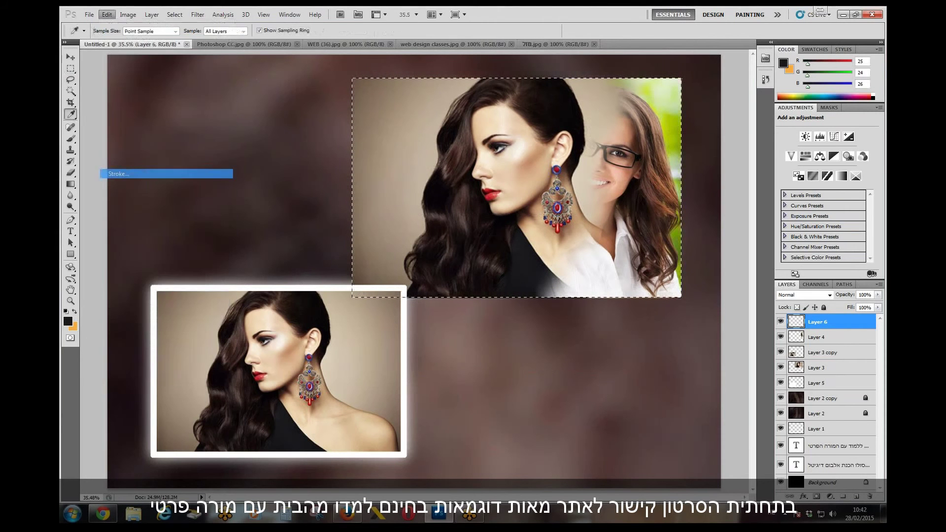
pyautogui.click(528, 144)
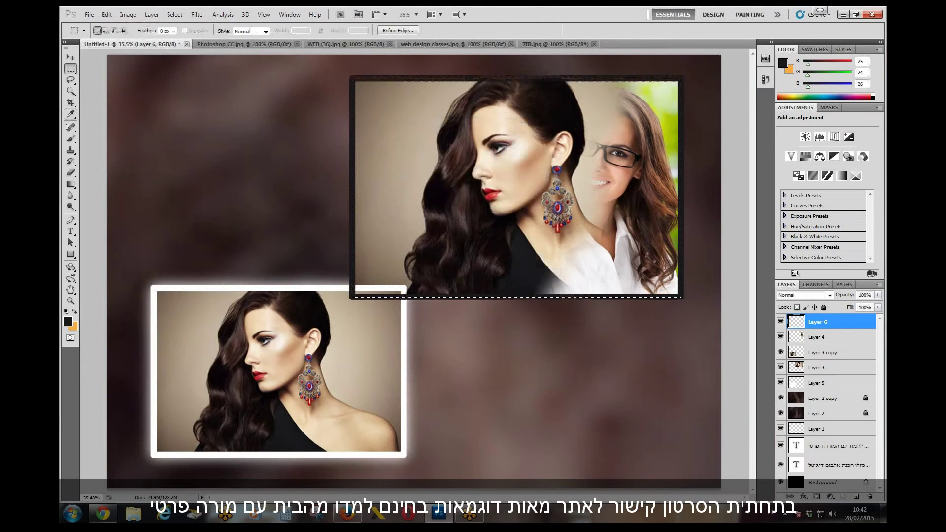
pyautogui.hotkey('ctrl', 'd')
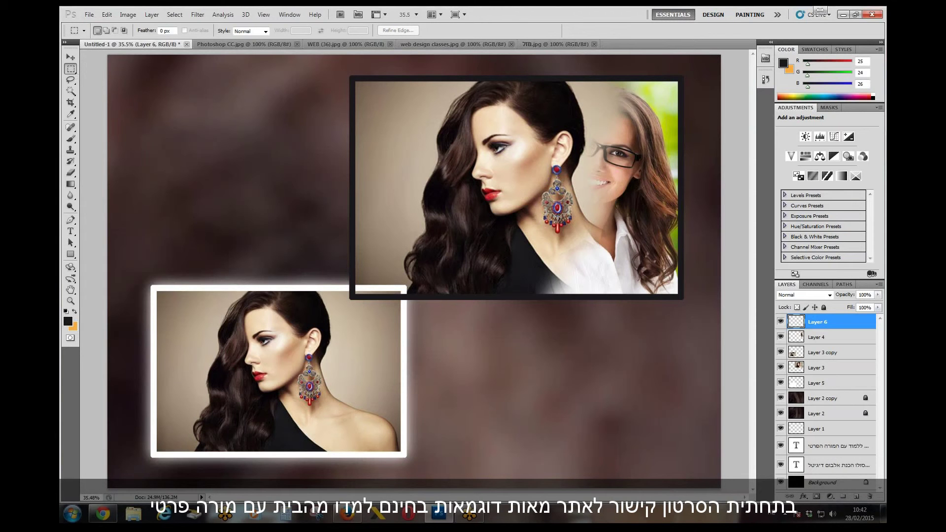
# Select the whole canvas, define it as a pattern, and deselect.
pyautogui.hotkey('ctrl', 'a')
pyautogui.click(113, 17)
pyautogui.click(178, 256)
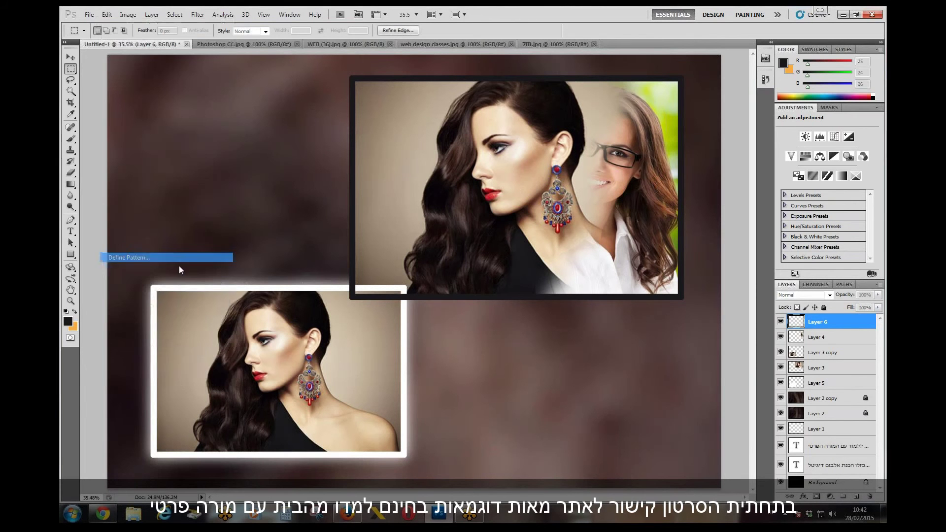
pyautogui.click(578, 178)
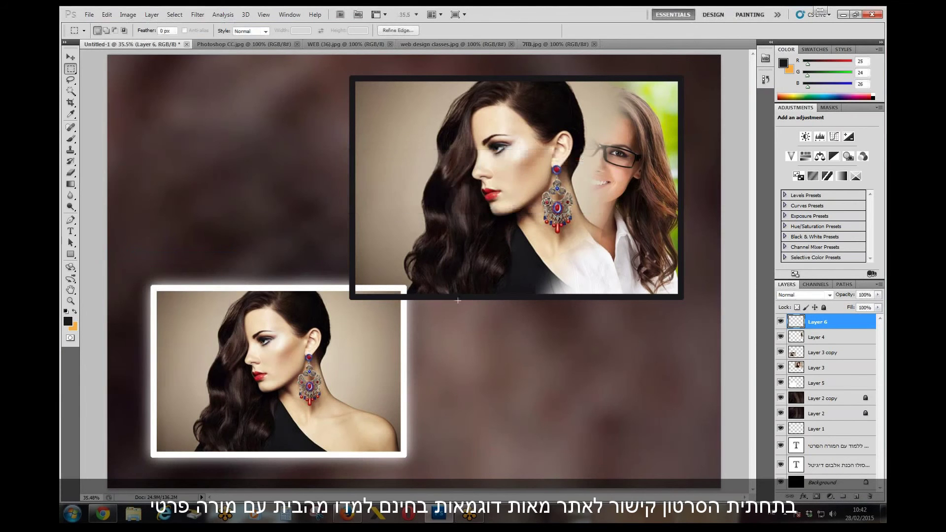
pyautogui.hotkey('ctrl', 'd')
# On a new layer, fill a rectangular selection covering the framed blended photo with the red custom pattern, and deselect.
pyautogui.moveTo(349, 75); pyautogui.dragTo(683, 299)
pyautogui.click(856, 497)
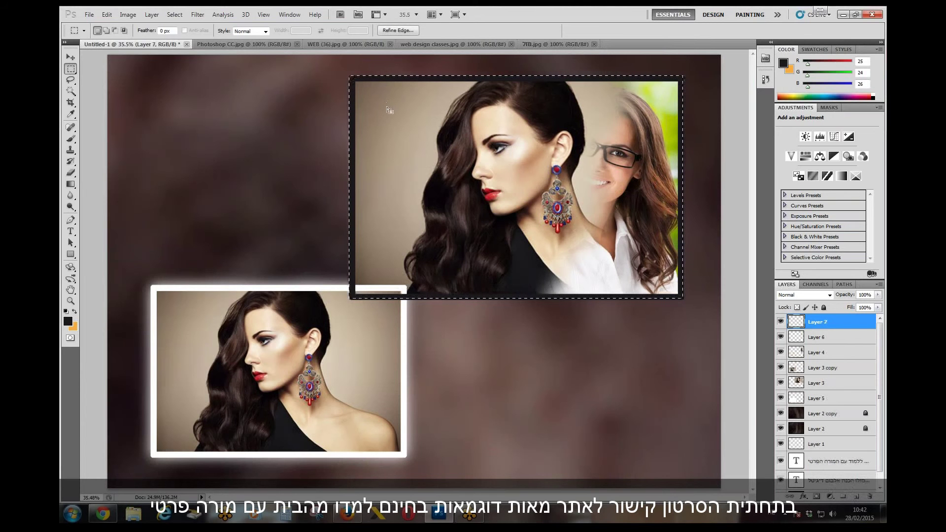
pyautogui.click(108, 15)
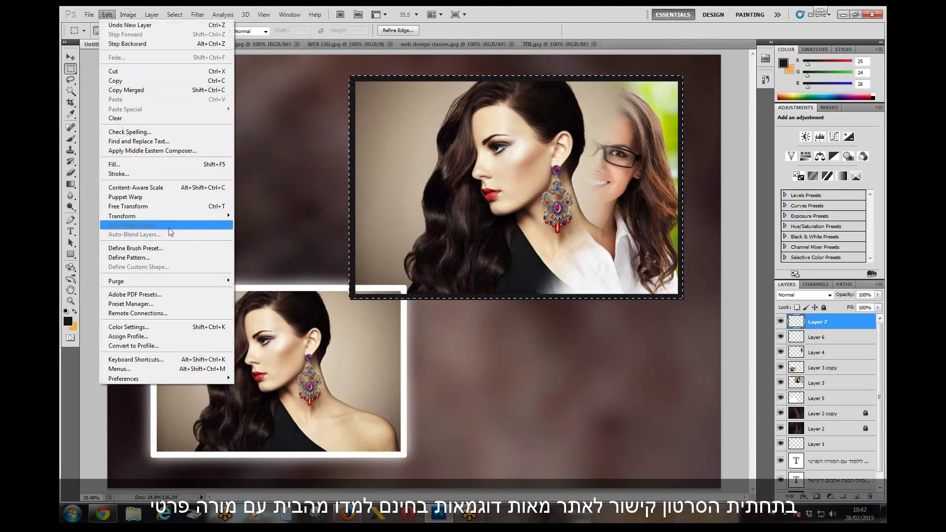
pyautogui.click(145, 167)
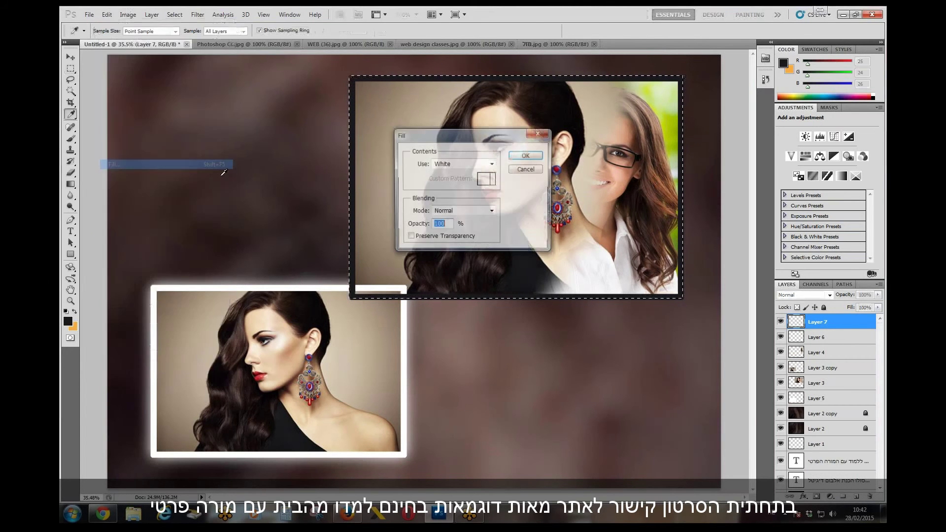
pyautogui.click(466, 165)
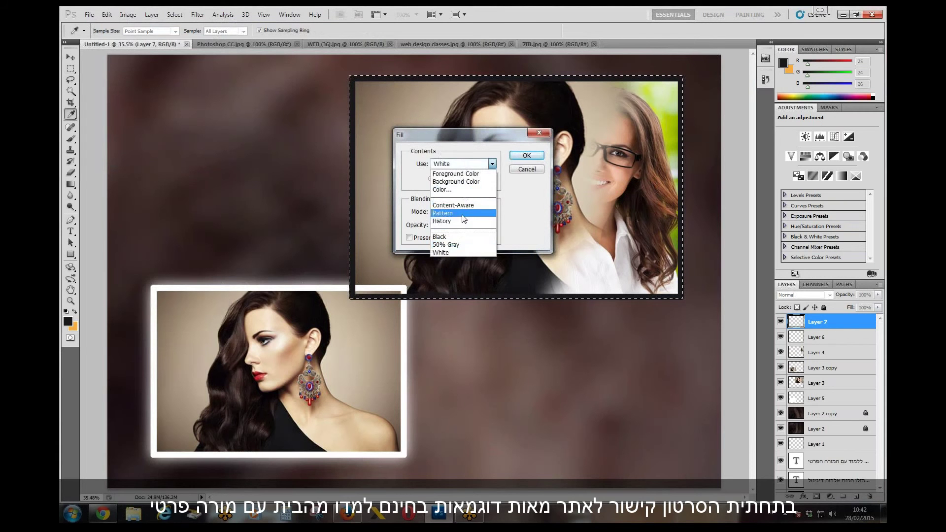
pyautogui.click(456, 213)
pyautogui.click(492, 180)
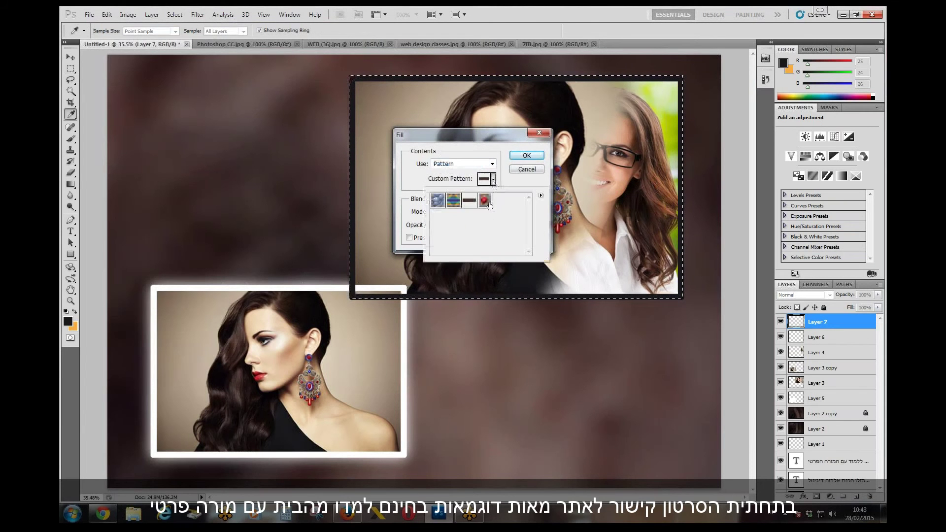
pyautogui.click(485, 200)
pyautogui.click(539, 155)
pyautogui.click(539, 155)
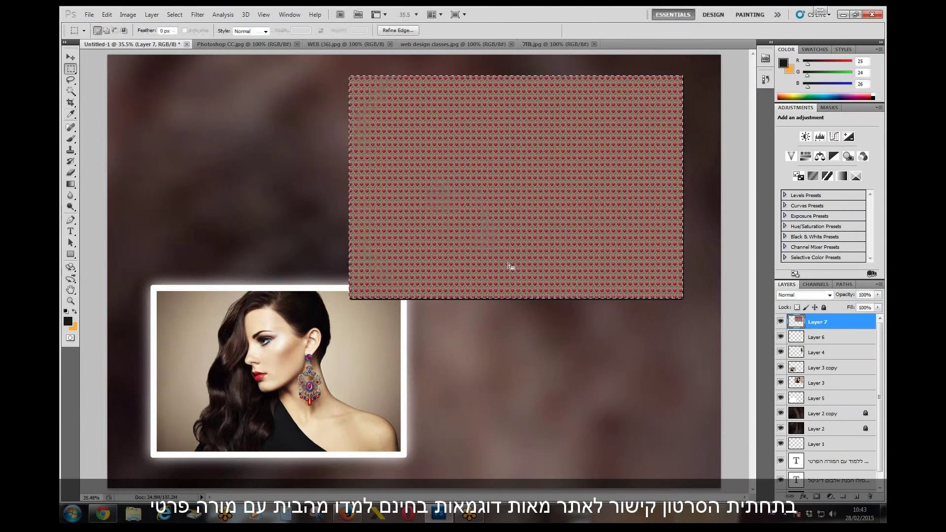
pyautogui.hotkey('ctrl', 'd')
# Try Multiply on the pattern layer, choose the Overlay blending mode instead, and inspect the effect up close.
pyautogui.click(811, 295)
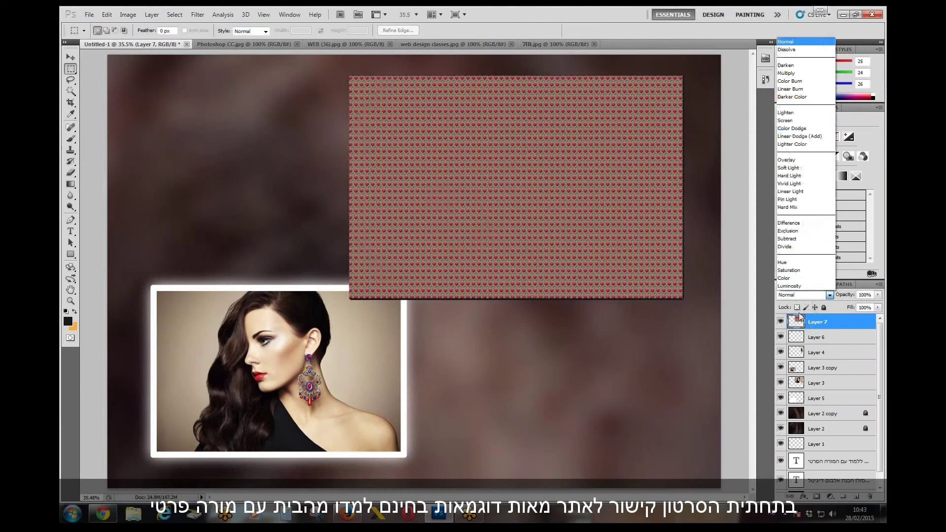
pyautogui.click(794, 74)
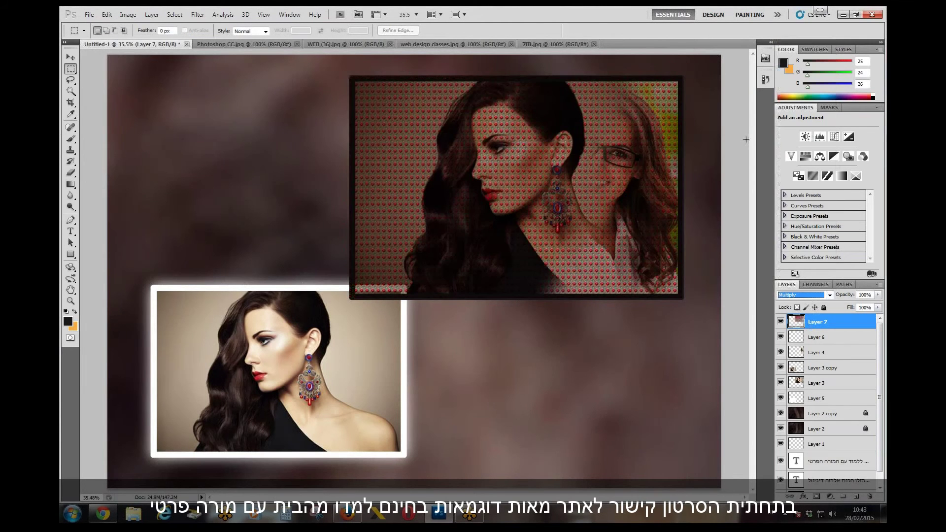
pyautogui.click(820, 296)
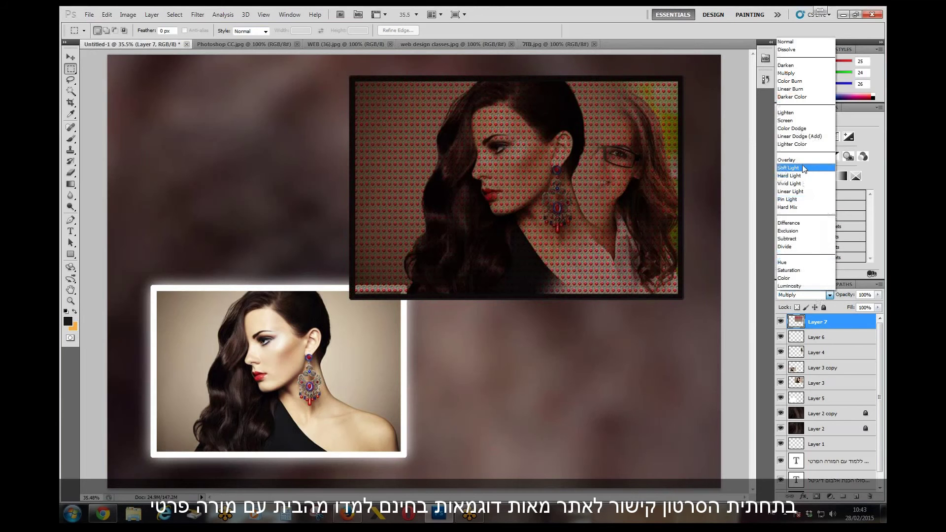
pyautogui.click(804, 161)
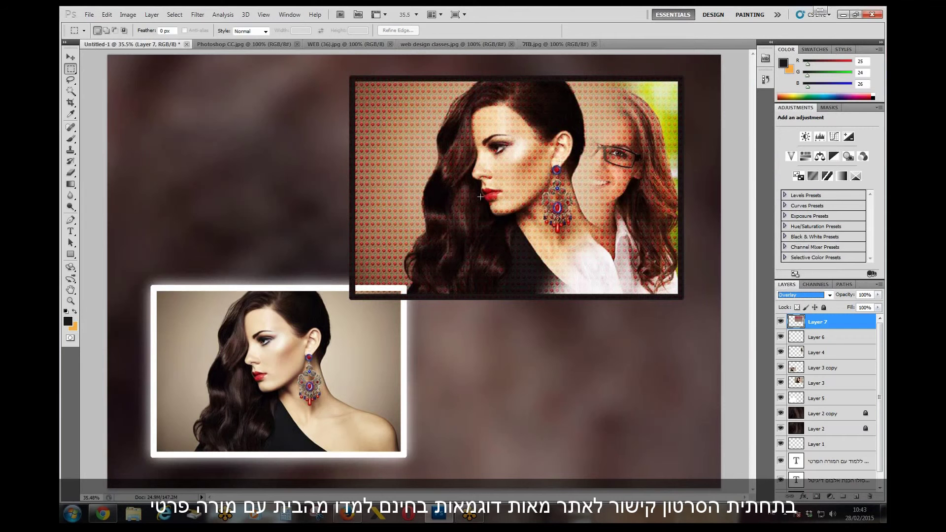
pyautogui.click(71, 301)
pyautogui.moveTo(489, 211); pyautogui.dragTo(435, 237)
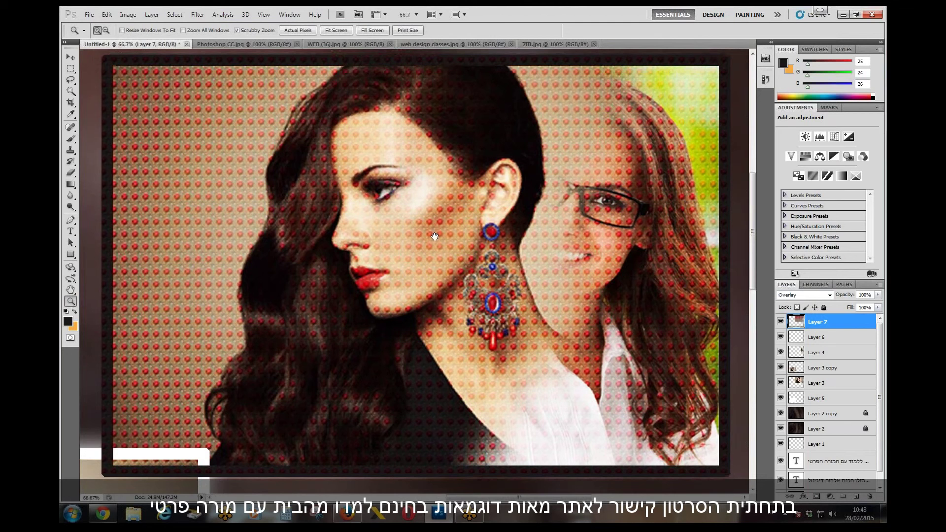
pyautogui.hotkey('ctrl', '-')
pyautogui.hotkey('ctrl', '-')
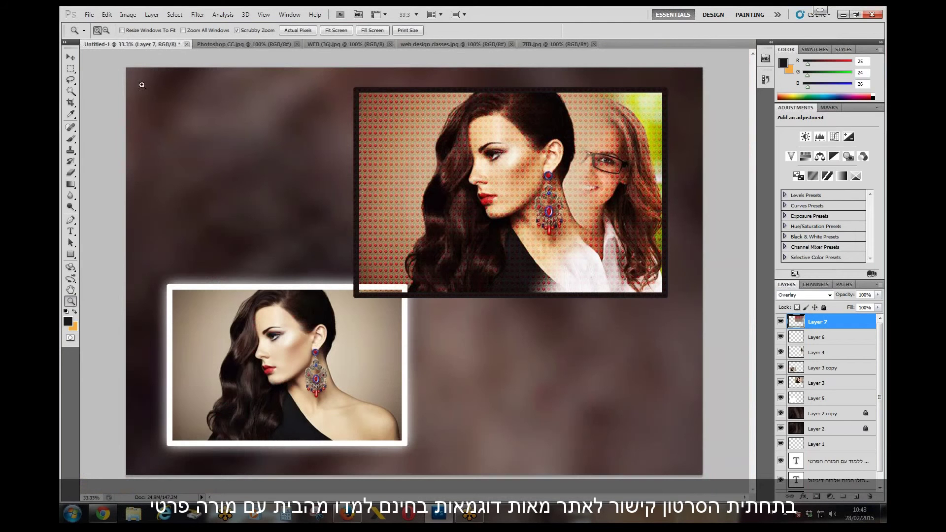
# Marquee the photo just inside its frame, feather the selection with the preset radius, delete the pattern there, and deselect.
pyautogui.click(71, 69)
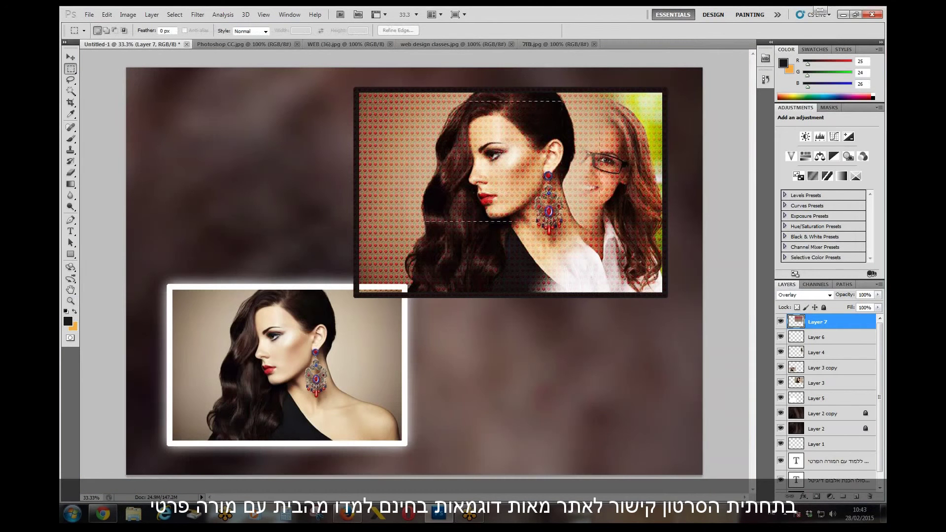
pyautogui.moveTo(637, 267); pyautogui.dragTo(654, 284)
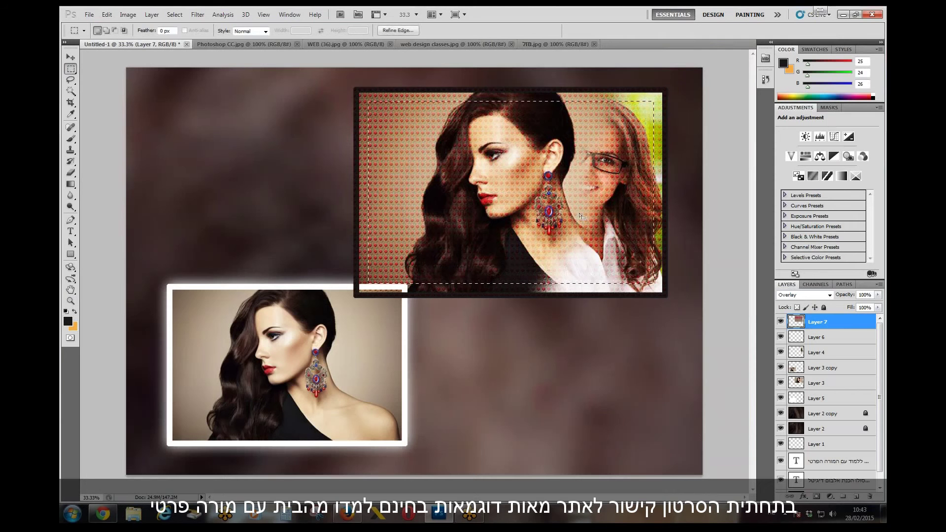
pyautogui.rightClick(581, 216)
pyautogui.click(607, 241)
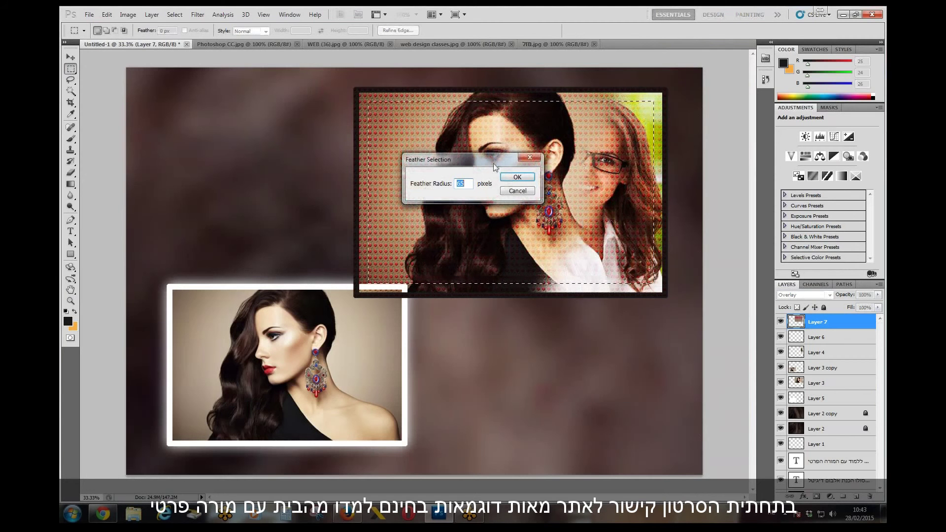
pyautogui.press('Return')
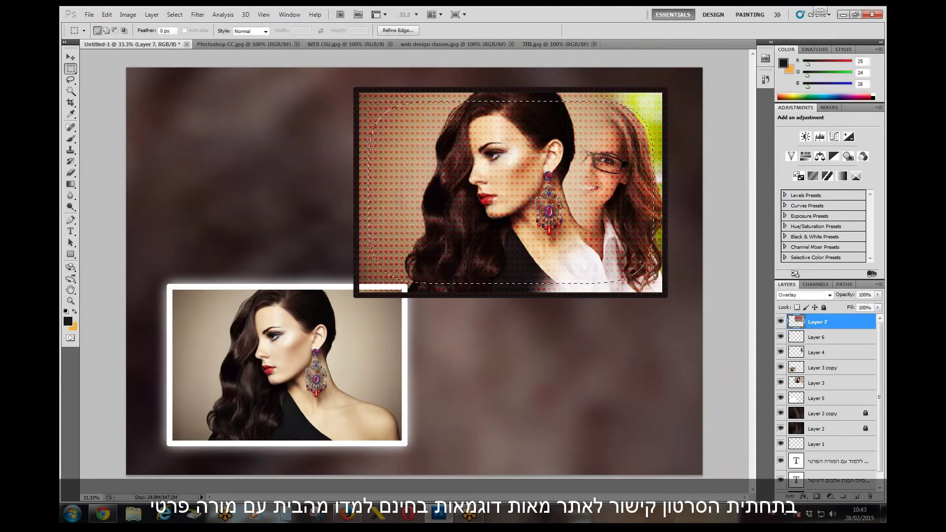
pyautogui.press('Delete')
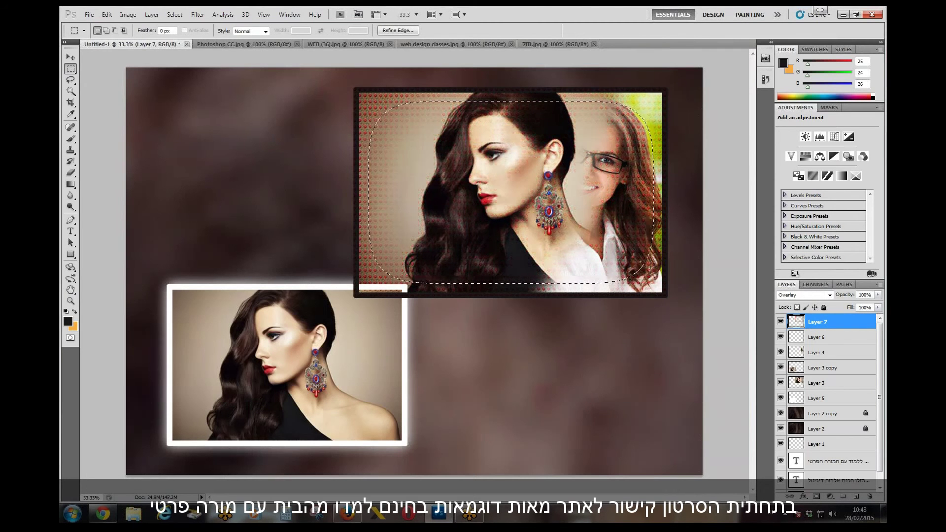
pyautogui.hotkey('ctrl', 'd')
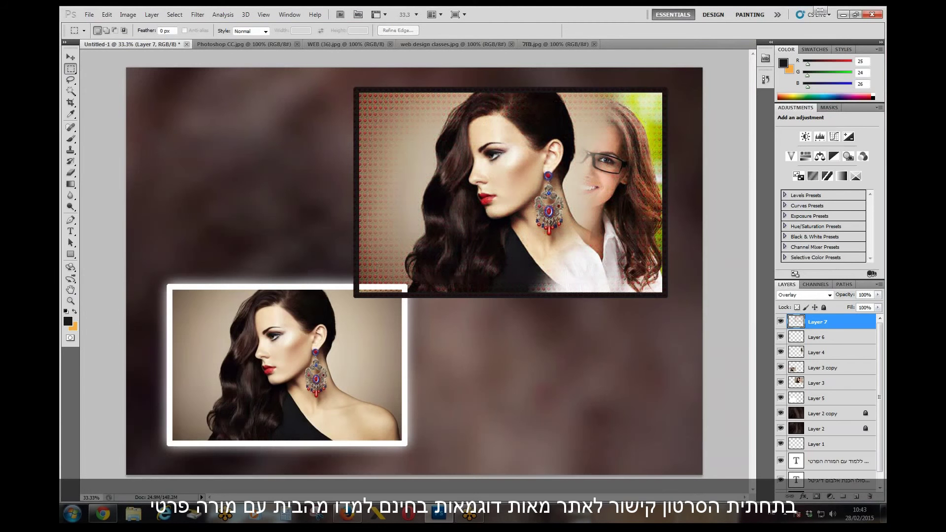
# Inspect the faded pattern border on the blended photo up close and hide the pattern layer, Layer 7.
pyautogui.click(71, 300)
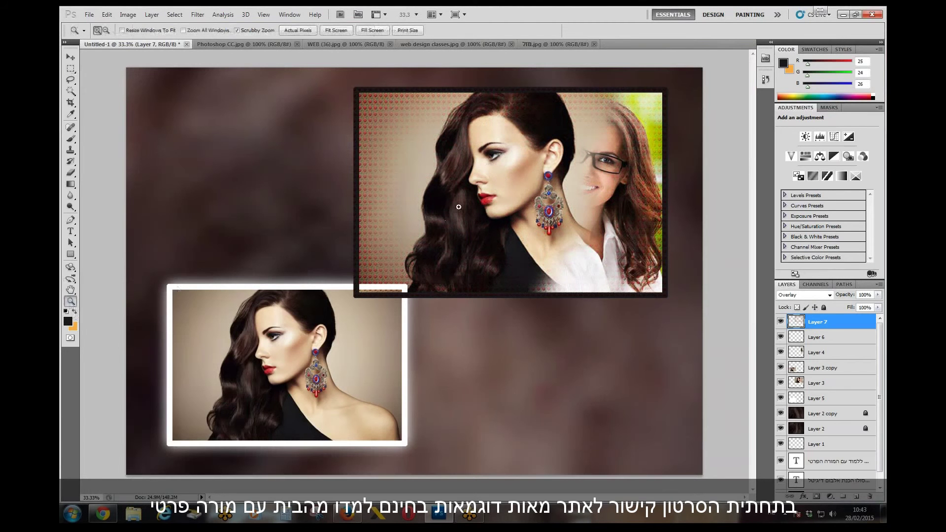
pyautogui.click(446, 212)
pyautogui.moveTo(388, 115); pyautogui.dragTo(290, 194)
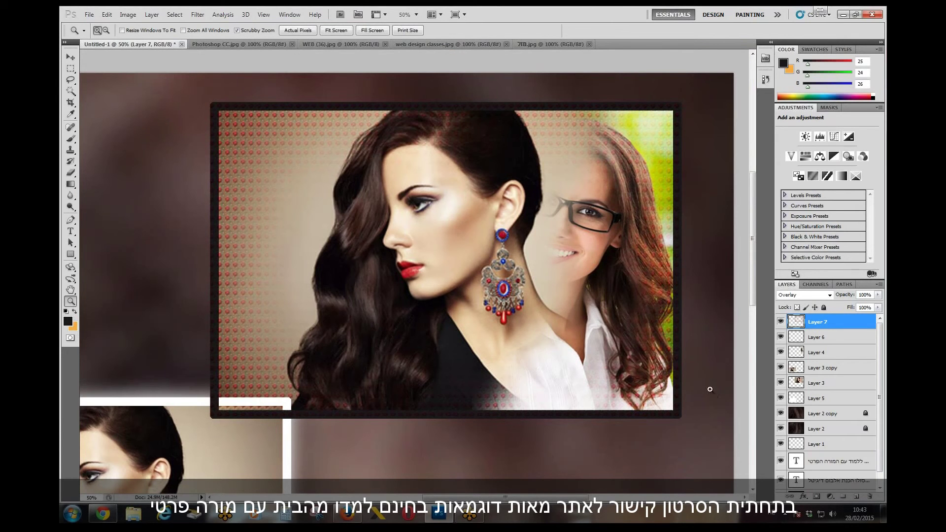
pyautogui.click(781, 323)
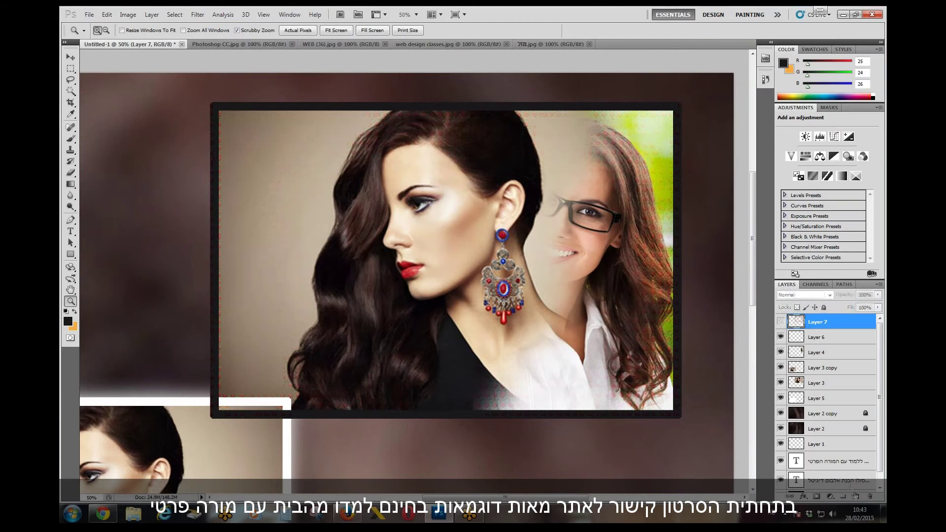
# On a new layer, fill a rectangular selection covering the framed blended photo with black, and deselect.
pyautogui.click(856, 496)
pyautogui.click(71, 68)
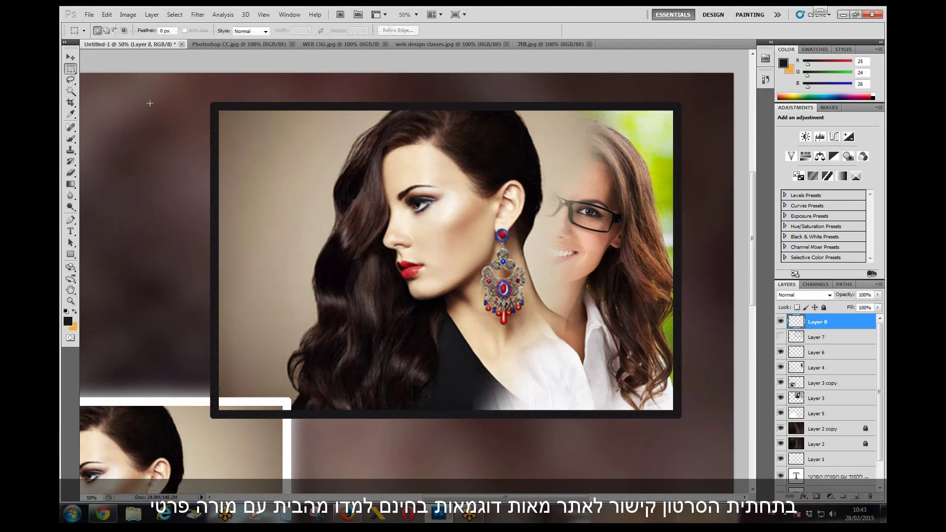
pyautogui.moveTo(355, 174); pyautogui.dragTo(682, 418)
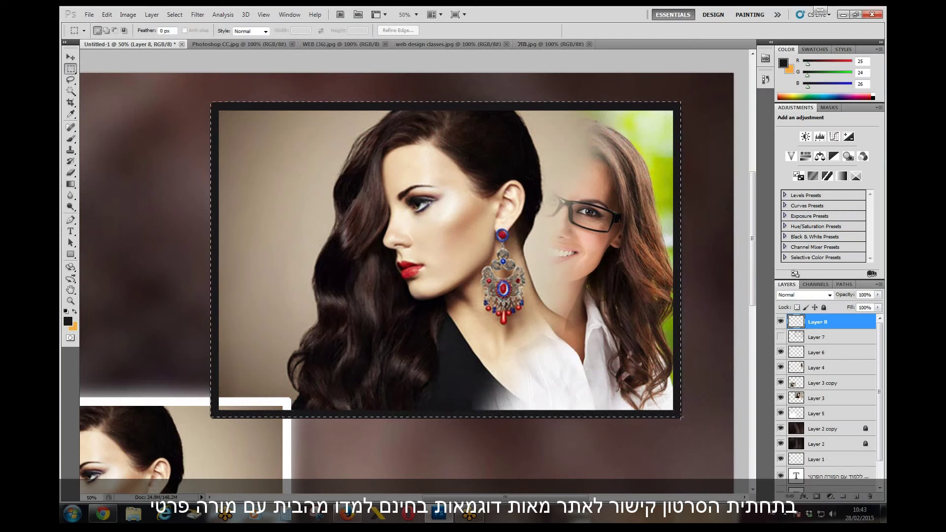
pyautogui.rightClick(497, 233)
pyautogui.click(530, 376)
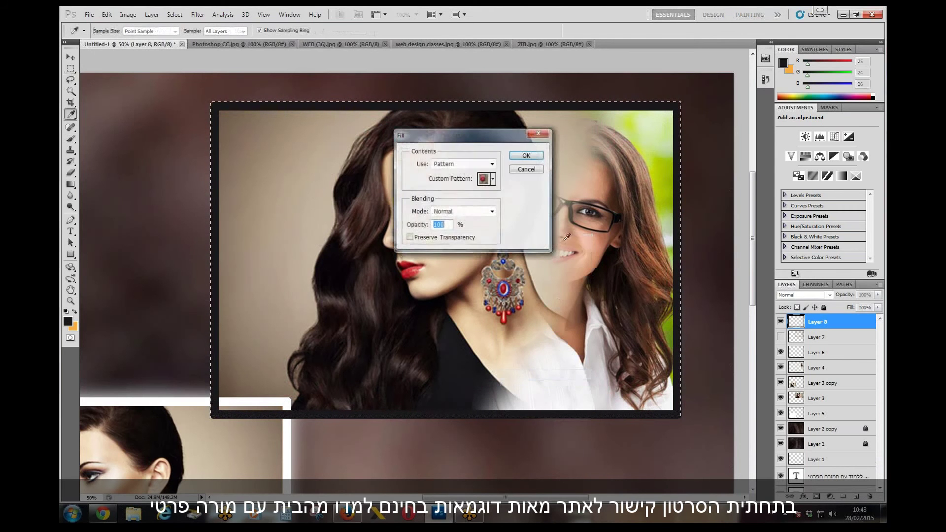
pyautogui.click(463, 163)
pyautogui.click(462, 237)
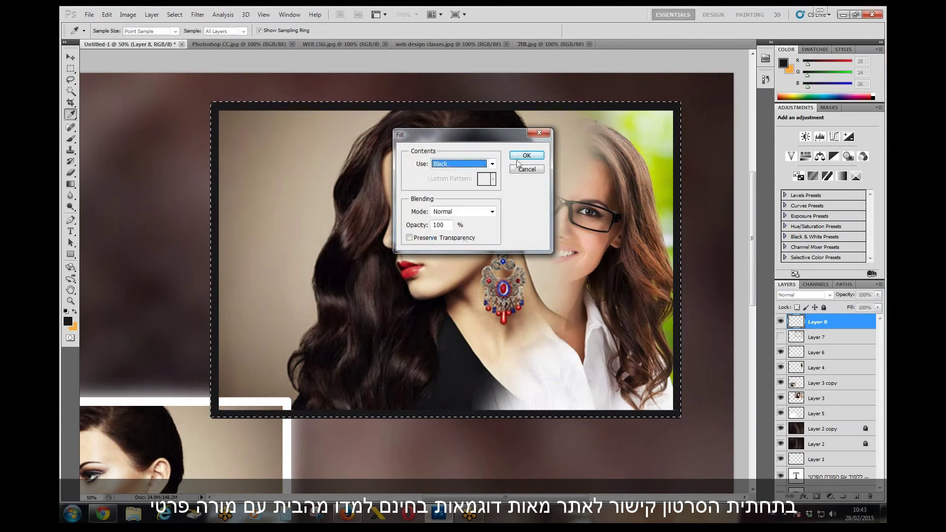
pyautogui.click(527, 156)
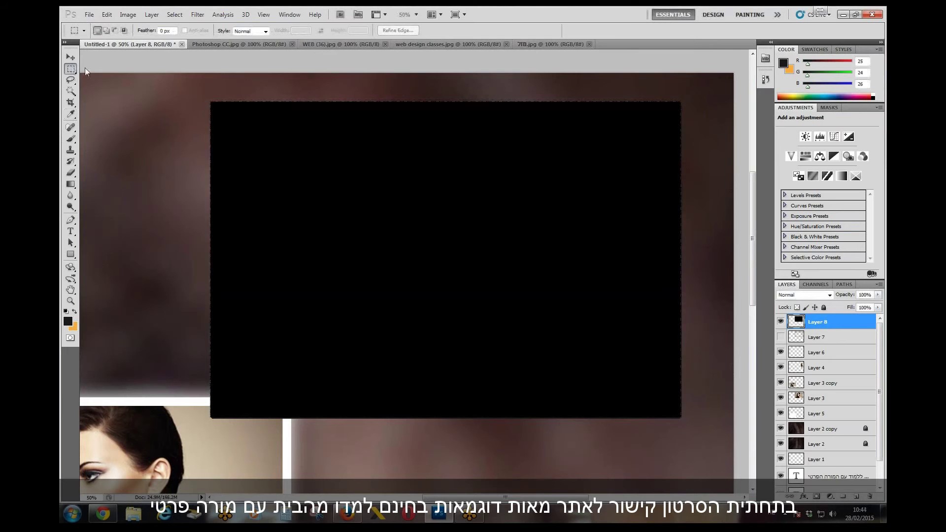
pyautogui.moveTo(71, 69); pyautogui.dragTo(109, 87)
pyautogui.hotkey('ctrl', 'd')
# Draw an elliptical selection inside the black rectangle, feather it by 50 pixels, delete its contents to form a vignette, and deselect.
pyautogui.moveTo(70, 69); pyautogui.dragTo(109, 78)
pyautogui.moveTo(655, 380); pyautogui.dragTo(657, 382)
pyautogui.rightClick(449, 236)
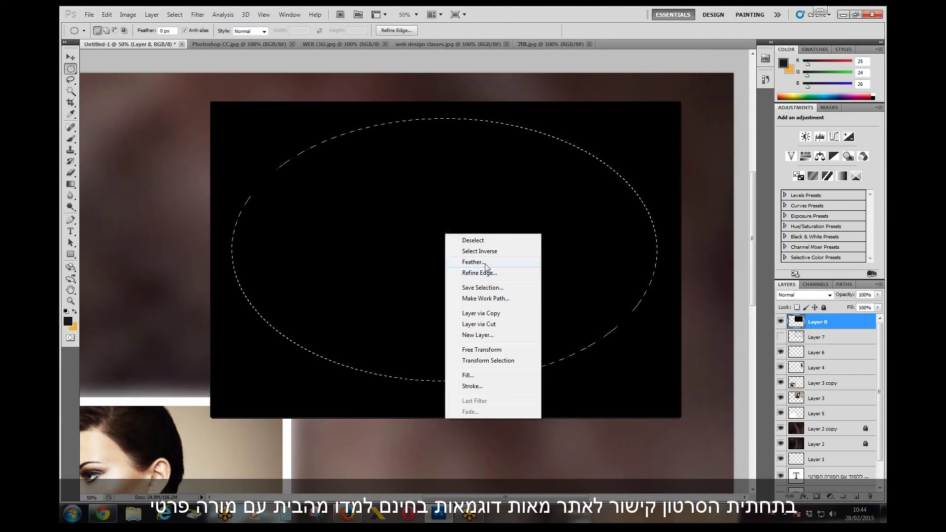
pyautogui.click(456, 261)
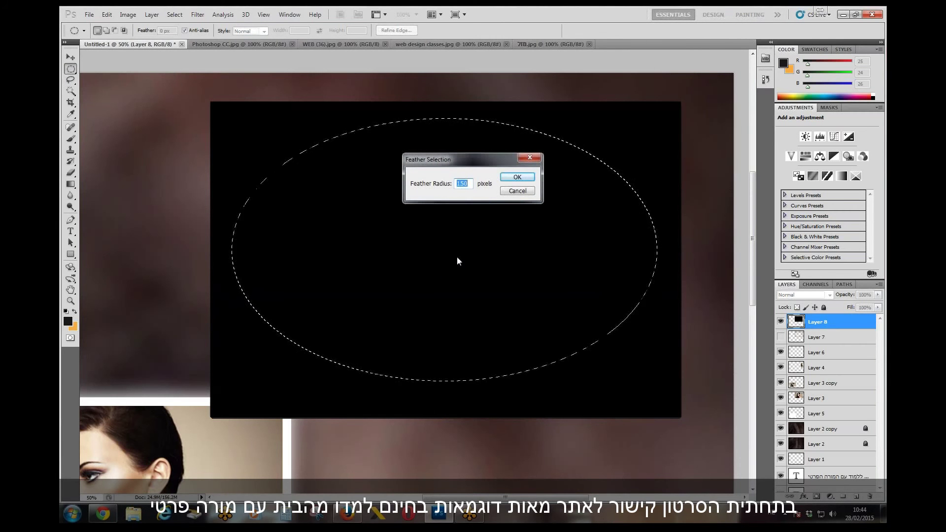
pyautogui.write('50')
pyautogui.press('Return')
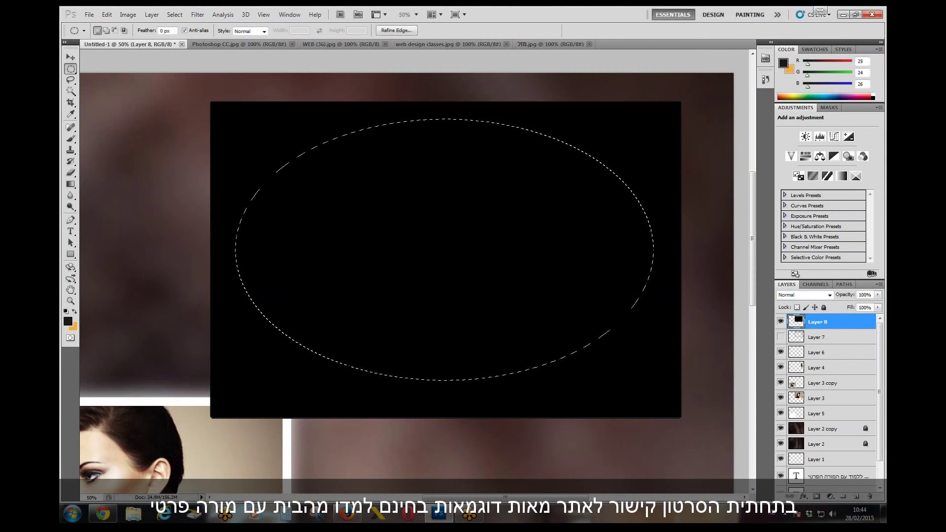
pyautogui.press('Delete')
pyautogui.hotkey('ctrl', 'd')
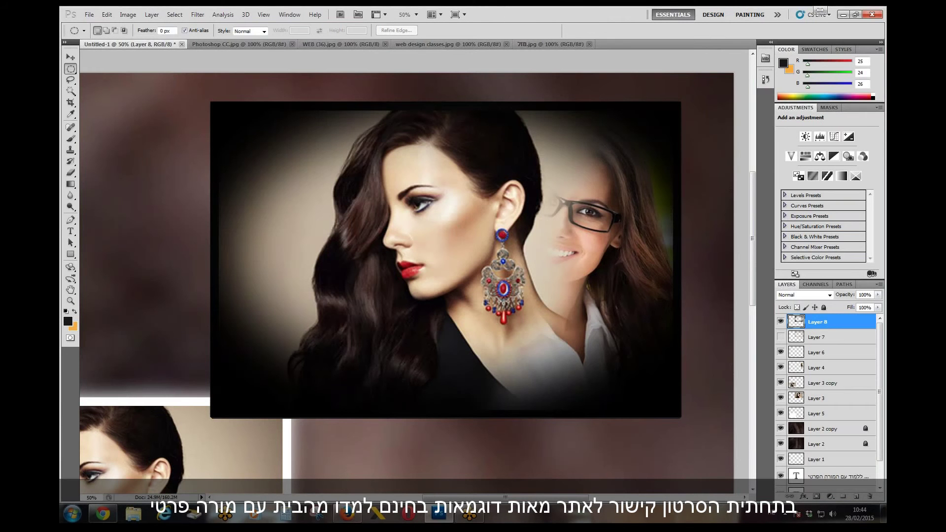
# Marquee the vignette rectangle's outer edge, stroke it with a 35-pixel white centered line, and deselect.
pyautogui.rightClick(74, 71)
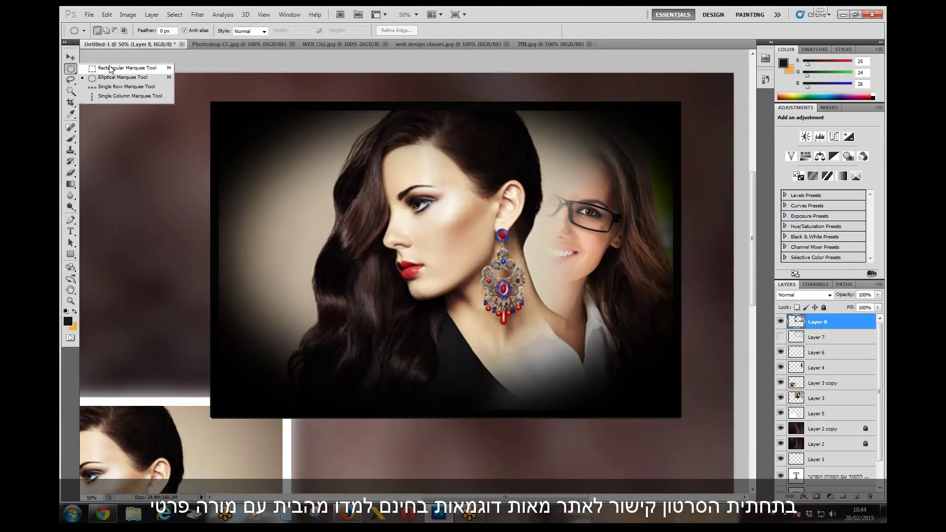
pyautogui.click(111, 69)
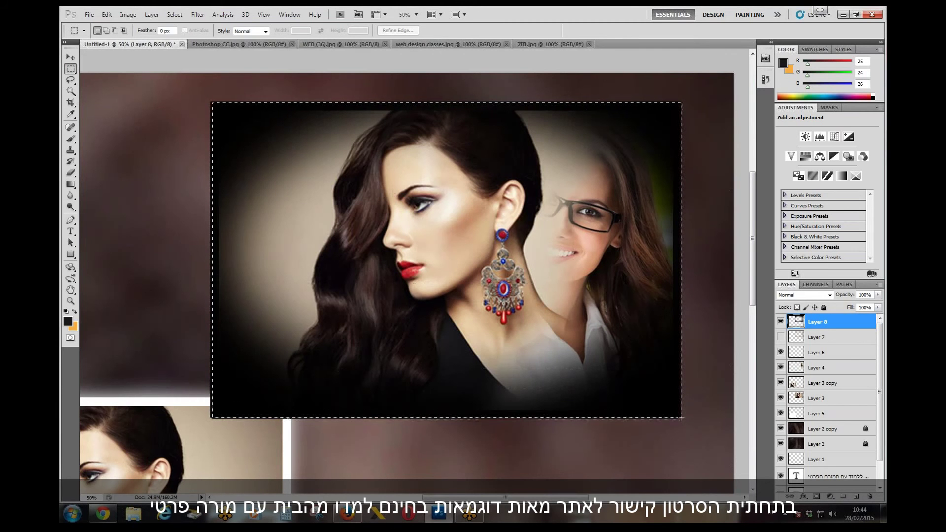
pyautogui.moveTo(681, 418); pyautogui.dragTo(682, 418)
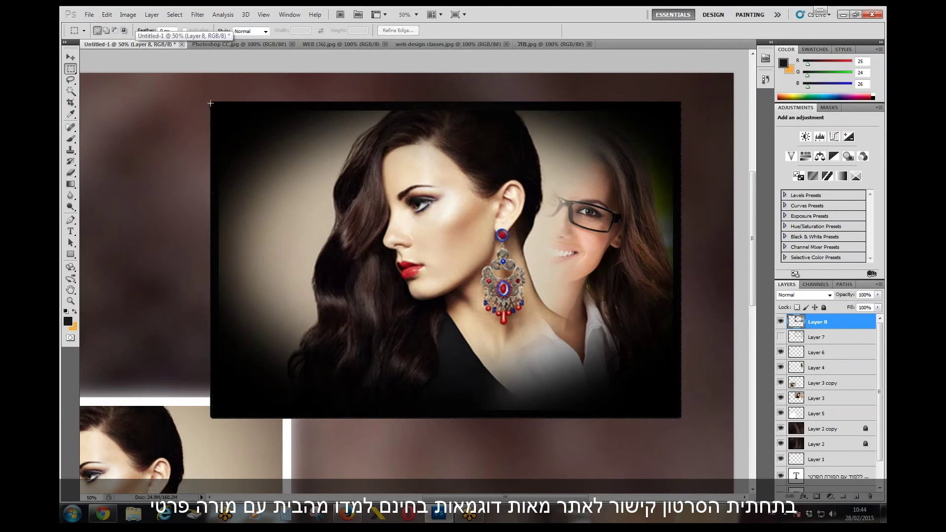
pyautogui.moveTo(674, 409); pyautogui.dragTo(681, 418)
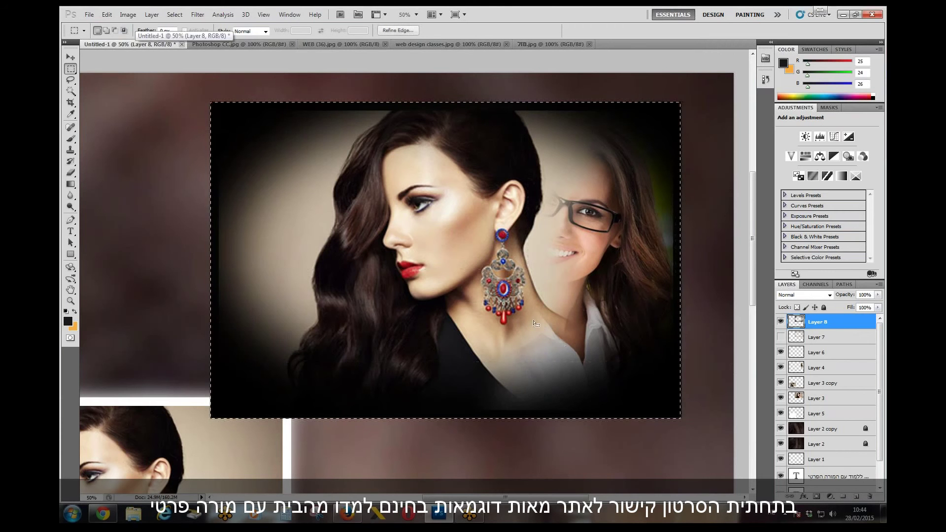
pyautogui.click(106, 14)
pyautogui.click(175, 174)
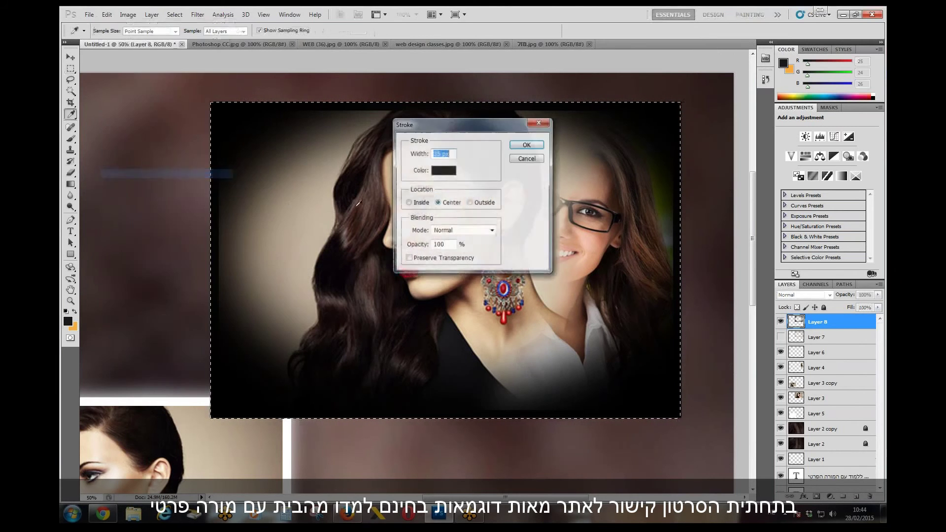
pyautogui.click(437, 176)
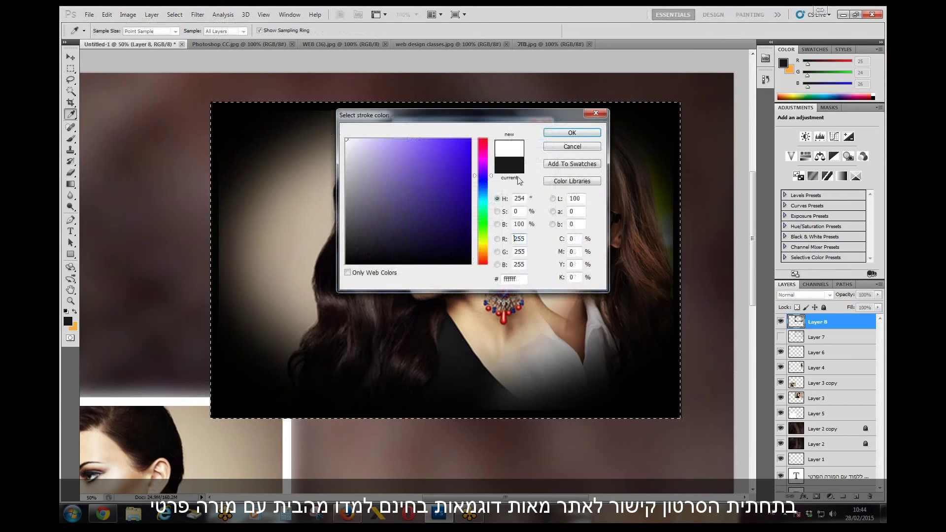
pyautogui.click(572, 133)
pyautogui.click(527, 145)
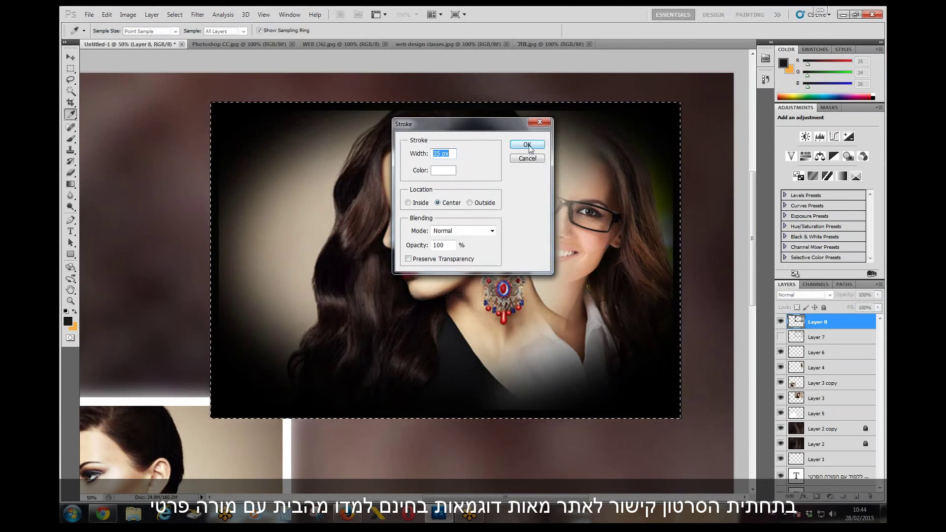
pyautogui.press('m')
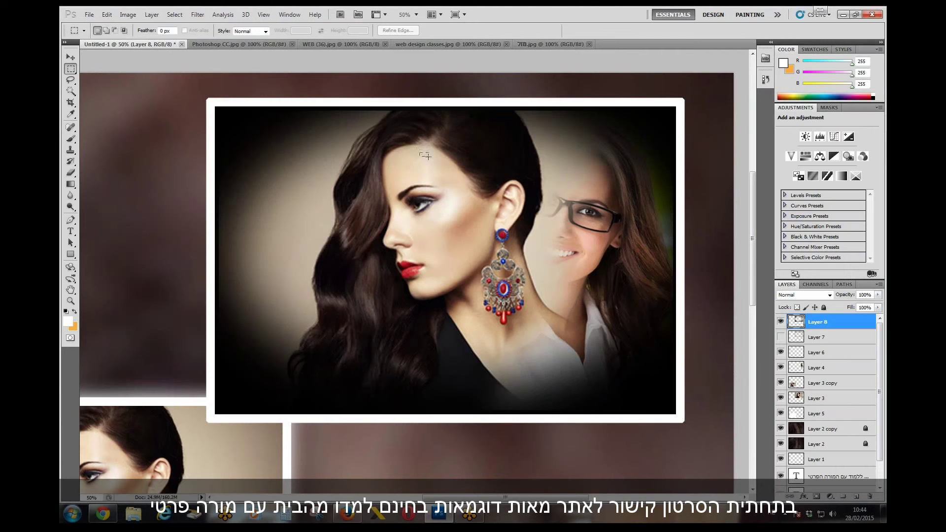
# Marquee a small patch on the large portrait's forehead and copy it from the vignette layer to a new layer.
pyautogui.moveTo(419, 153); pyautogui.dragTo(428, 159)
pyautogui.click(363, 284)
pyautogui.moveTo(403, 263); pyautogui.dragTo(408, 267)
pyautogui.moveTo(413, 155); pyautogui.dragTo(433, 170)
pyautogui.rightClick(426, 166)
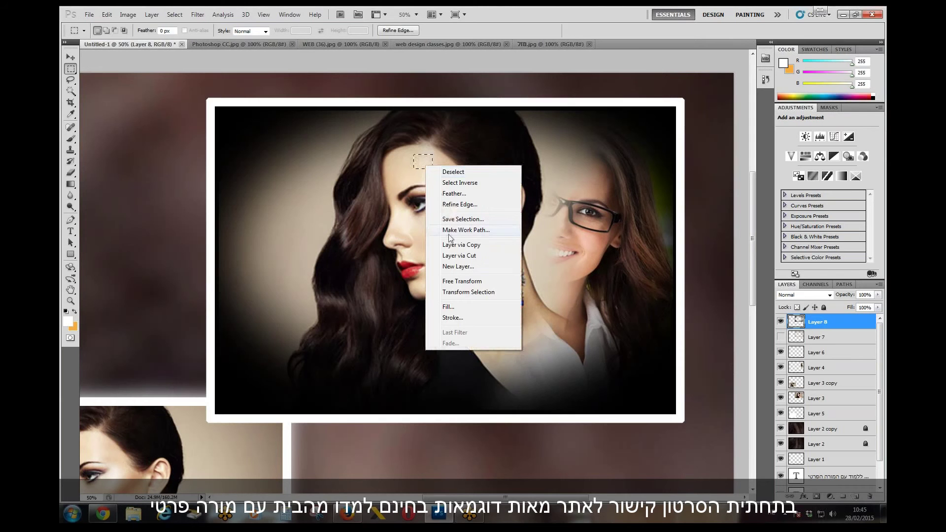
pyautogui.click(470, 249)
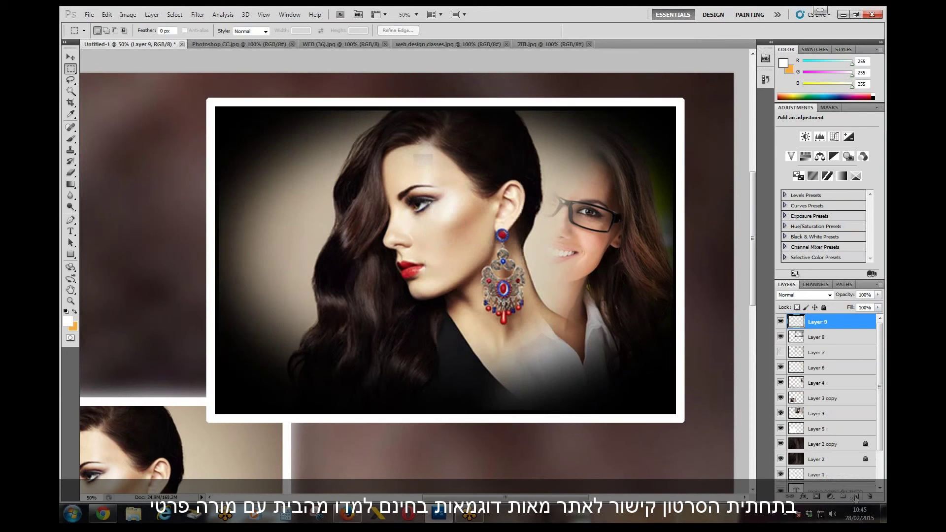
# Scale the copied patch on Layer 9 until it extends past the page edges on all sides.
pyautogui.hotkey('ctrl', 't')
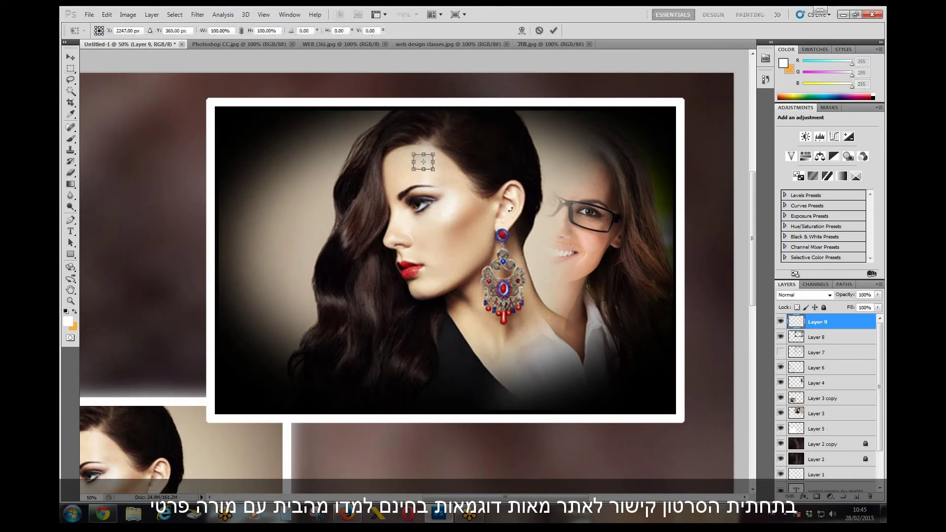
pyautogui.hotkey('ctrl', '-')
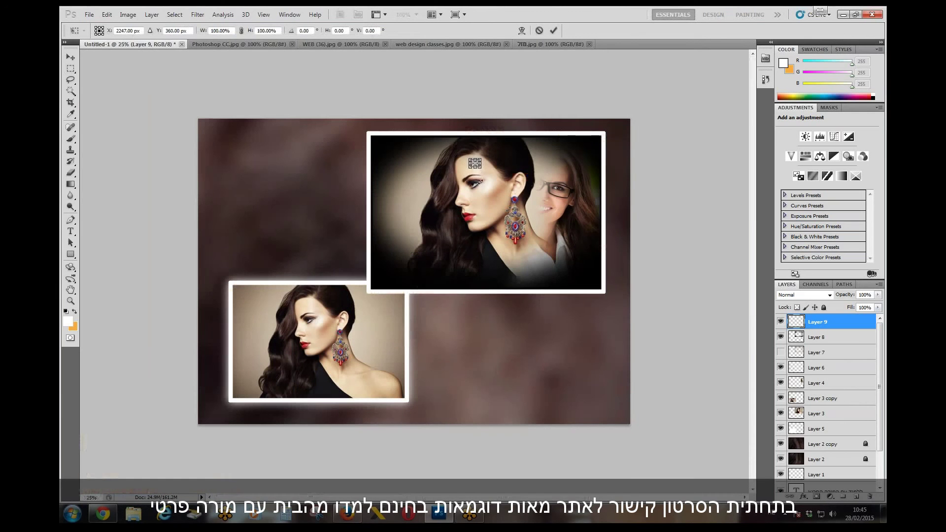
pyautogui.moveTo(481, 168); pyautogui.dragTo(722, 464)
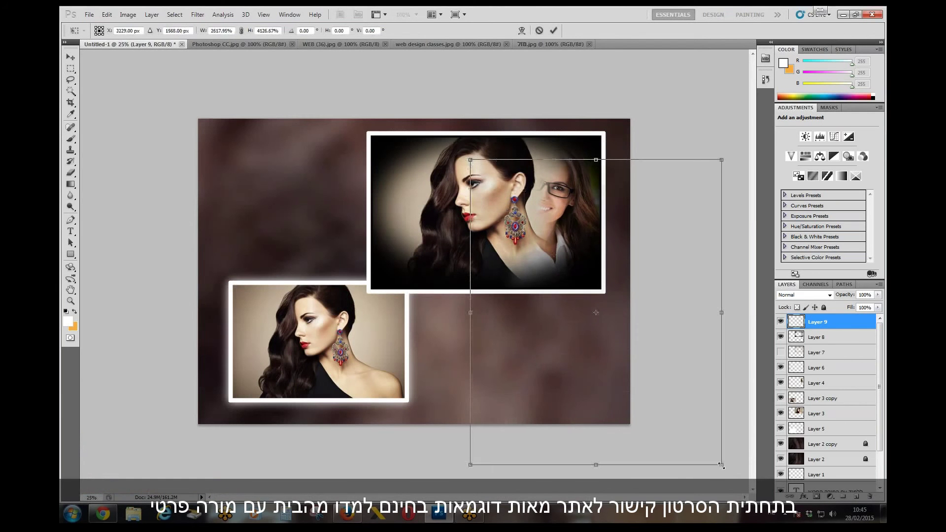
pyautogui.moveTo(468, 160); pyautogui.dragTo(195, 89)
pyautogui.press('Return')
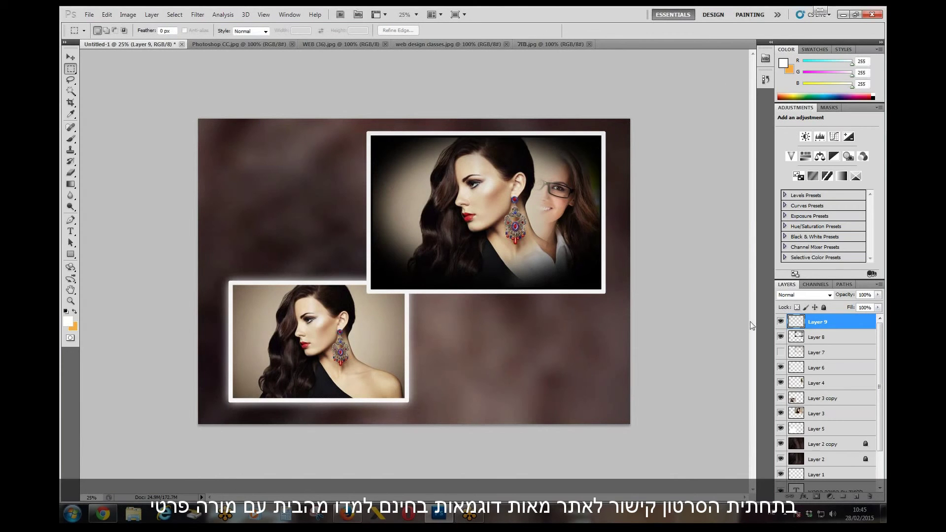
# Select the large portrait's layer, Layer 3, marquee a small skin patch on the forehead, and copy it to a new layer.
pyautogui.click(782, 399)
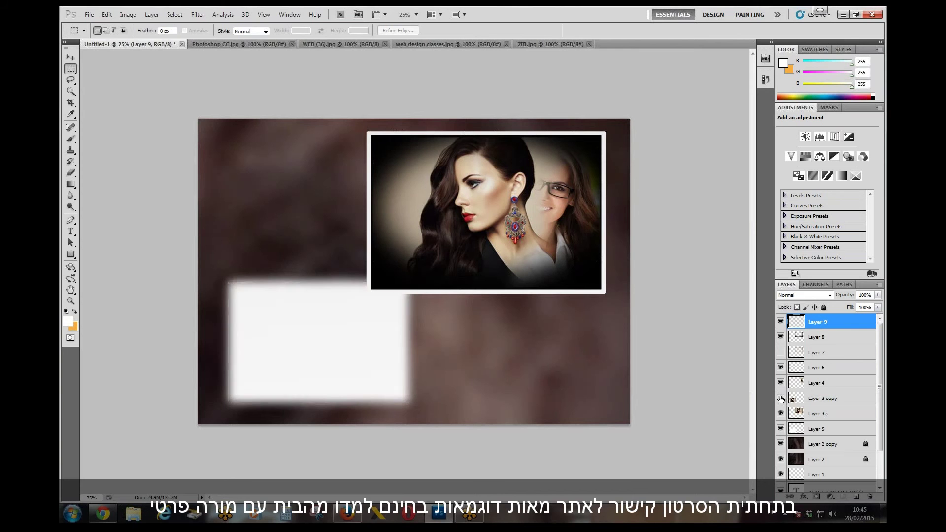
pyautogui.click(781, 398)
pyautogui.click(69, 55)
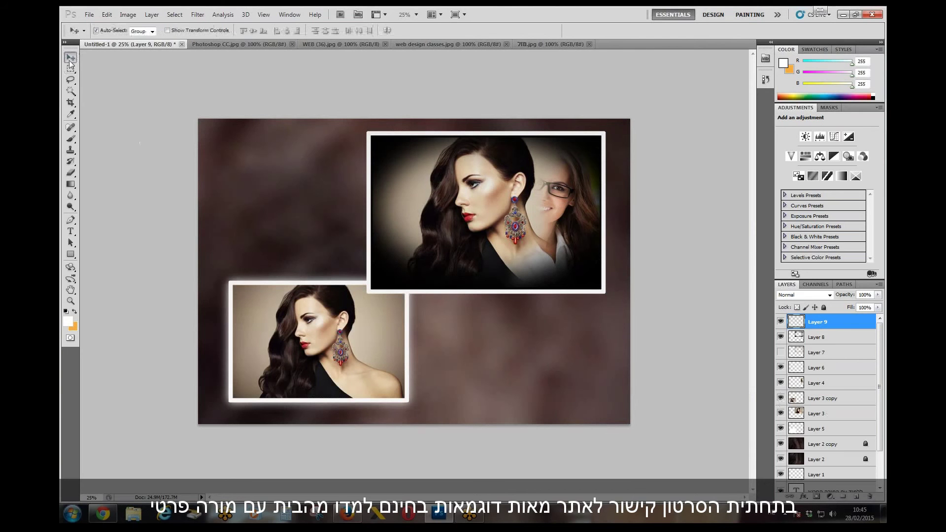
pyautogui.click(482, 197)
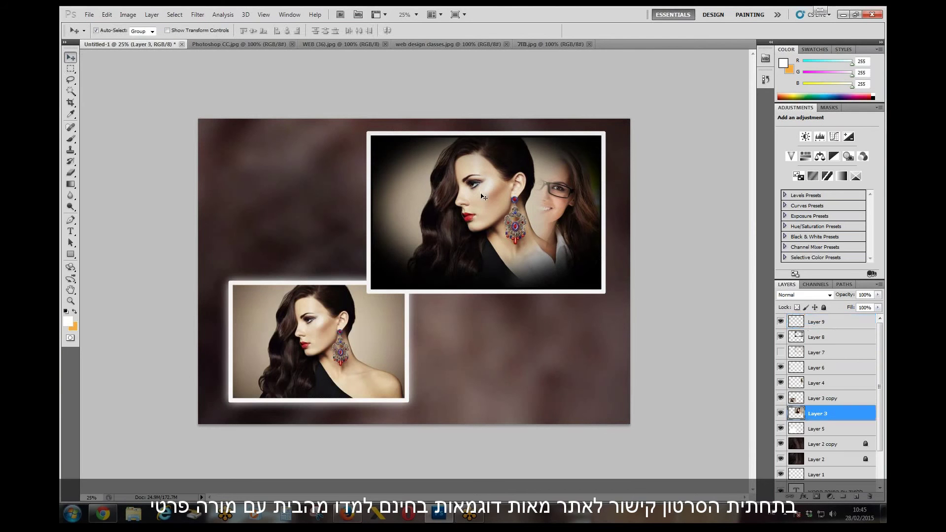
pyautogui.click(71, 69)
pyautogui.moveTo(467, 162); pyautogui.dragTo(477, 172)
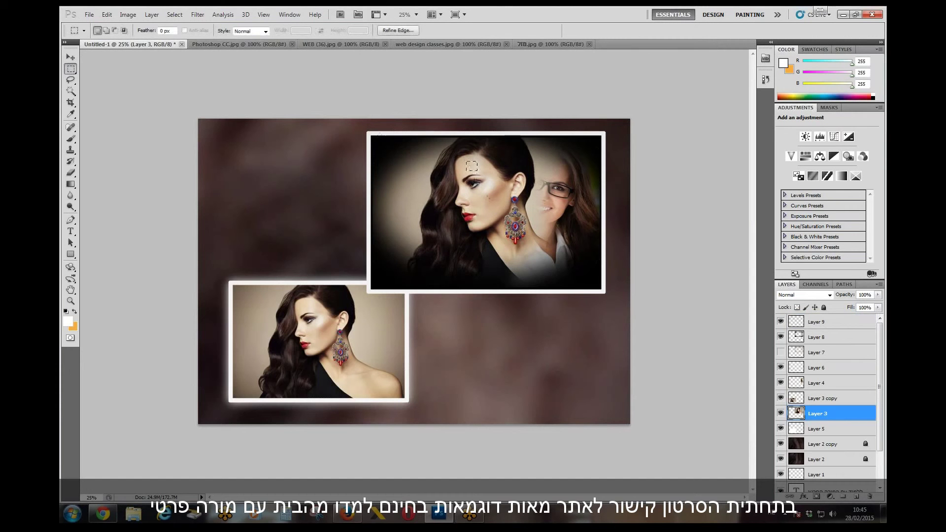
pyautogui.rightClick(468, 178)
pyautogui.click(513, 257)
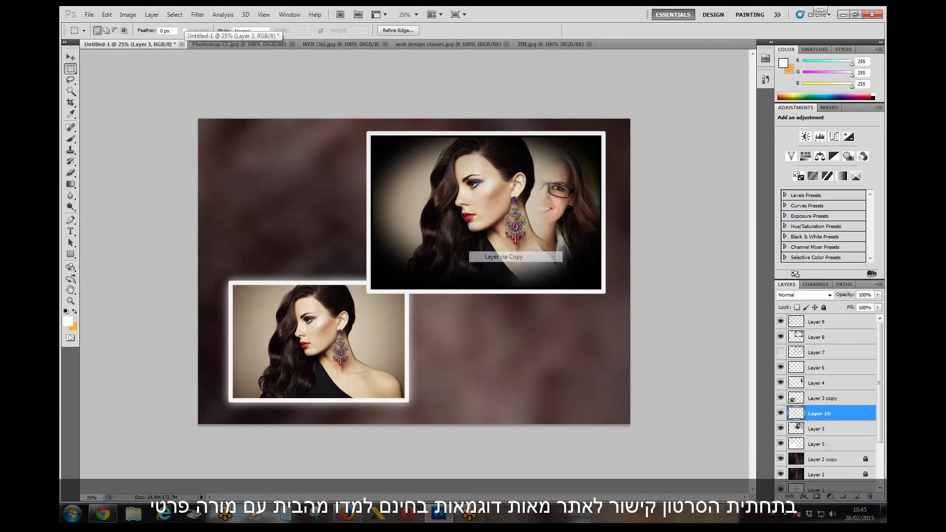
# Enlarge the skin-colored patch to cover the whole page and move its layer to the top of the stack.
pyautogui.hotkey('ctrl', 't')
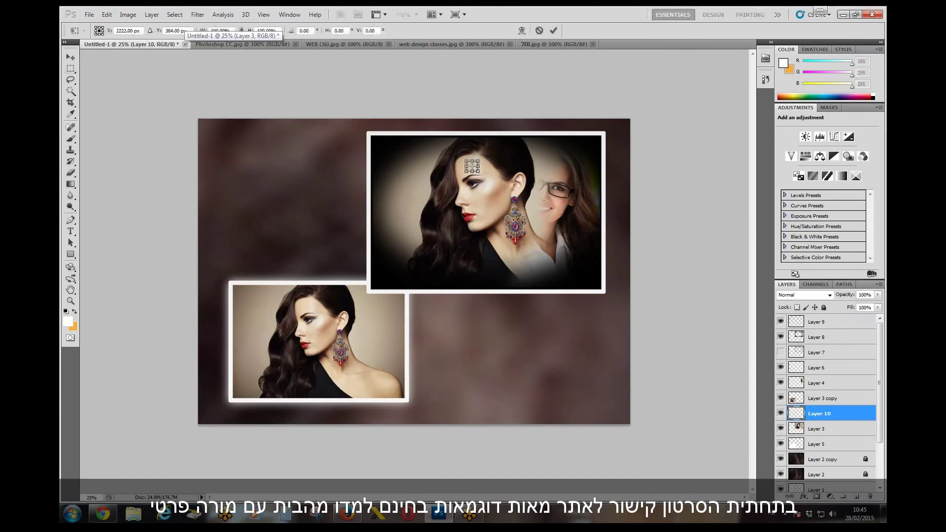
pyautogui.moveTo(480, 178); pyautogui.dragTo(699, 451)
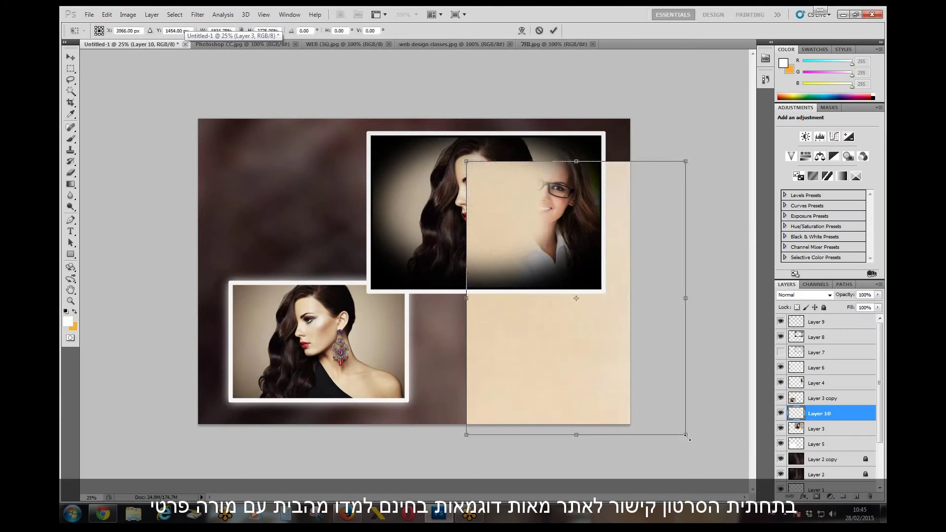
pyautogui.moveTo(466, 161); pyautogui.dragTo(178, 109)
pyautogui.press('Return')
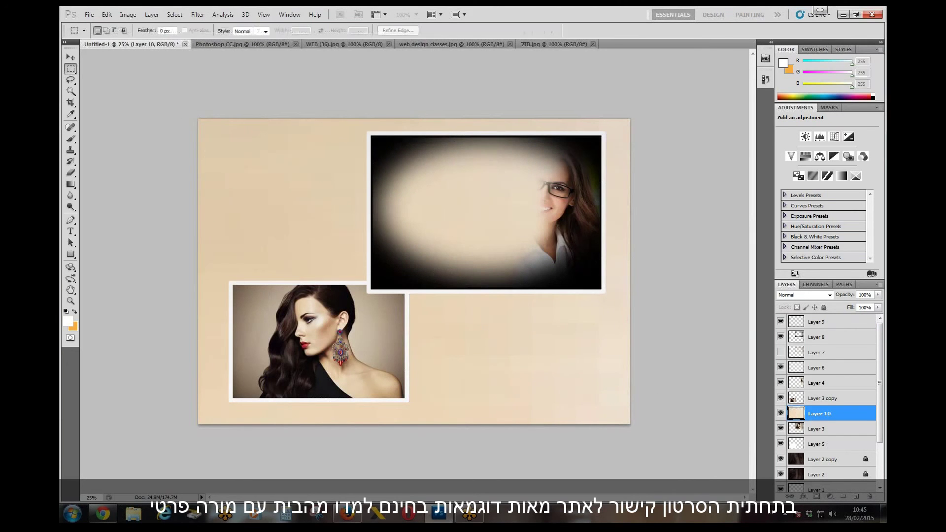
pyautogui.moveTo(816, 414); pyautogui.dragTo(818, 317)
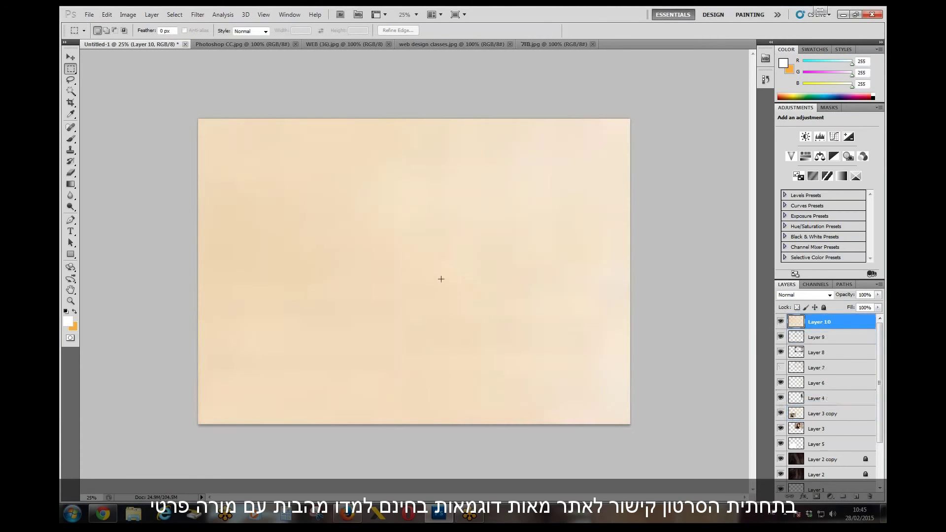
# Apply the Patchwork texture filter to the skin-colored layer with square size 4 and relief 8.
pyautogui.hotkey('ctrl', '0')
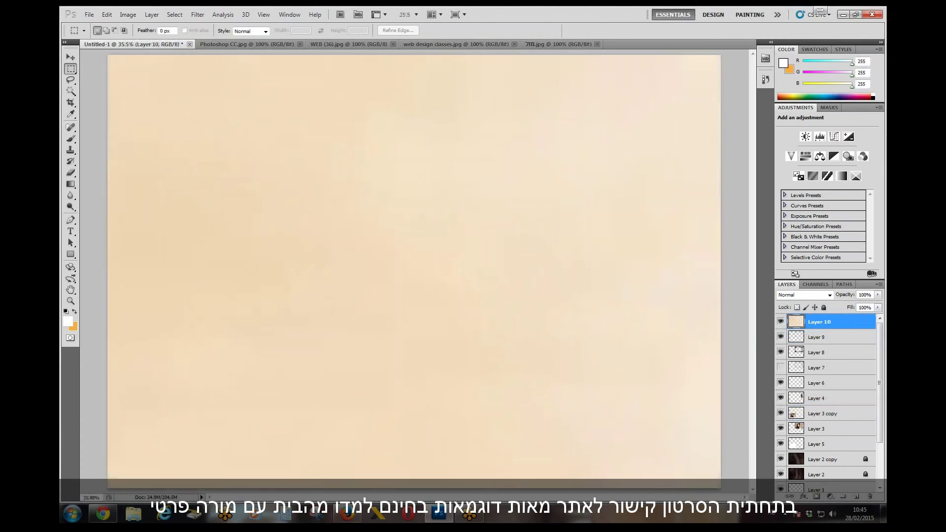
pyautogui.click(196, 14)
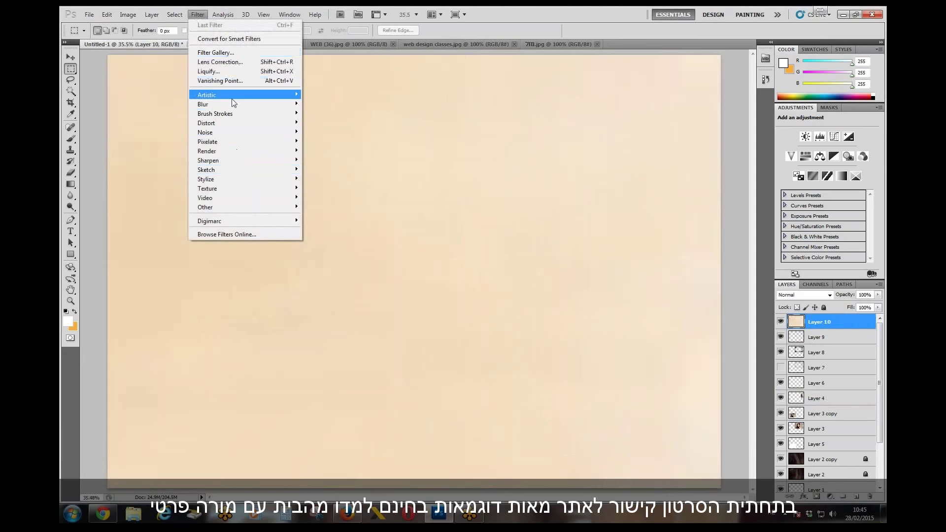
pyautogui.moveTo(232, 98)
pyautogui.click(321, 94)
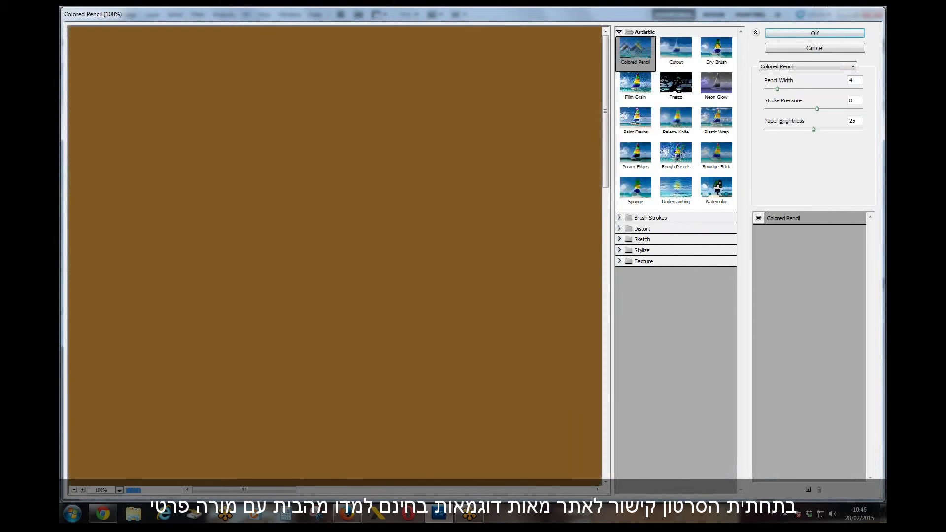
pyautogui.click(74, 490)
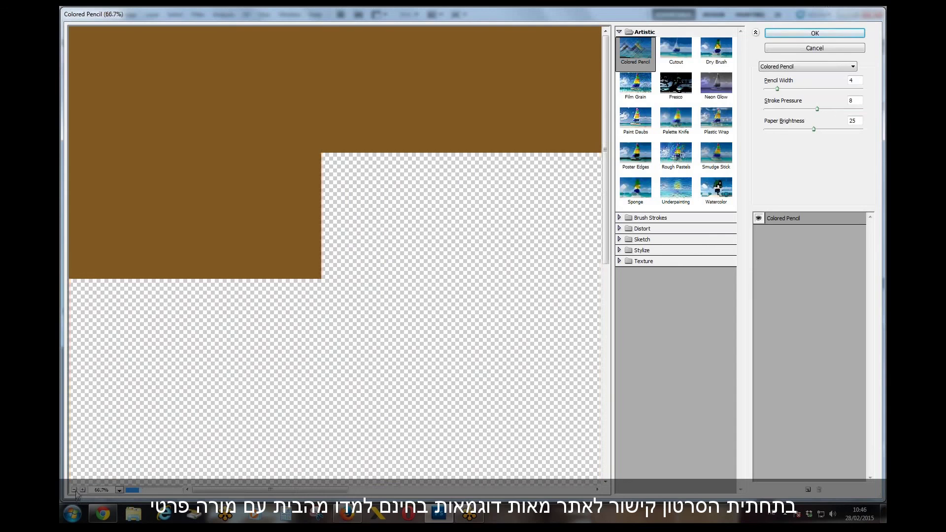
pyautogui.click(74, 490)
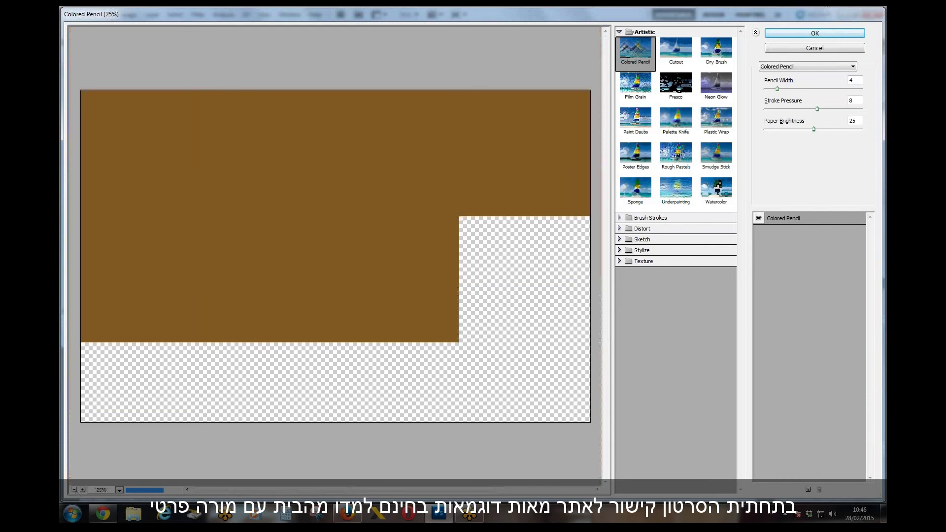
pyautogui.click(632, 262)
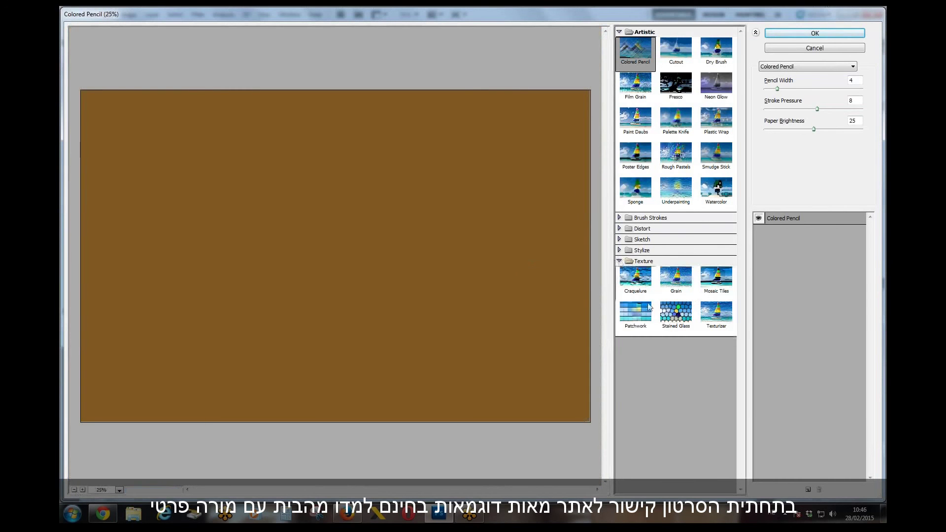
pyautogui.click(643, 314)
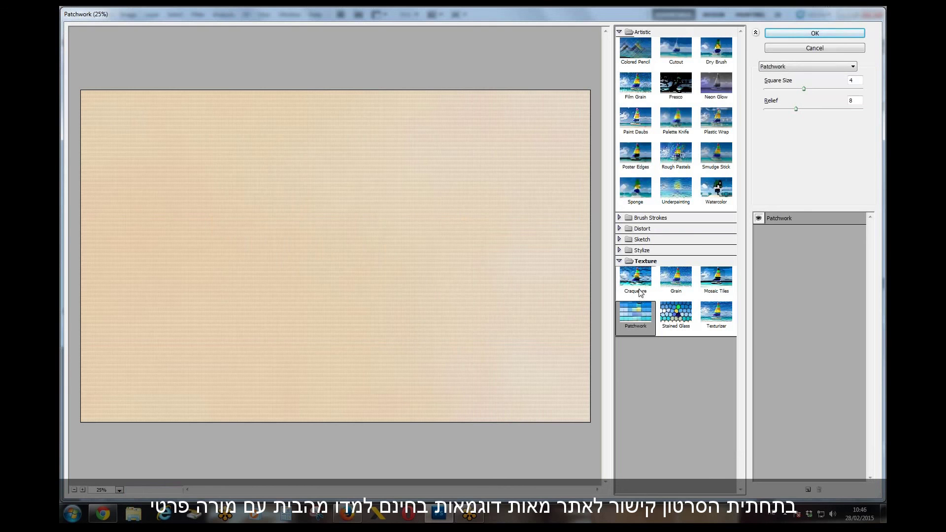
pyautogui.click(815, 34)
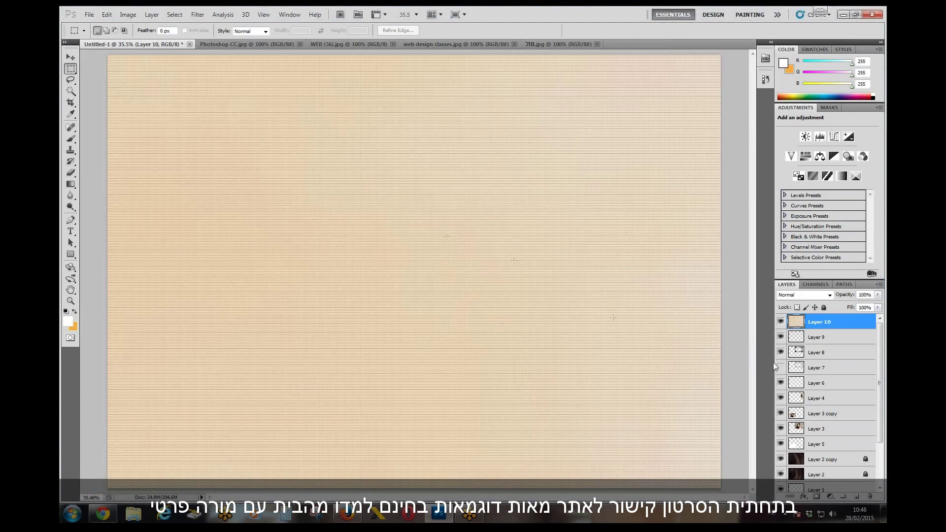
# Compare the page with the textured layer hidden and shown, and lower that layer's opacity to 28%.
pyautogui.click(781, 321)
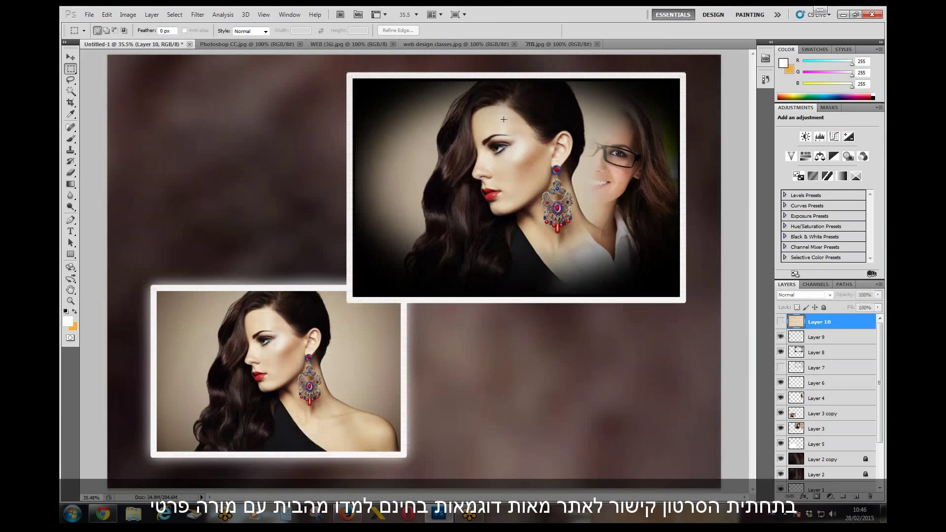
pyautogui.click(781, 322)
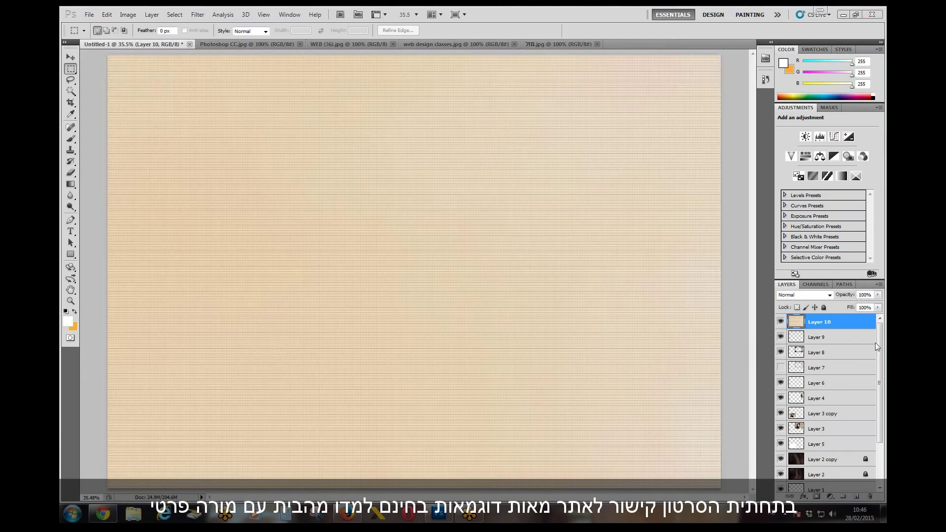
pyautogui.click(877, 294)
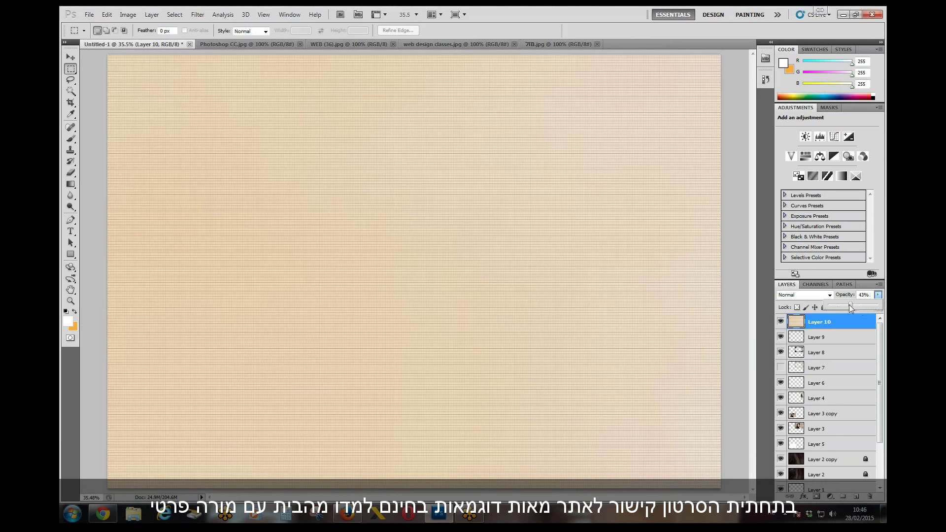
pyautogui.moveTo(842, 305); pyautogui.dragTo(840, 306)
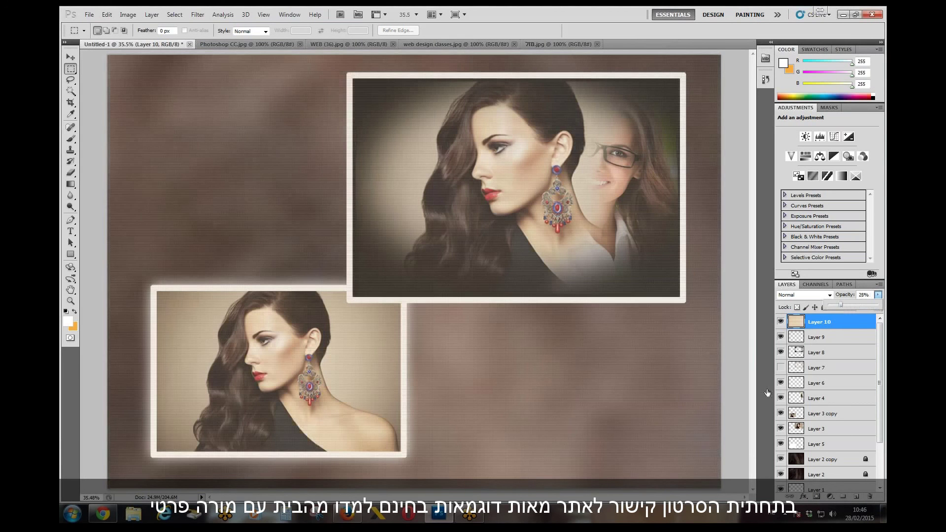
# Raise the textured layer's opacity to 100% and set its blend mode to Multiply.
pyautogui.moveTo(844, 305); pyautogui.dragTo(880, 306)
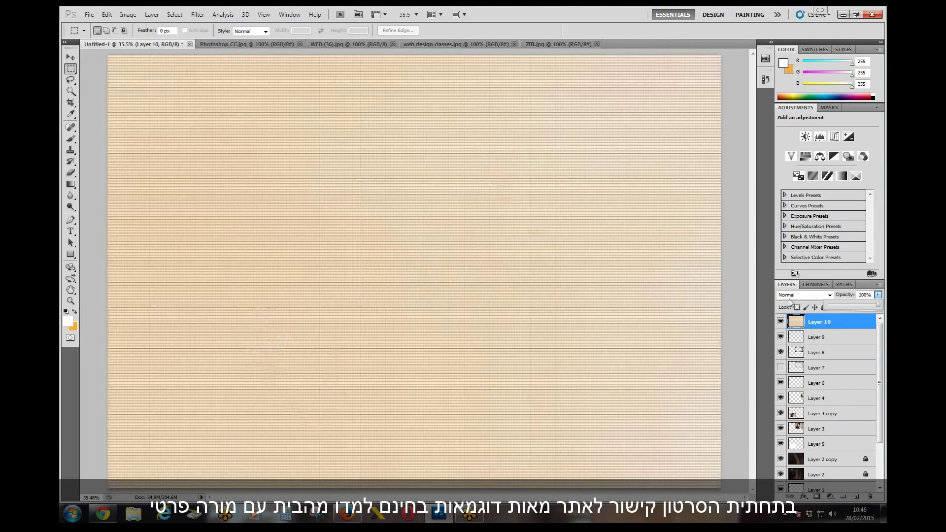
pyautogui.click(795, 295)
pyautogui.click(802, 75)
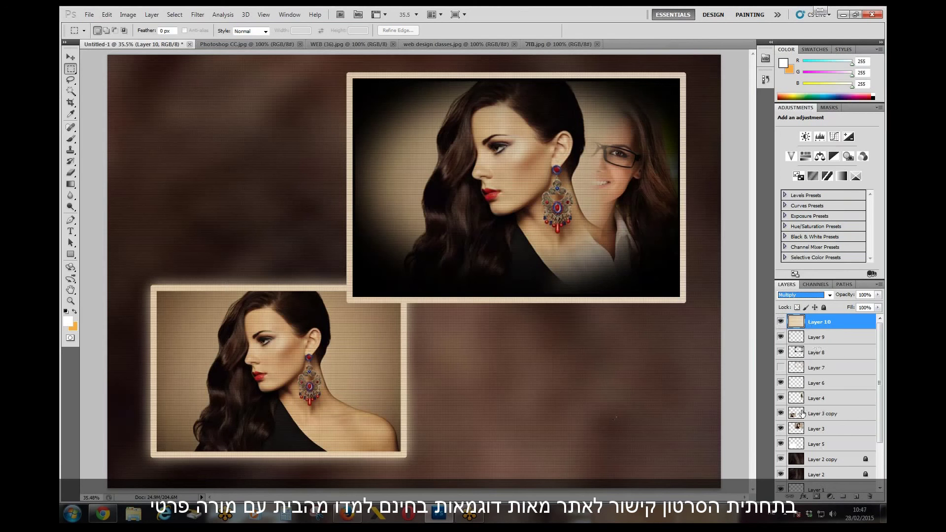
# Add a new layer at the top of the stack and fill it with white.
pyautogui.click(856, 496)
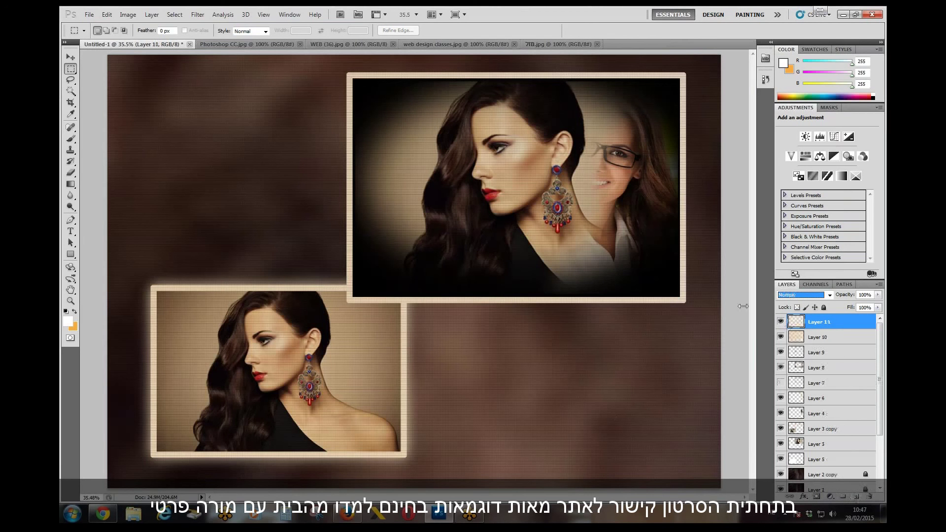
pyautogui.click(107, 15)
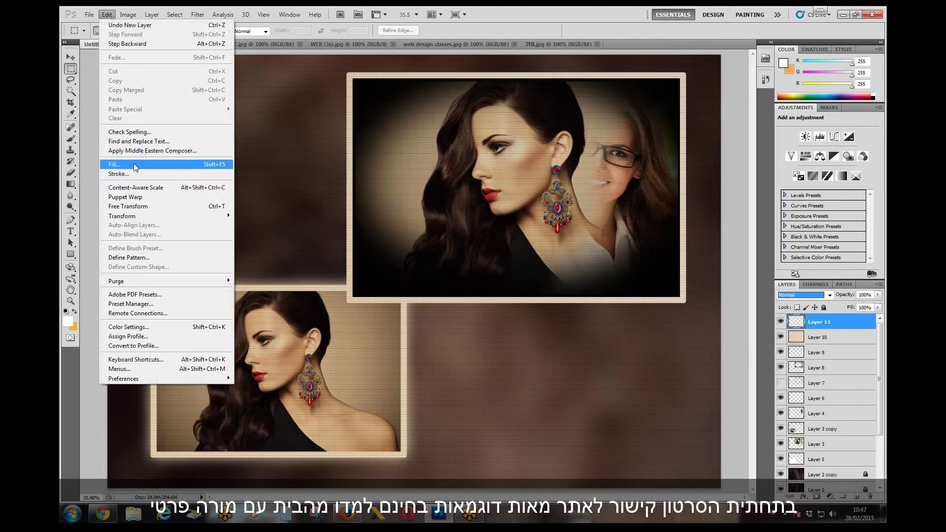
pyautogui.click(134, 164)
pyautogui.click(464, 163)
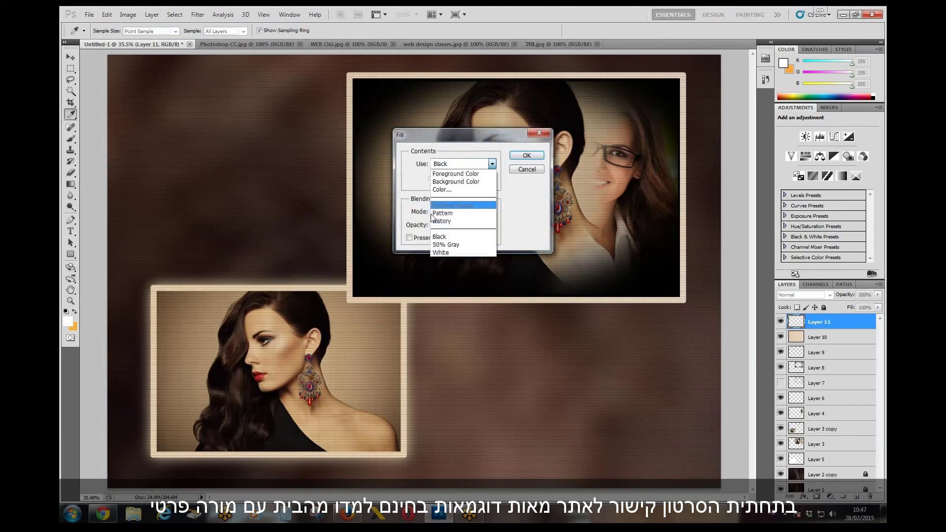
pyautogui.click(440, 252)
pyautogui.click(527, 155)
pyautogui.press('m')
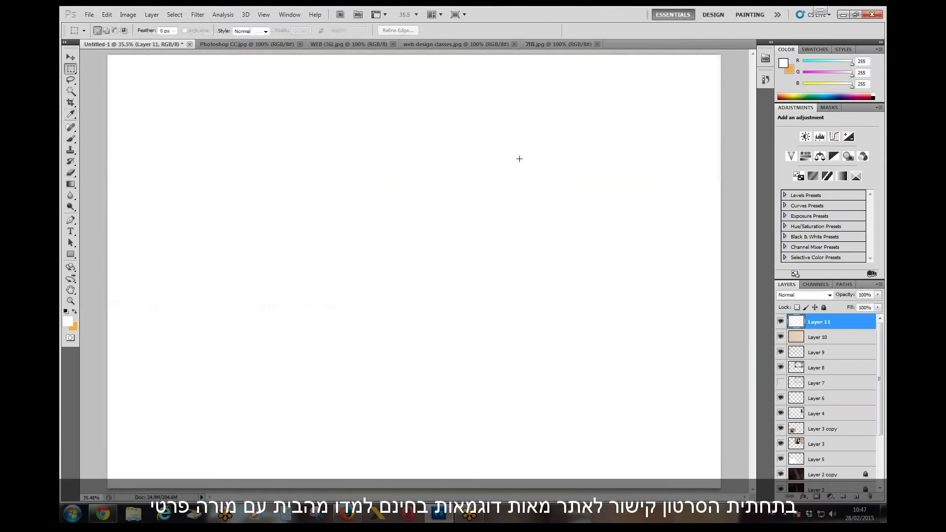
# Bring the photo of the woman with glasses onto the white page and enlarge it to about three quarters of the page height.
pyautogui.click(70, 57)
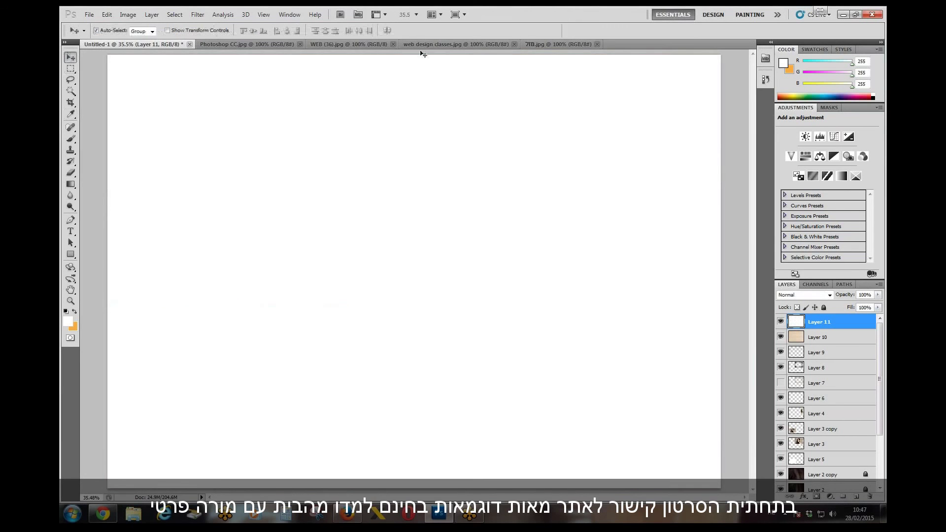
pyautogui.click(448, 44)
pyautogui.moveTo(463, 253); pyautogui.dragTo(488, 440)
pyautogui.hotkey('ctrl', 't')
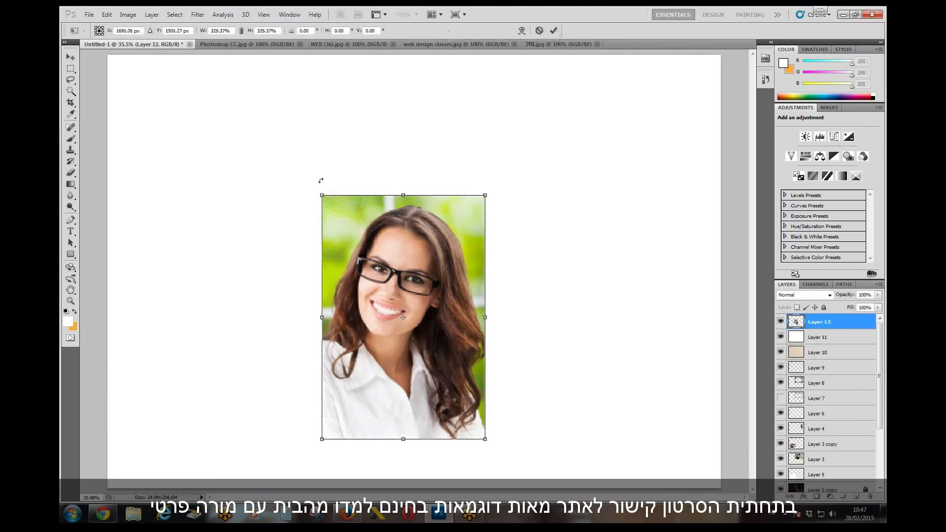
pyautogui.moveTo(322, 196); pyautogui.dragTo(265, 111)
pyautogui.press('Return')
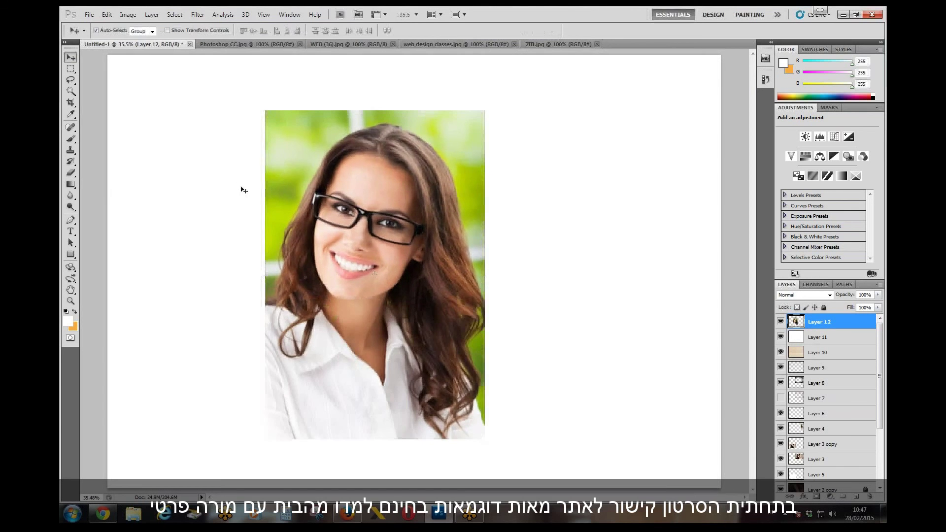
# Desaturate the photo of the woman with glasses.
pyautogui.click(128, 15)
pyautogui.moveTo(140, 39)
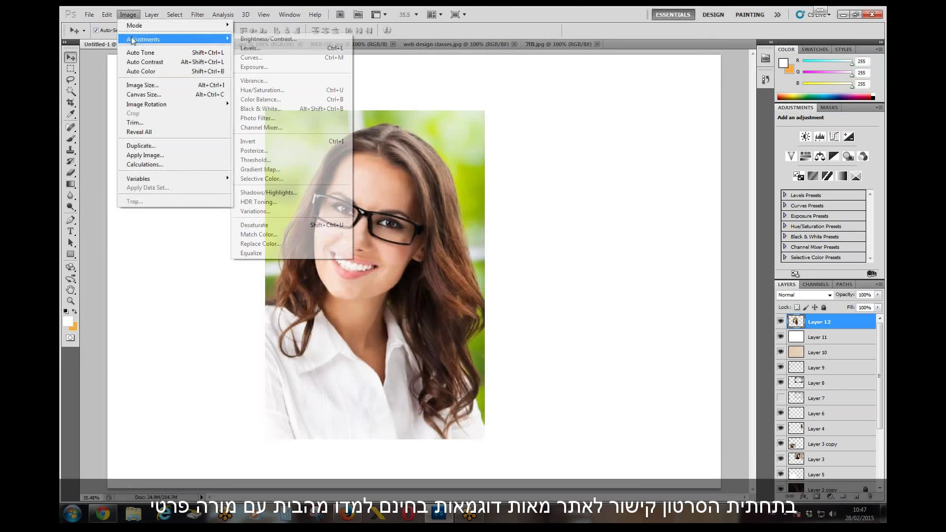
pyautogui.click(284, 230)
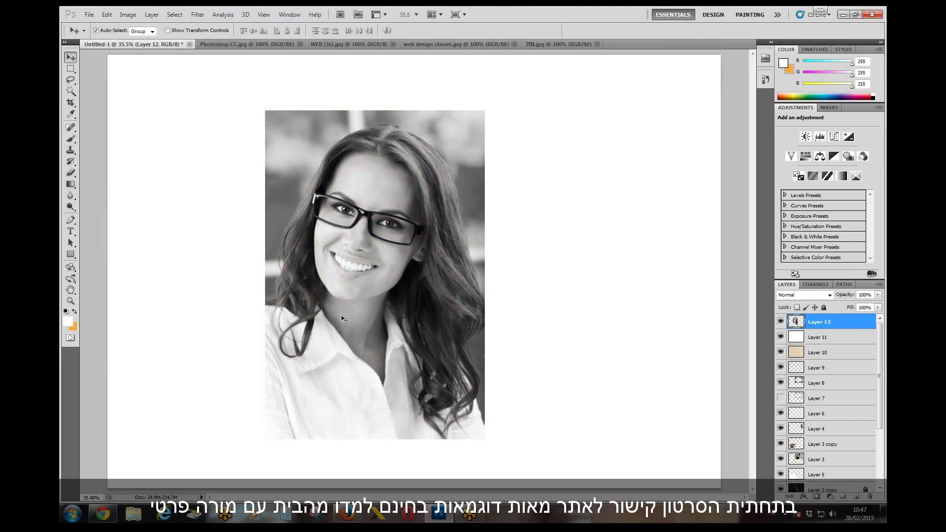
# Tint the desaturated photo with a Photo Filter using custom color d0c0aa and a raised density, preserving luminosity.
pyautogui.click(128, 14)
pyautogui.moveTo(143, 39)
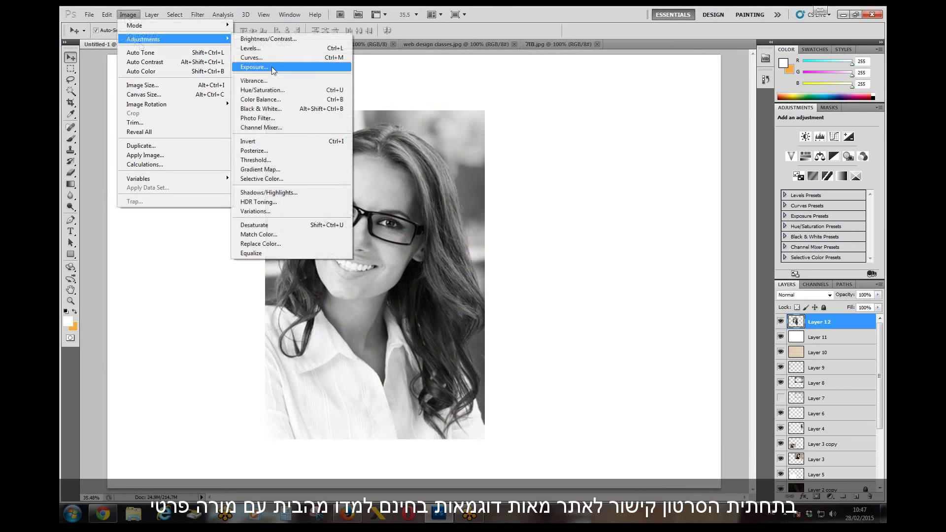
pyautogui.click(272, 120)
pyautogui.moveTo(437, 143); pyautogui.dragTo(572, 132)
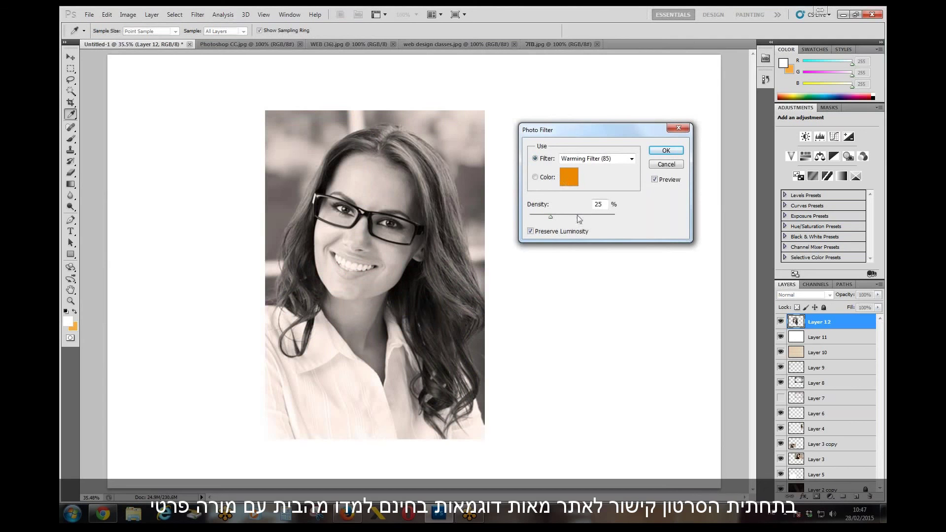
pyautogui.click(567, 186)
pyautogui.click(368, 162)
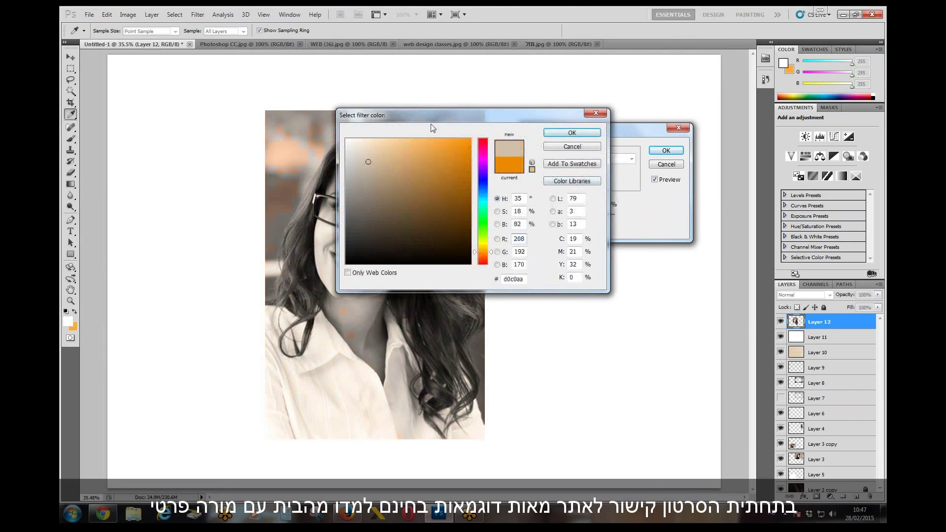
pyautogui.moveTo(432, 129); pyautogui.dragTo(614, 163)
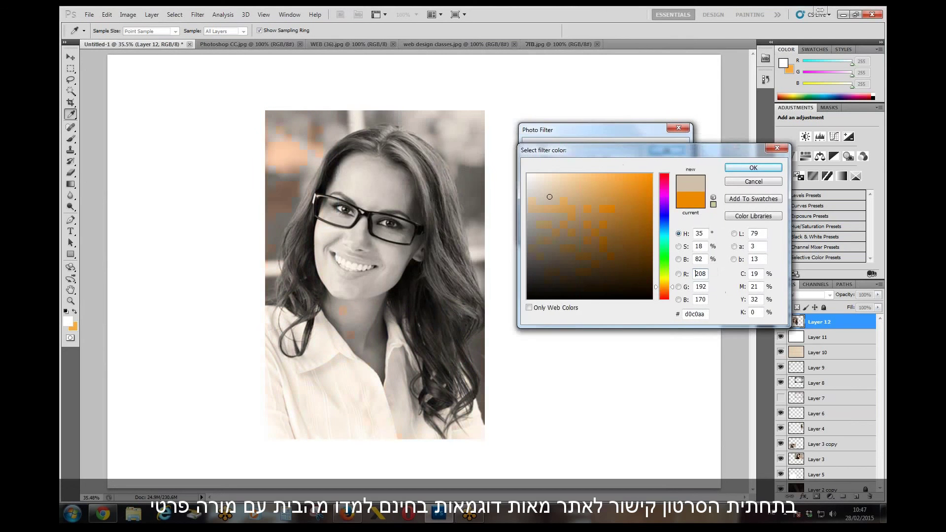
pyautogui.click(746, 168)
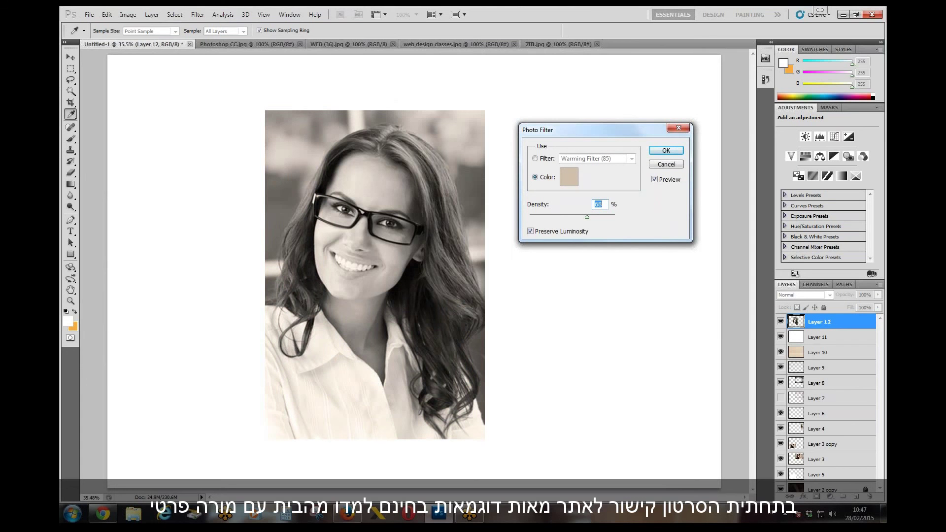
pyautogui.click(666, 151)
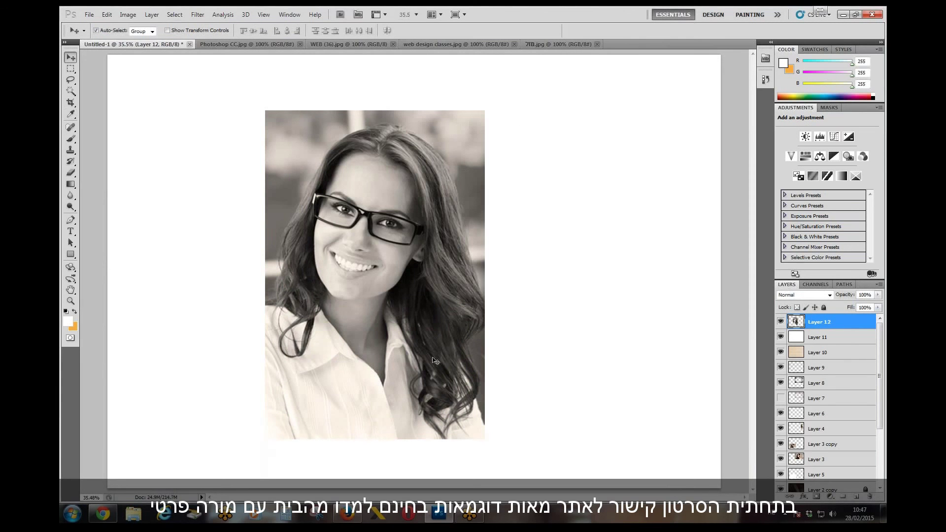
# Bring in a second, full-color copy of the photo of the woman with glasses, enlarge it, and position it over the tinted one.
pyautogui.click(230, 44)
pyautogui.click(538, 43)
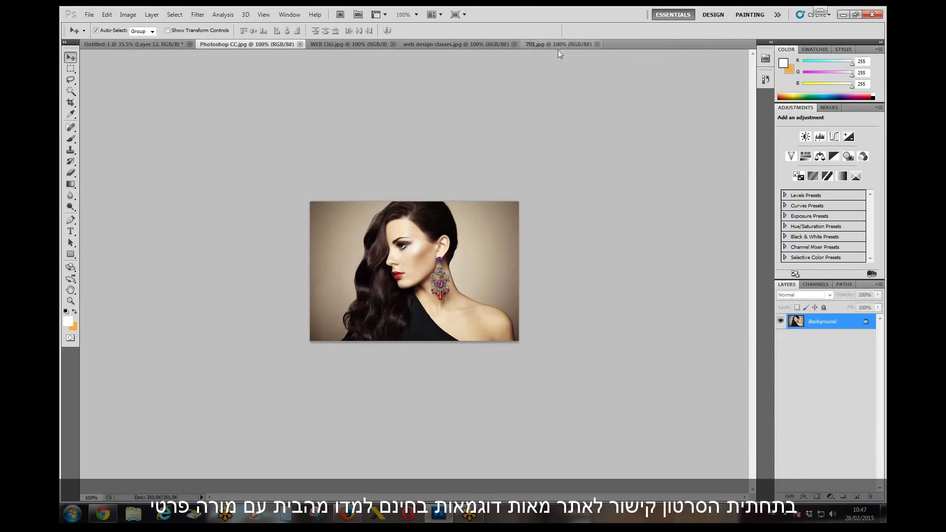
pyautogui.moveTo(127, 47); pyautogui.dragTo(195, 234)
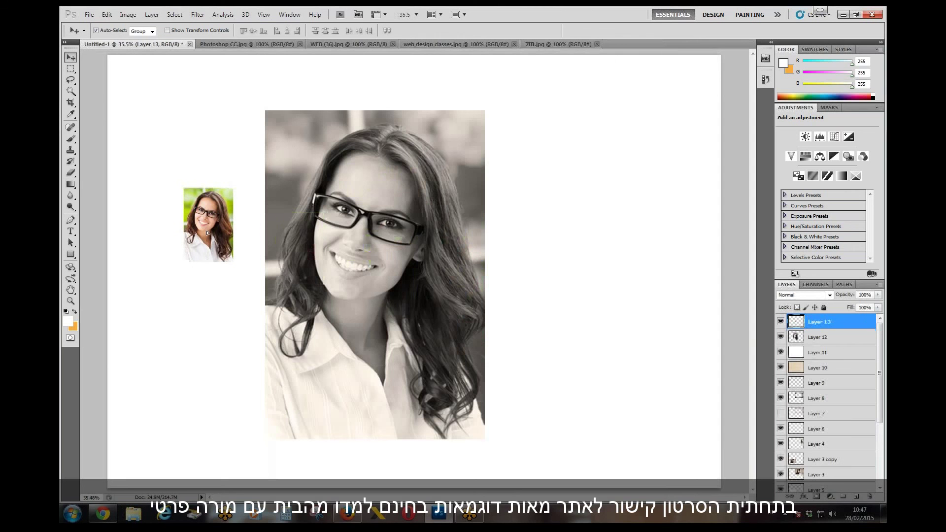
pyautogui.hotkey('ctrl', 't')
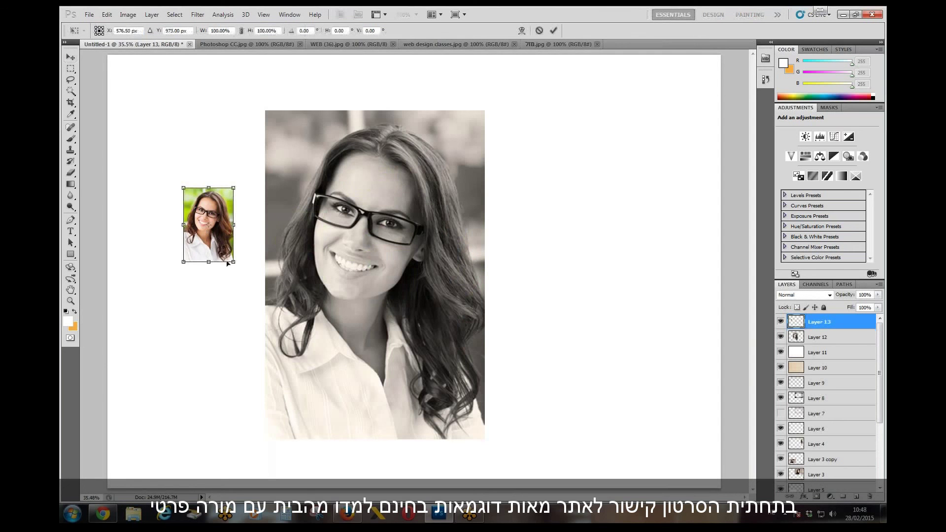
pyautogui.moveTo(240, 268); pyautogui.dragTo(407, 490)
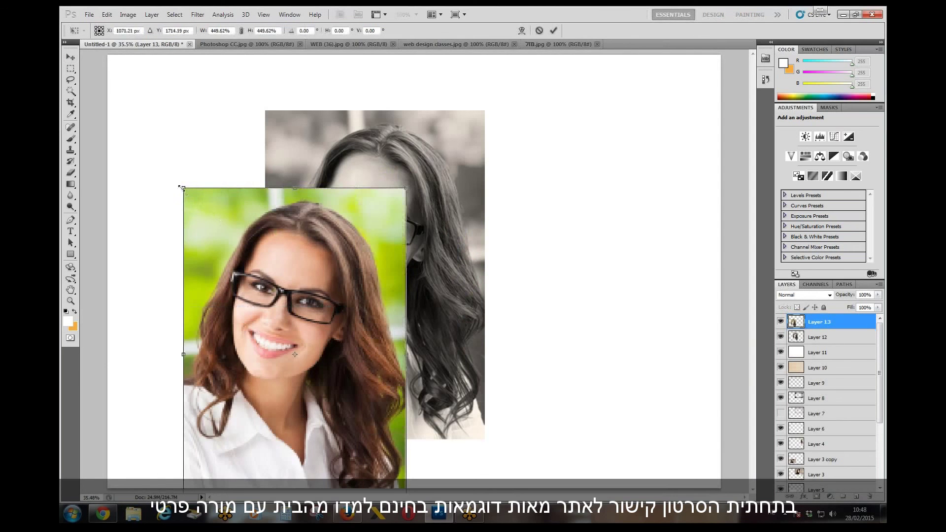
pyautogui.moveTo(182, 187); pyautogui.dragTo(148, 132)
pyautogui.moveTo(268, 335); pyautogui.dragTo(348, 280)
pyautogui.press('Return')
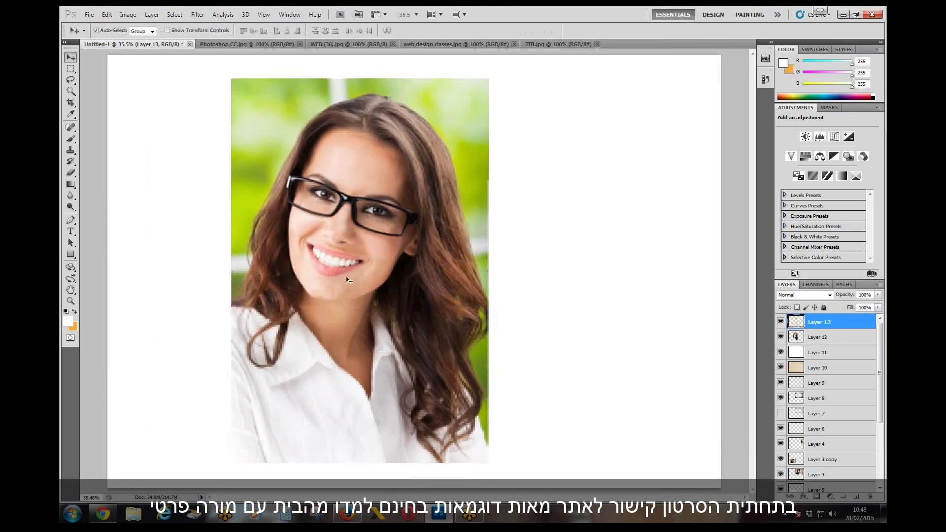
# Lasso the woman's face, inner hair and collar in the color photo, and feather the selection.
pyautogui.click(72, 81)
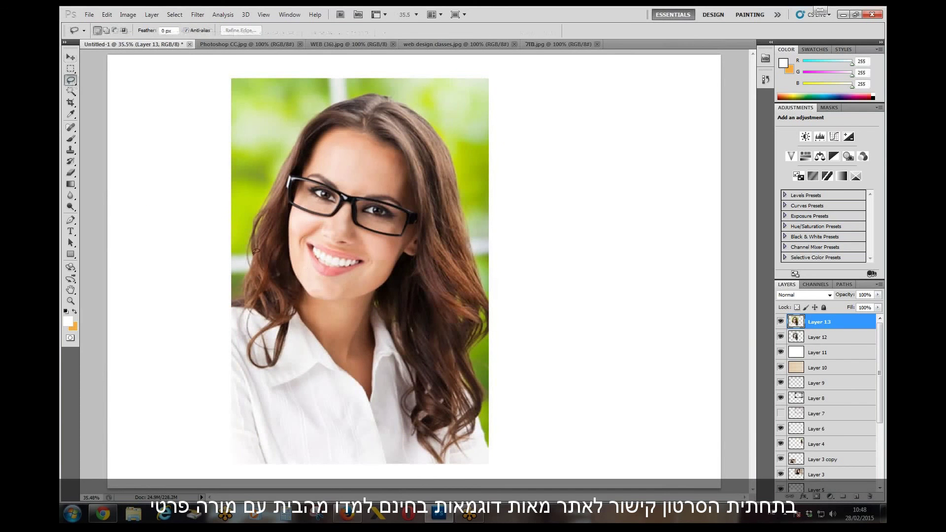
pyautogui.moveTo(255, 252)
pyautogui.mouseDown()
pyautogui.moveTo(302, 117)
pyautogui.moveTo(356, 96)
pyautogui.moveTo(402, 124)
pyautogui.moveTo(444, 183)
pyautogui.moveTo(423, 283)
pyautogui.moveTo(459, 362)
pyautogui.moveTo(425, 434)
pyautogui.moveTo(295, 369)
pyautogui.moveTo(301, 301)
pyautogui.moveTo(264, 269)
pyautogui.moveTo(274, 235)
pyautogui.mouseUp()
pyautogui.rightClick(343, 222)
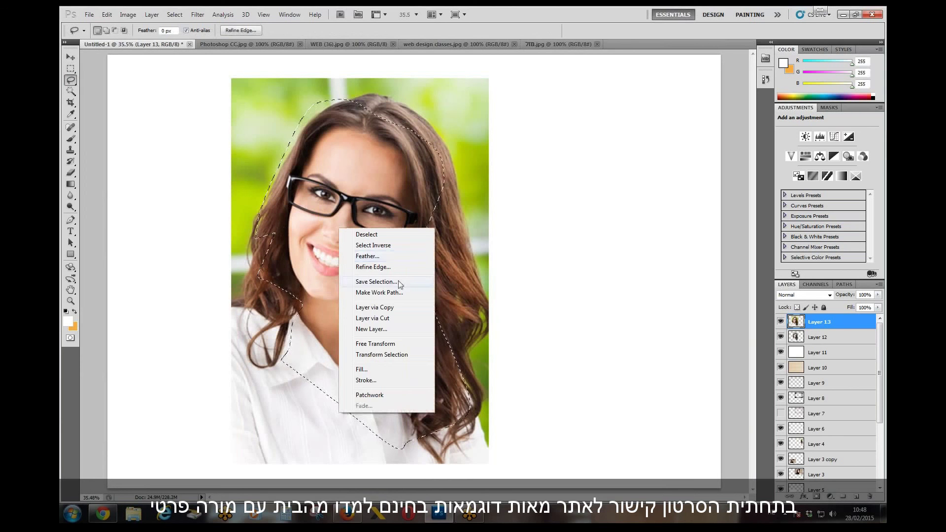
pyautogui.click(393, 256)
pyautogui.press('Return')
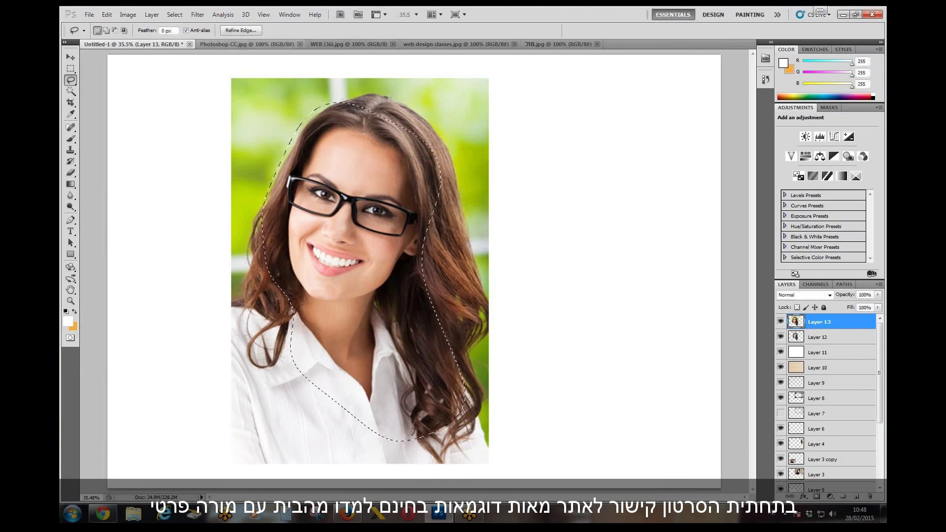
# Invert the selection, convert the surroundings with the Default Black and White adjustment, and clear the selection.
pyautogui.click(174, 14)
pyautogui.click(182, 52)
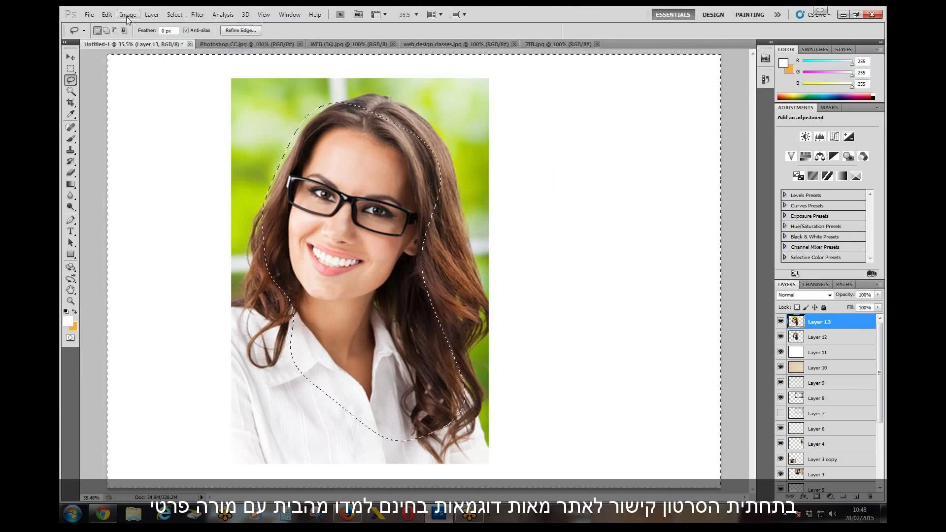
pyautogui.click(128, 14)
pyautogui.moveTo(148, 39)
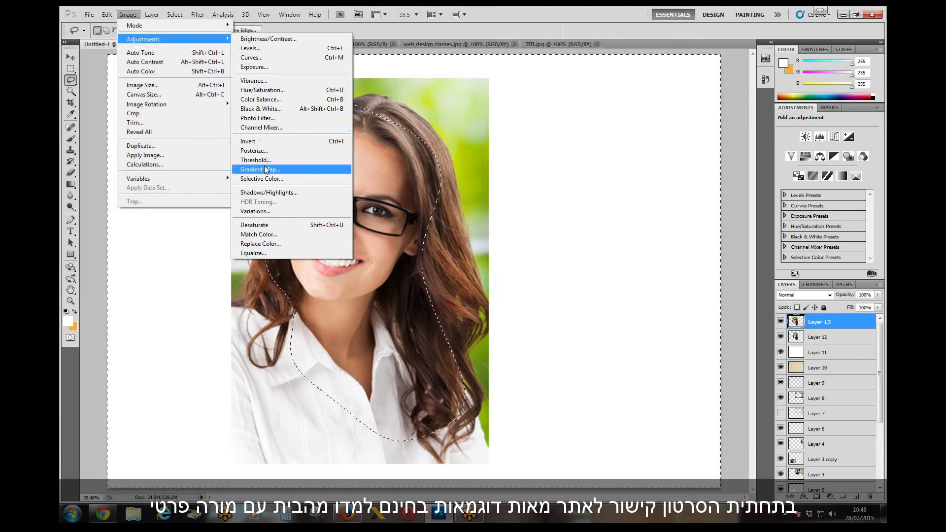
pyautogui.click(268, 108)
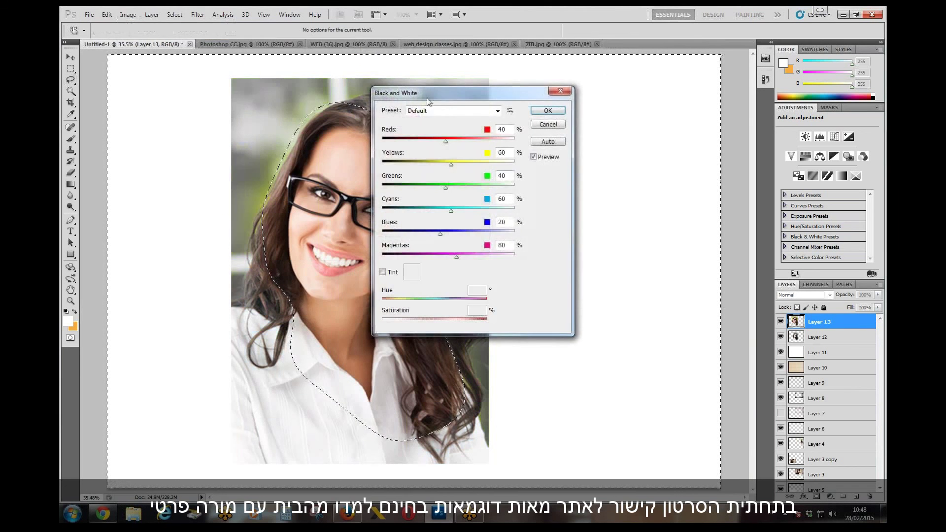
pyautogui.moveTo(443, 96); pyautogui.dragTo(640, 104)
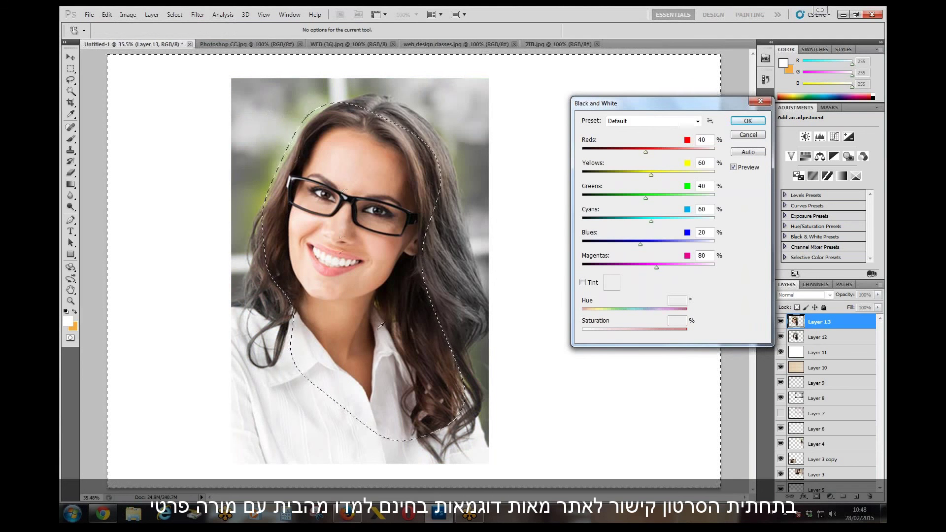
pyautogui.click(749, 123)
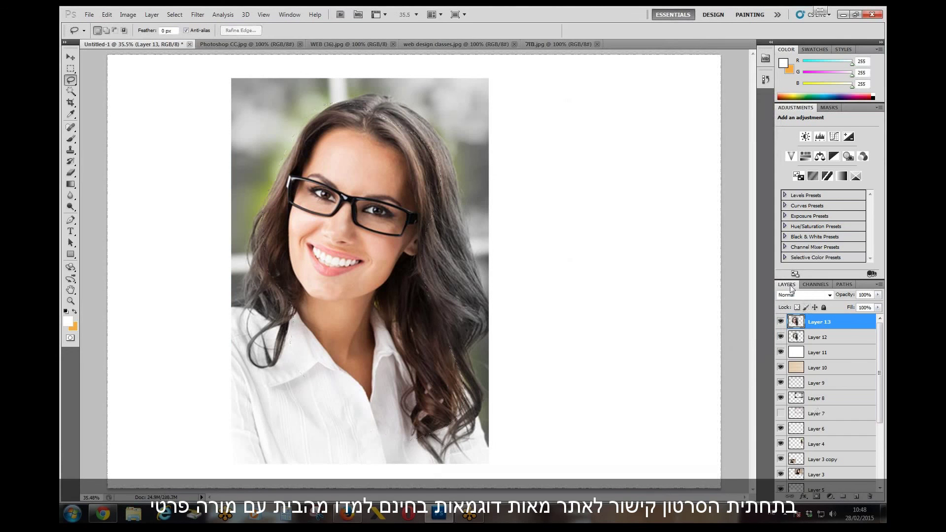
# Detach the layer list from the dock and lengthen it over the page's blank area.
pyautogui.moveTo(787, 284); pyautogui.dragTo(619, 154)
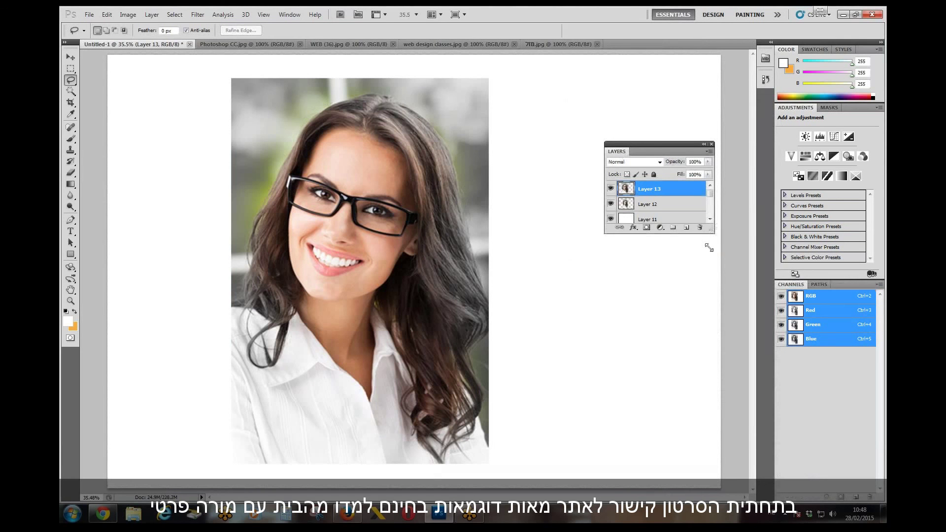
pyautogui.moveTo(709, 232); pyautogui.dragTo(708, 416)
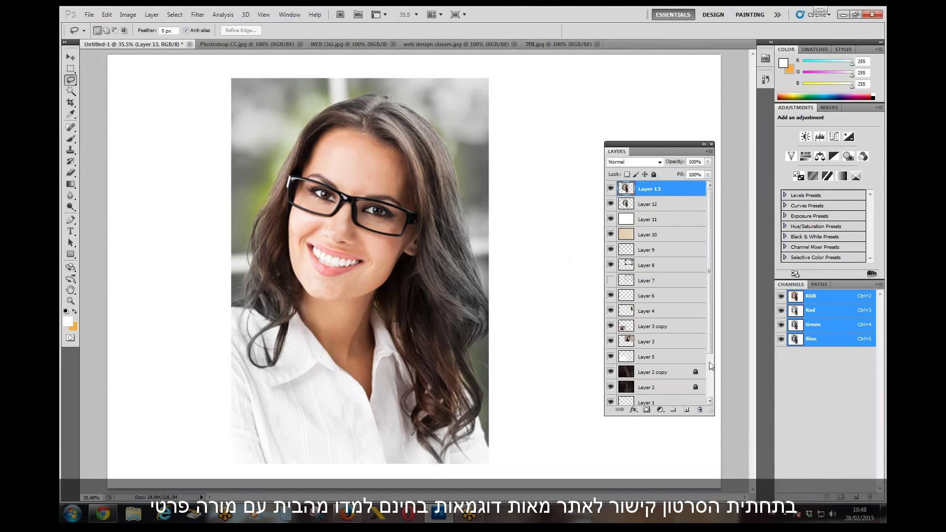
# Convert the locked black Background into a regular layer and move it up the stack to directly above Layer 9.
pyautogui.scroll(-4, 710, 375)
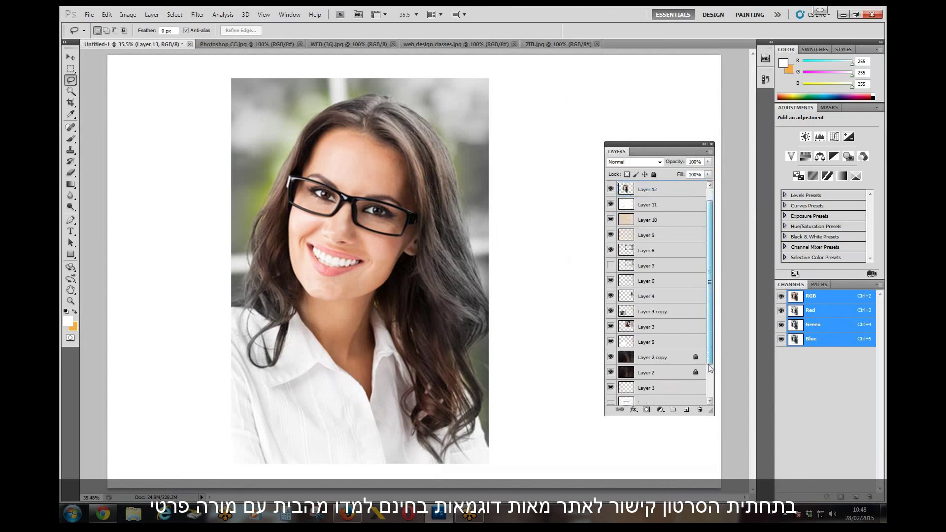
pyautogui.doubleClick(679, 399)
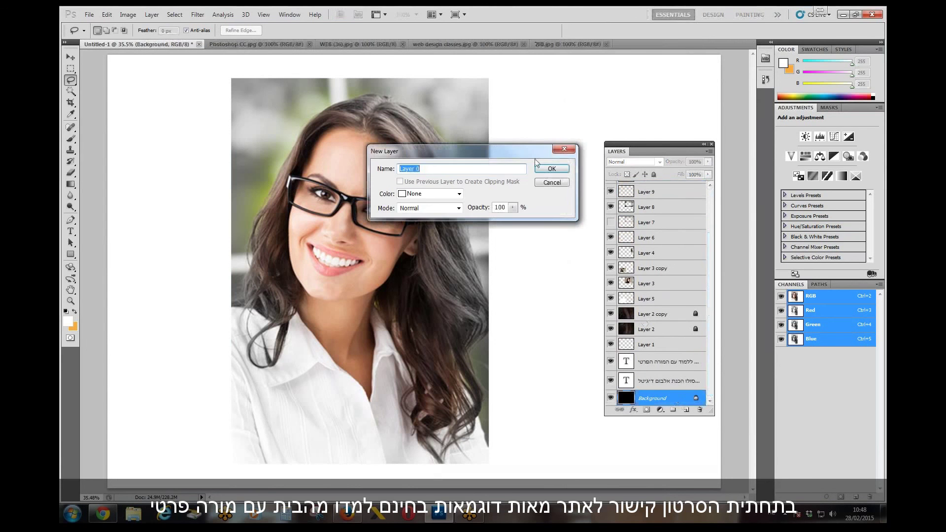
pyautogui.click(552, 169)
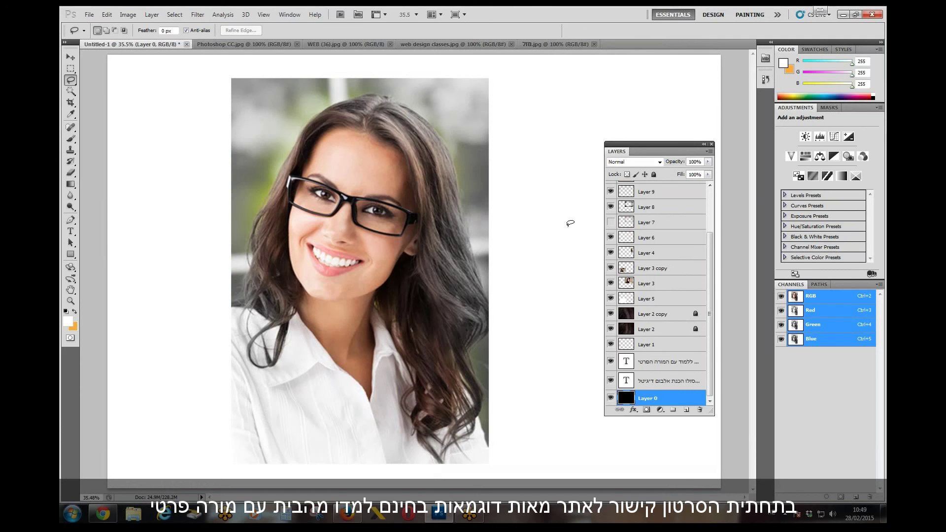
pyautogui.moveTo(655, 397); pyautogui.dragTo(650, 188)
pyautogui.scroll(3, 699, 239)
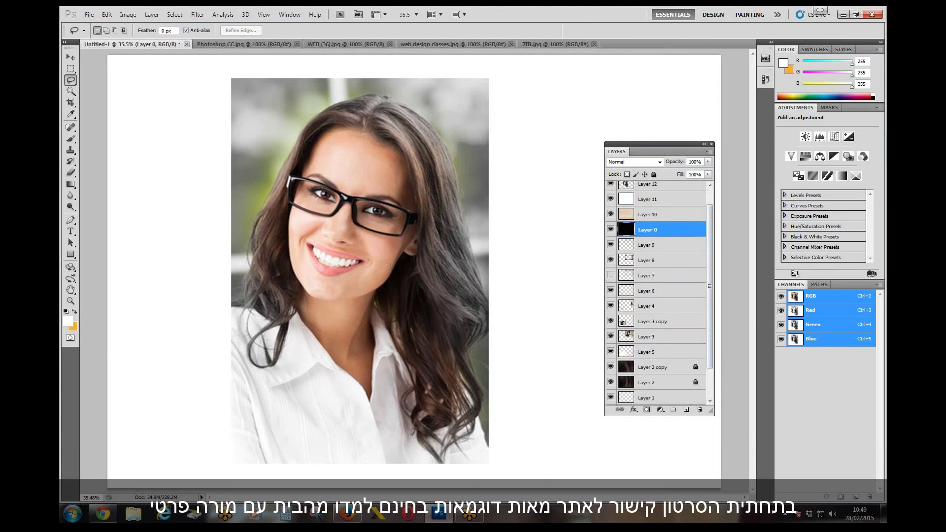
# Close the GoToMeeting window.
pyautogui.rightClick(468, 515)
pyautogui.click(484, 490)
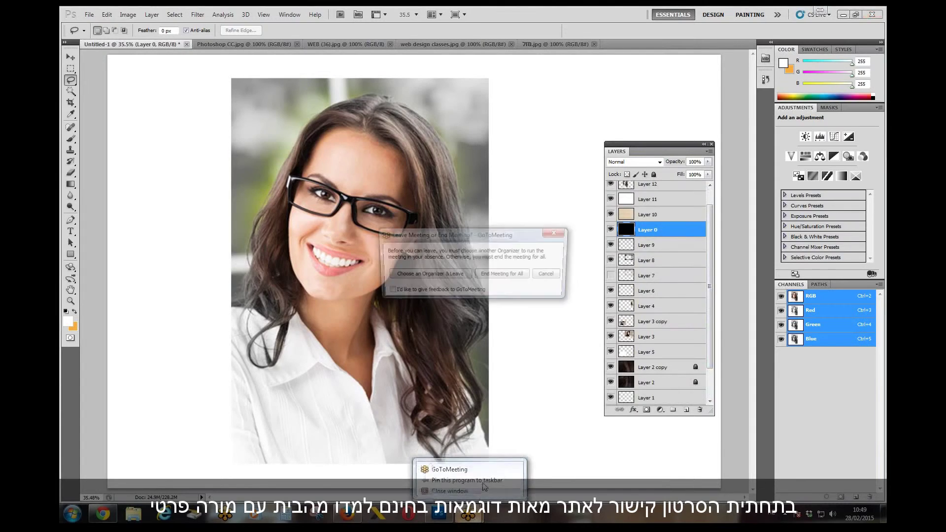